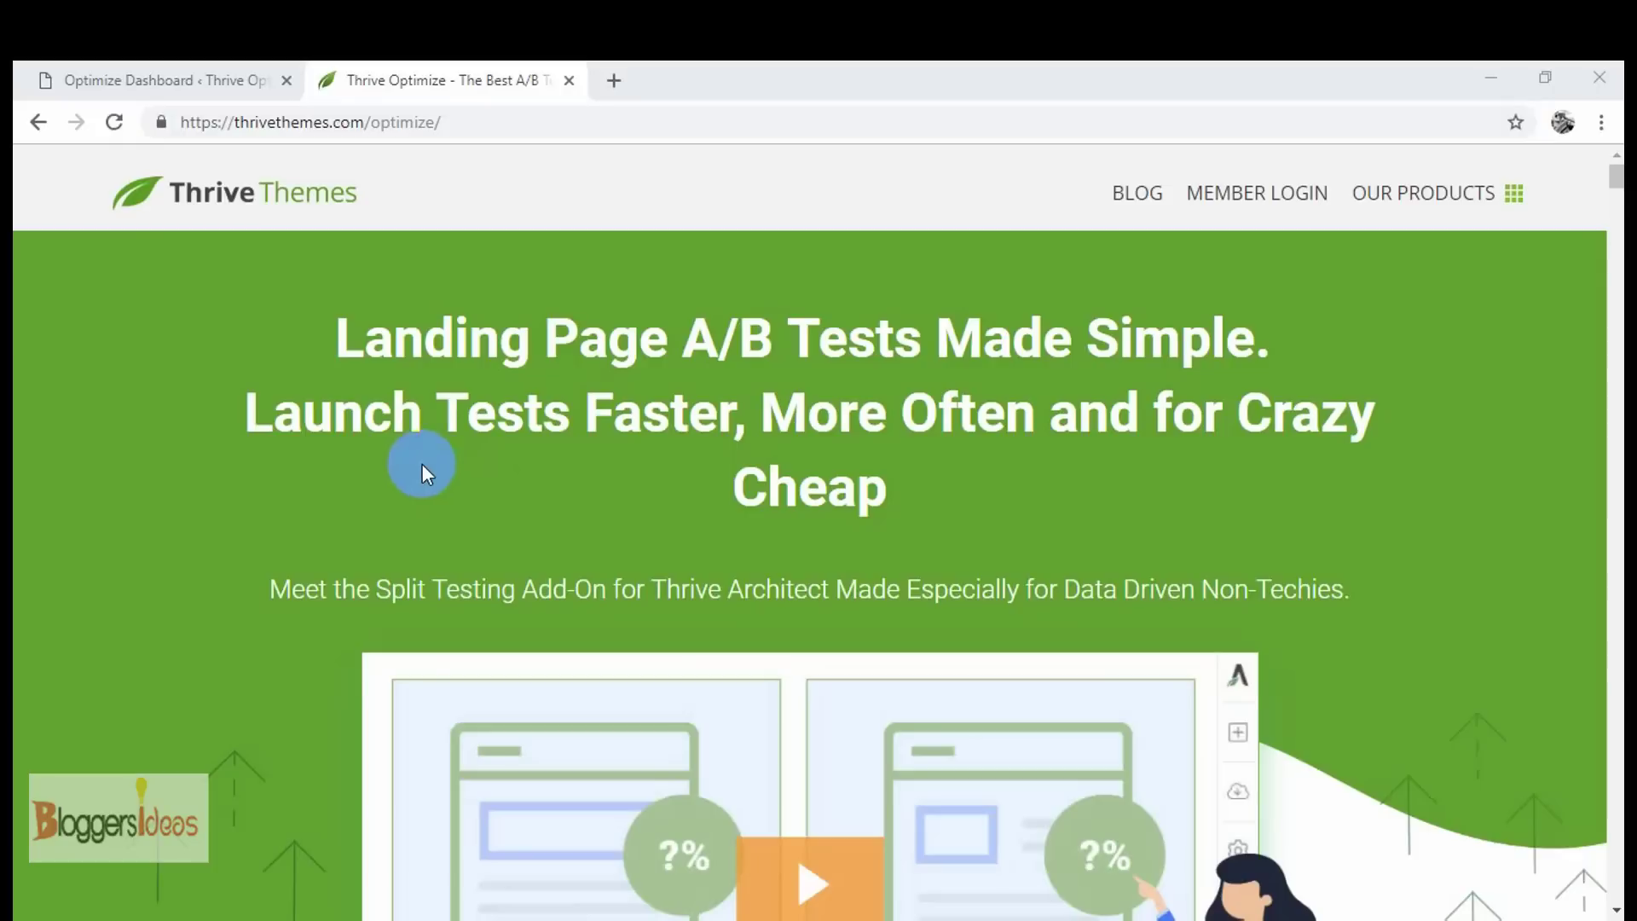
# Step: Leave the Thrive Optimize sales page for the site's Optimize Dashboard tab
pyautogui.moveTo(422, 464); pyautogui.dragTo(412, 436)
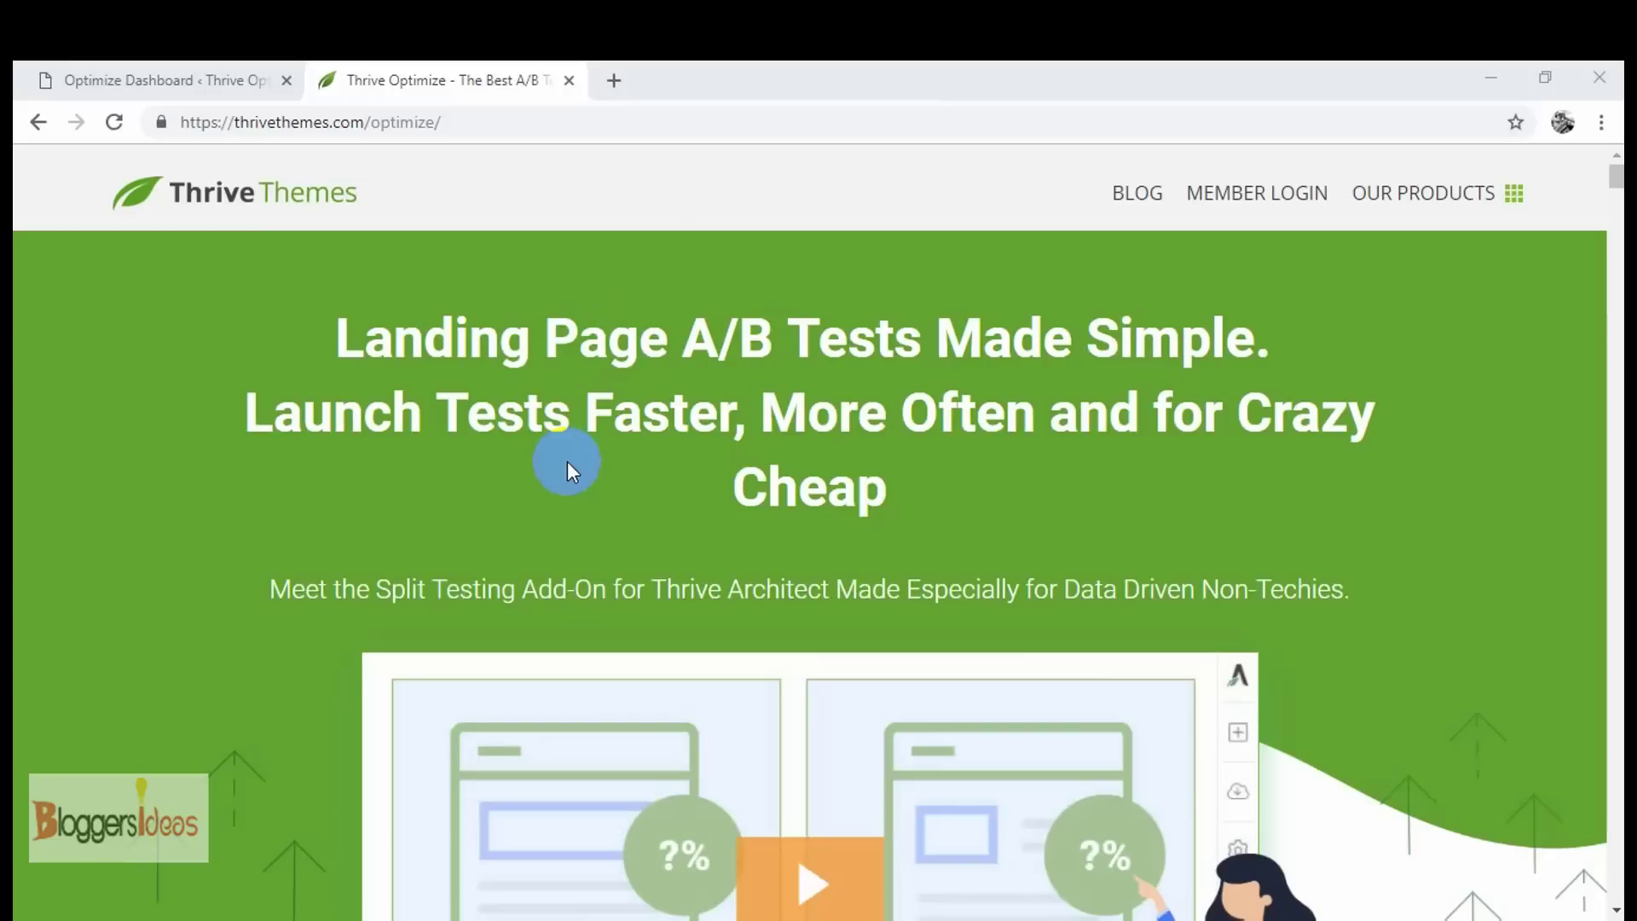
pyautogui.click(116, 79)
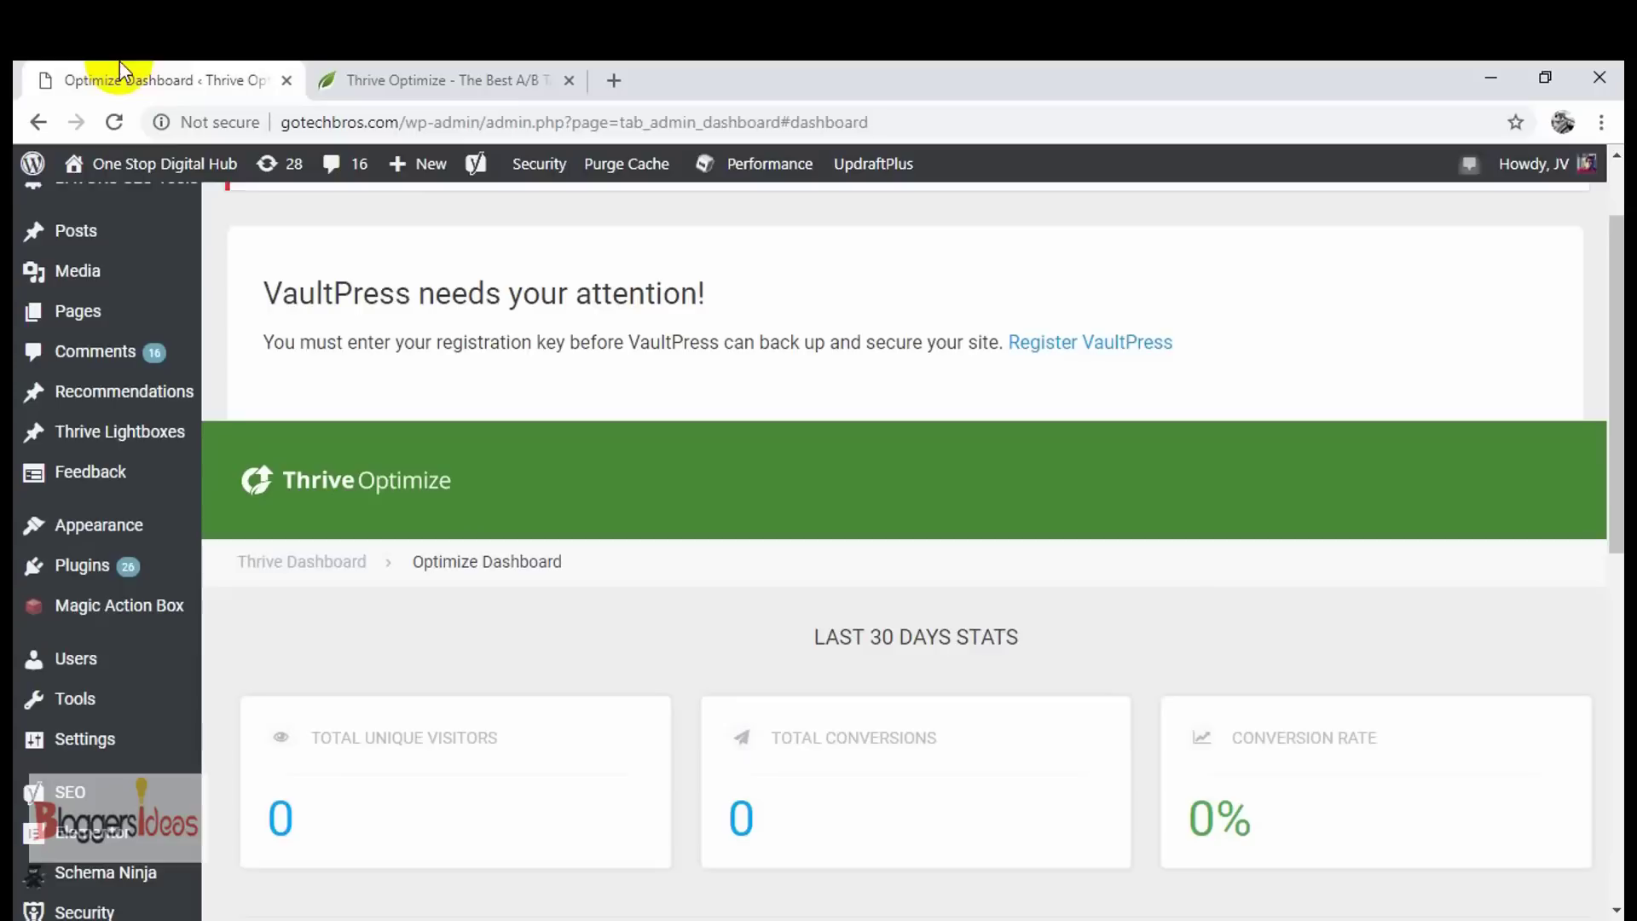
# Step: Glance over the Optimize Dashboard, then return to the Thrive Optimize sales page tab
pyautogui.scroll(-1, 440, 541)
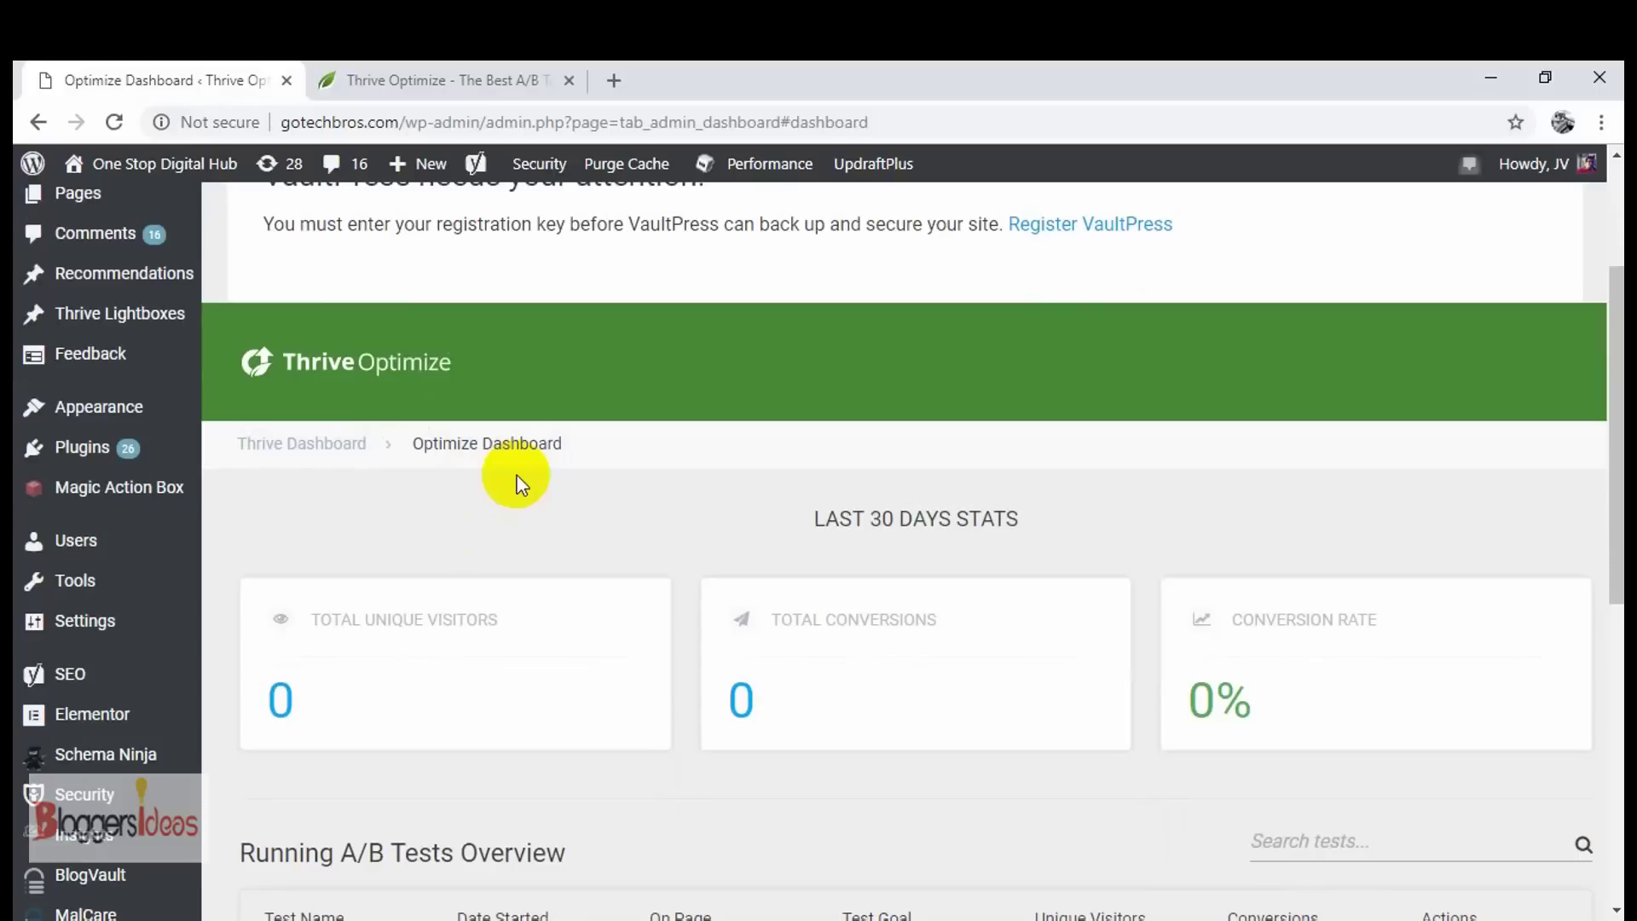
pyautogui.click(341, 76)
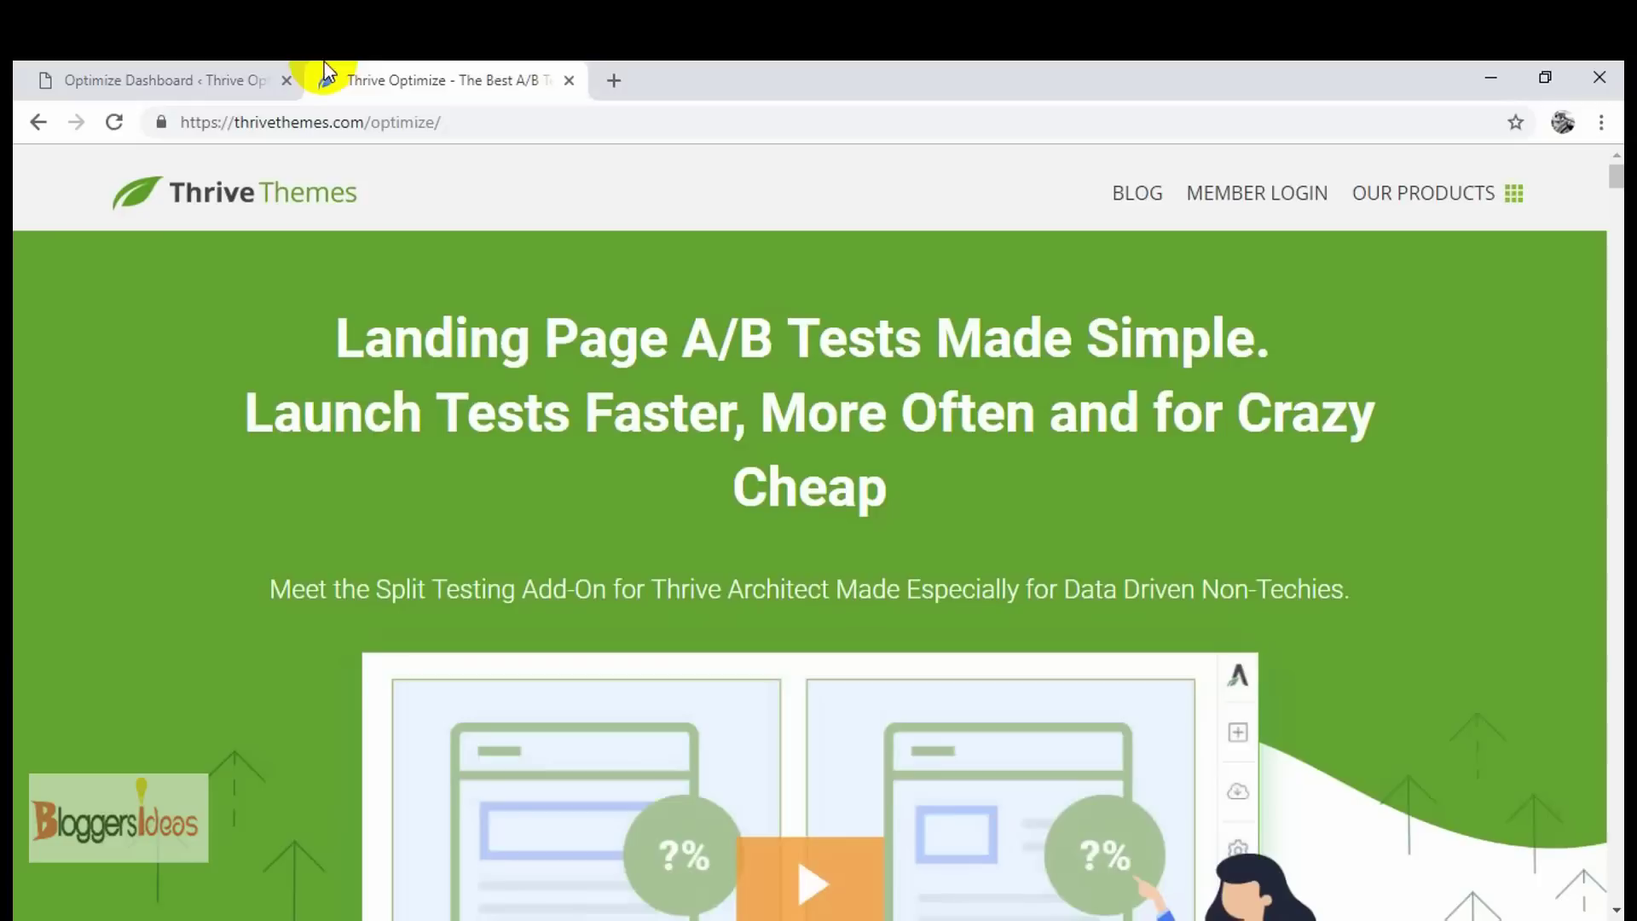
# Step: Scroll the sales page to the Thrive Optimize pricing cards, then return to the Optimize Dashboard
pyautogui.scroll(-5, 852, 401)
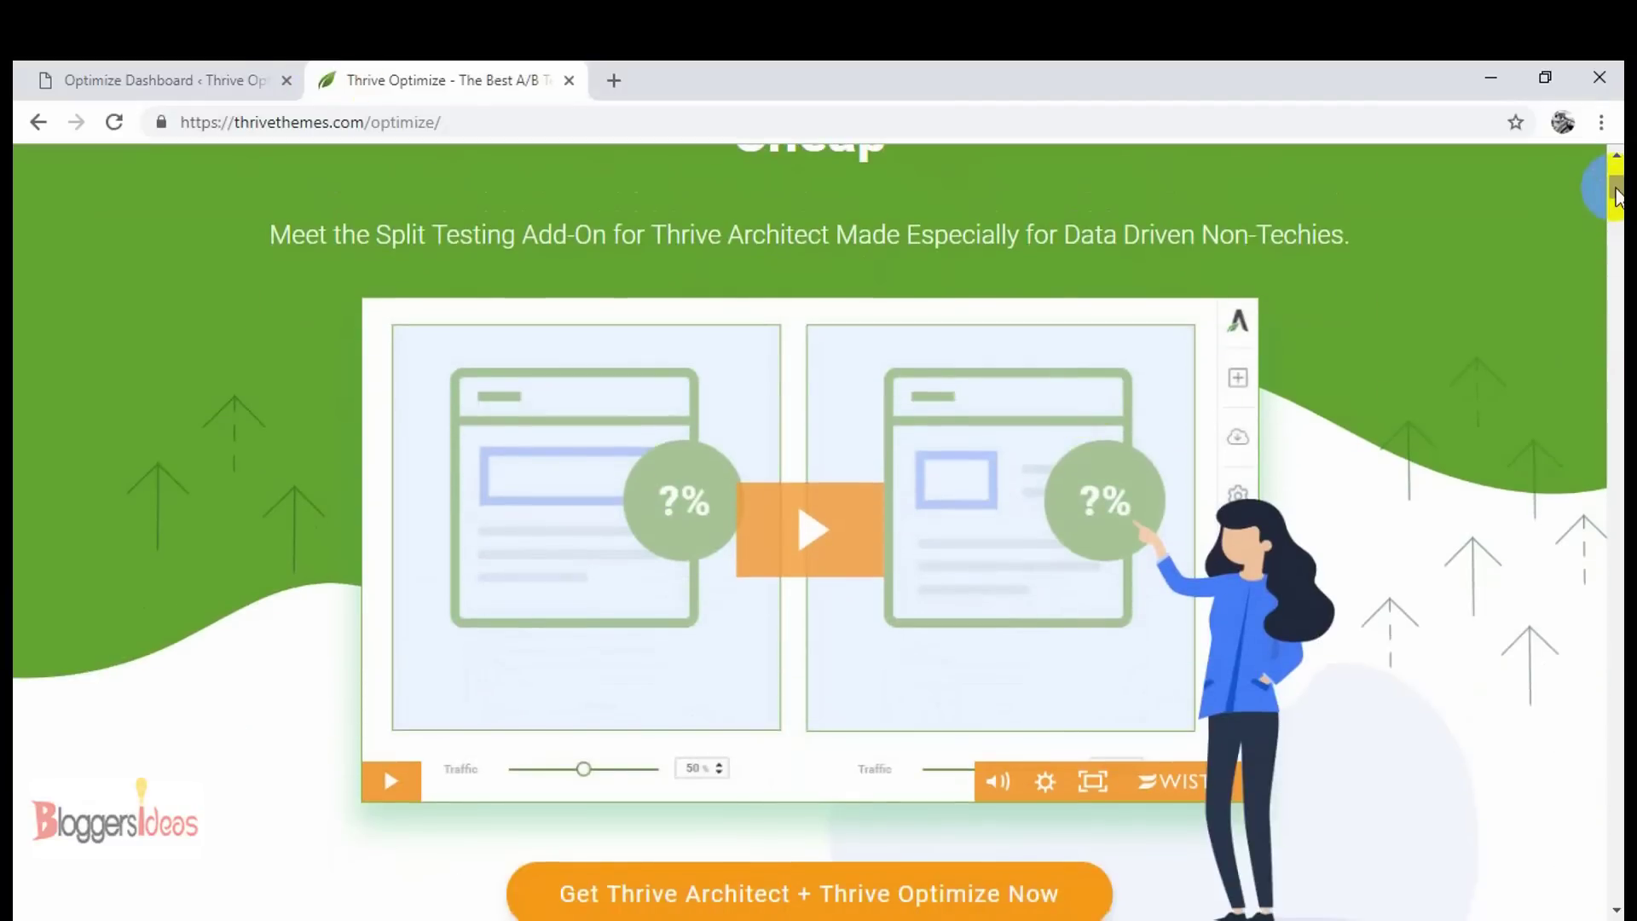
pyautogui.moveTo(1616, 186); pyautogui.dragTo(1559, 810)
pyautogui.scroll(1, 799, 309)
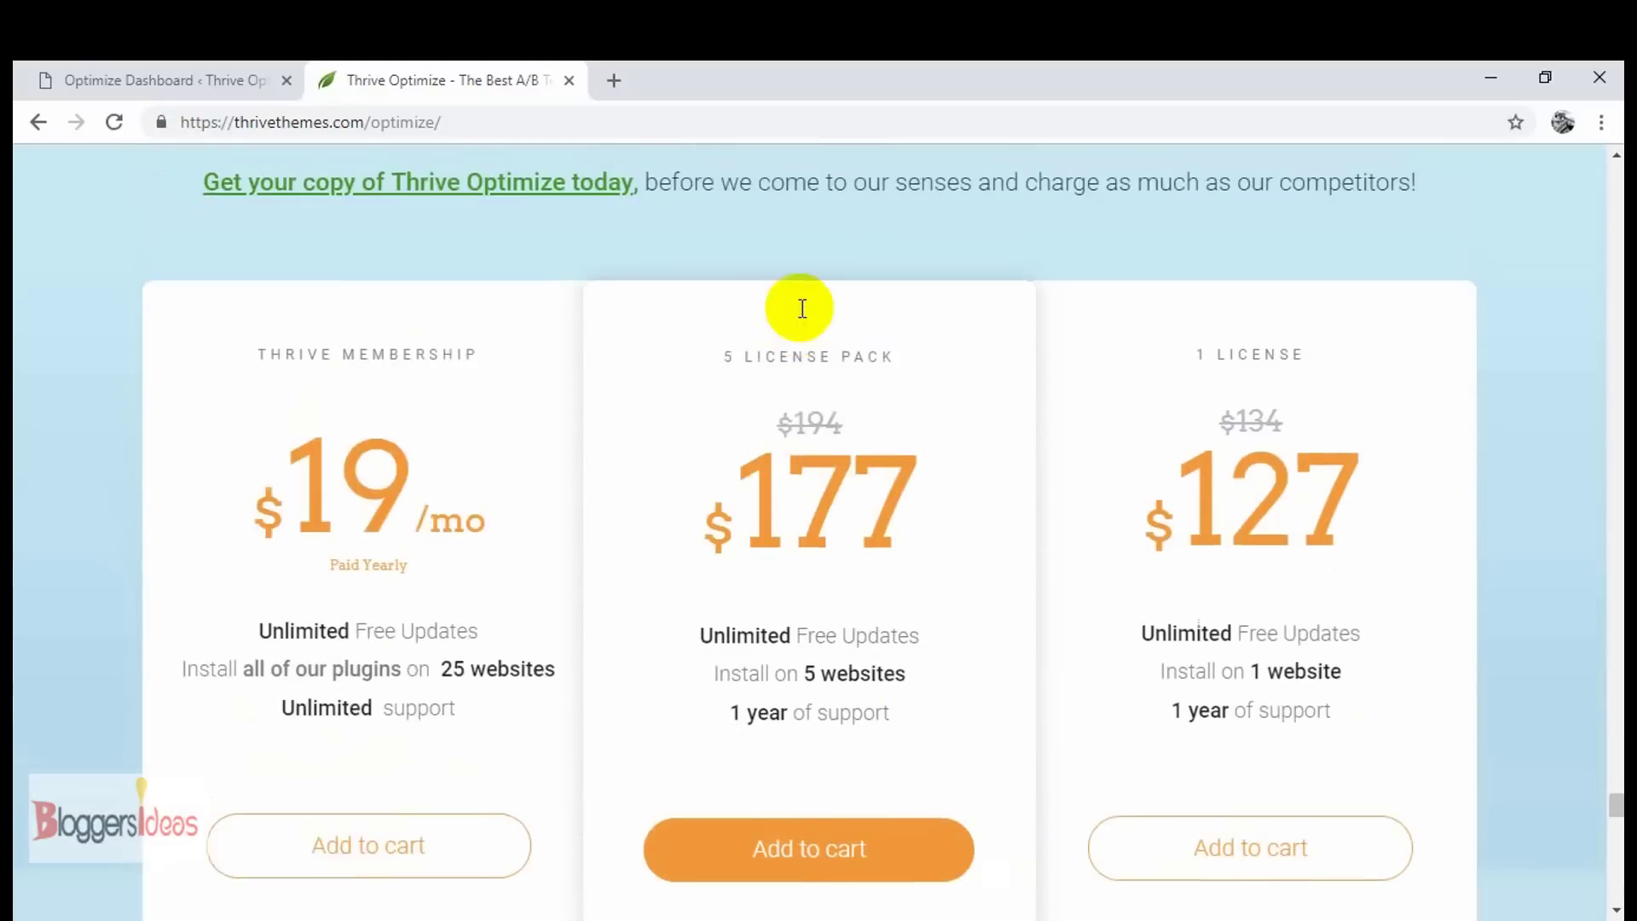
pyautogui.scroll(-3, 731, 340)
pyautogui.scroll(2, 465, 356)
pyautogui.scroll(1, 465, 356)
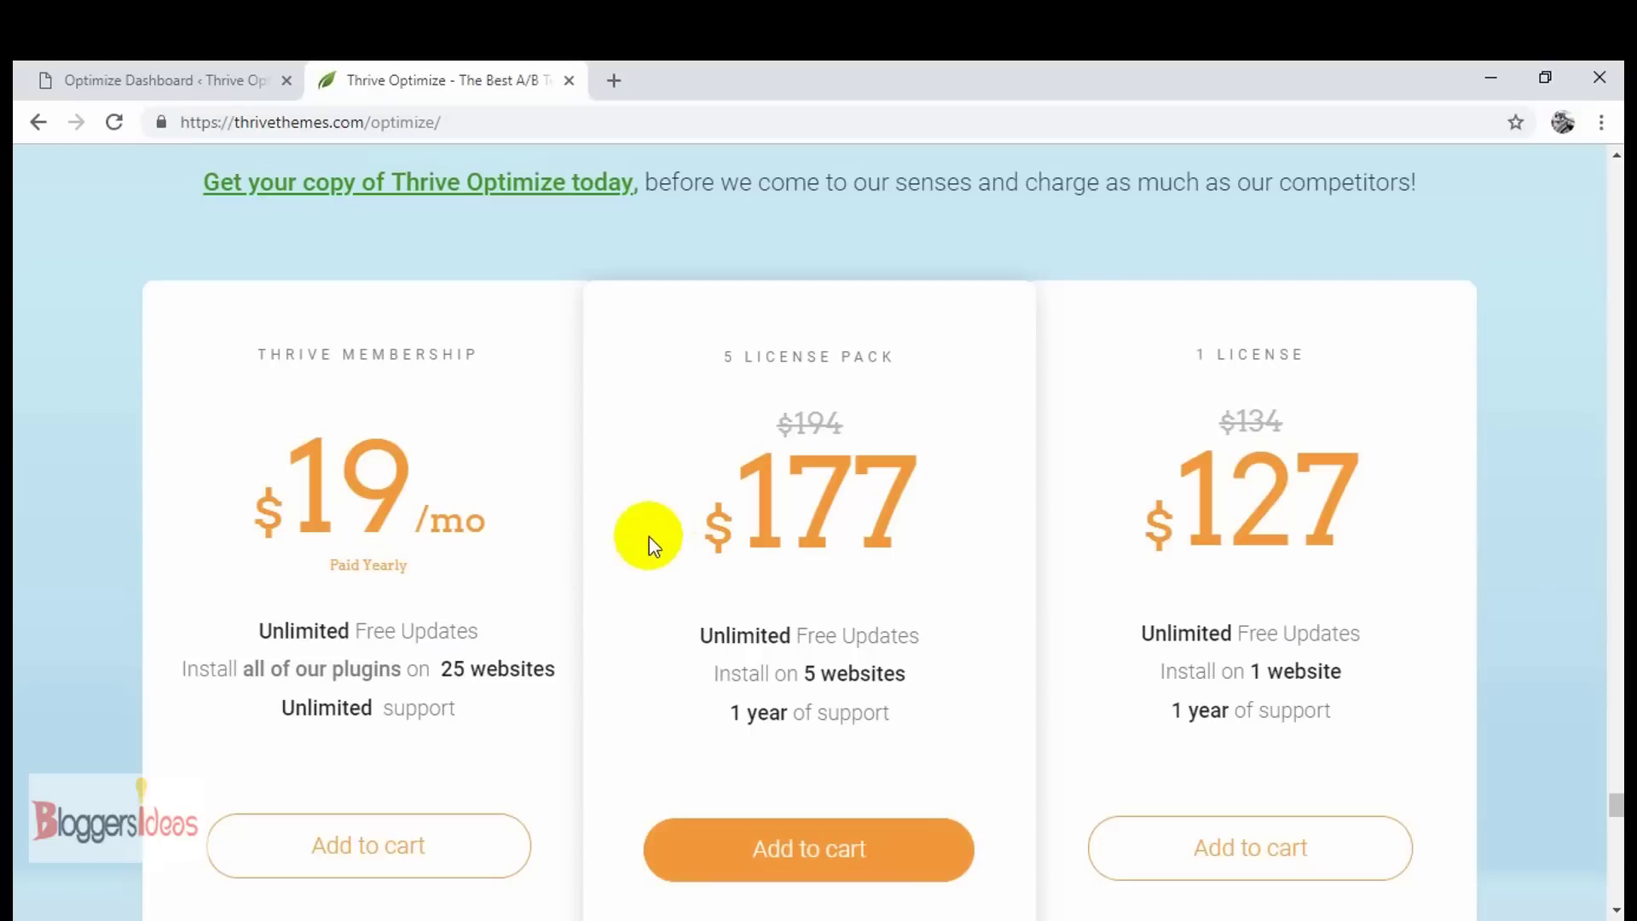
pyautogui.click(167, 85)
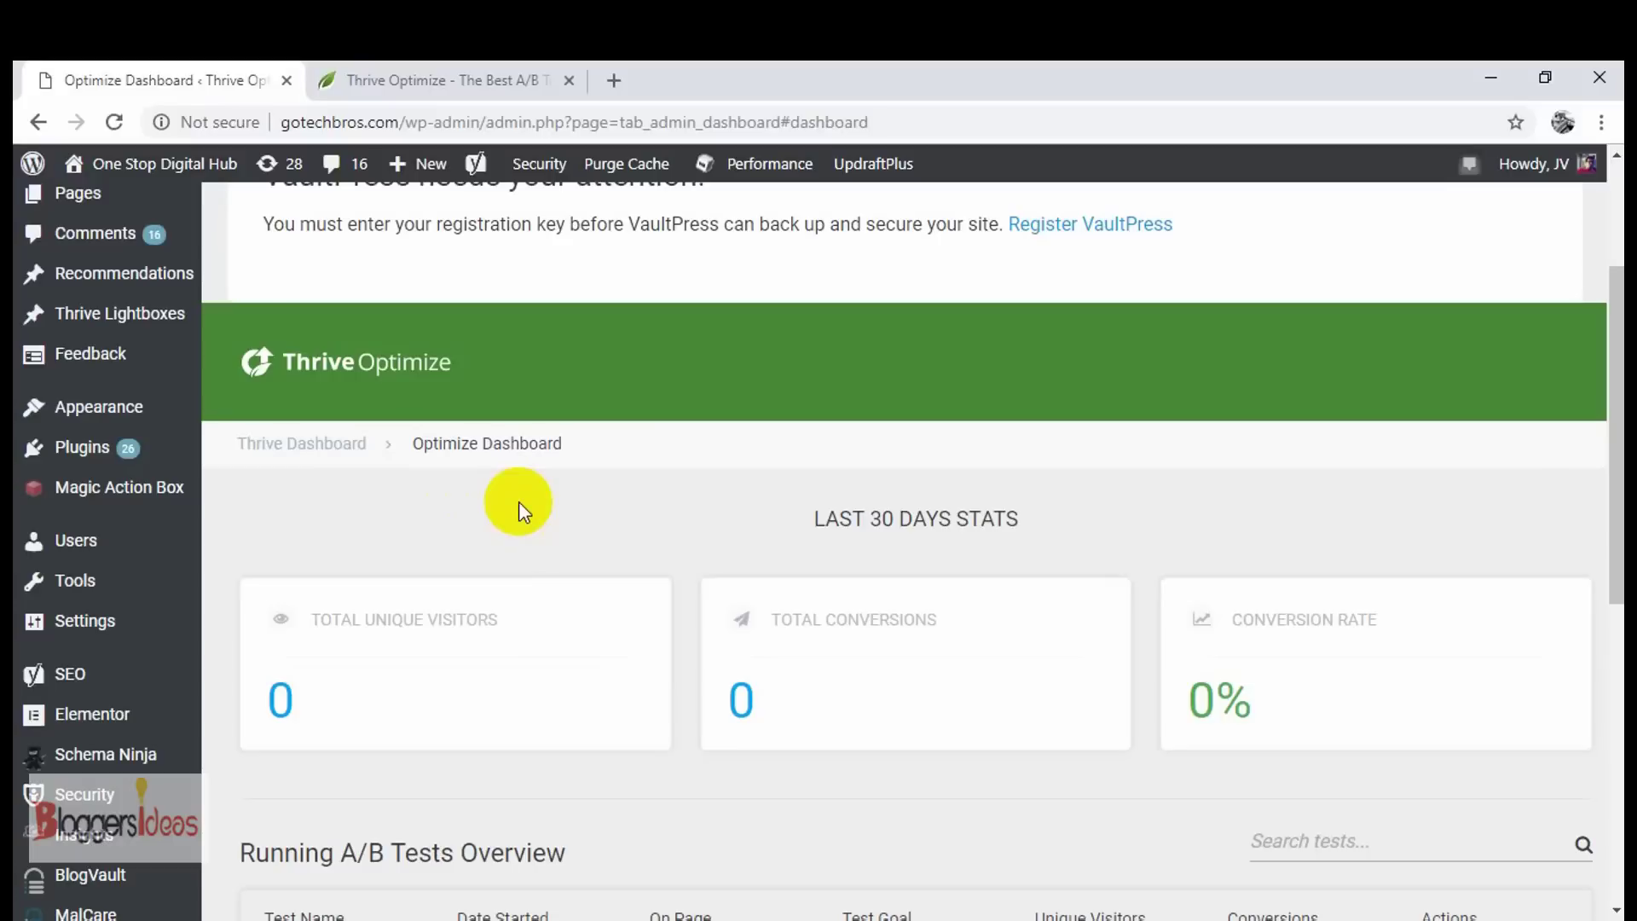
# Step: Review the running test 'new' in the A/B Tests Overview, then open Pages > All Pages
pyautogui.scroll(-1, 520, 505)
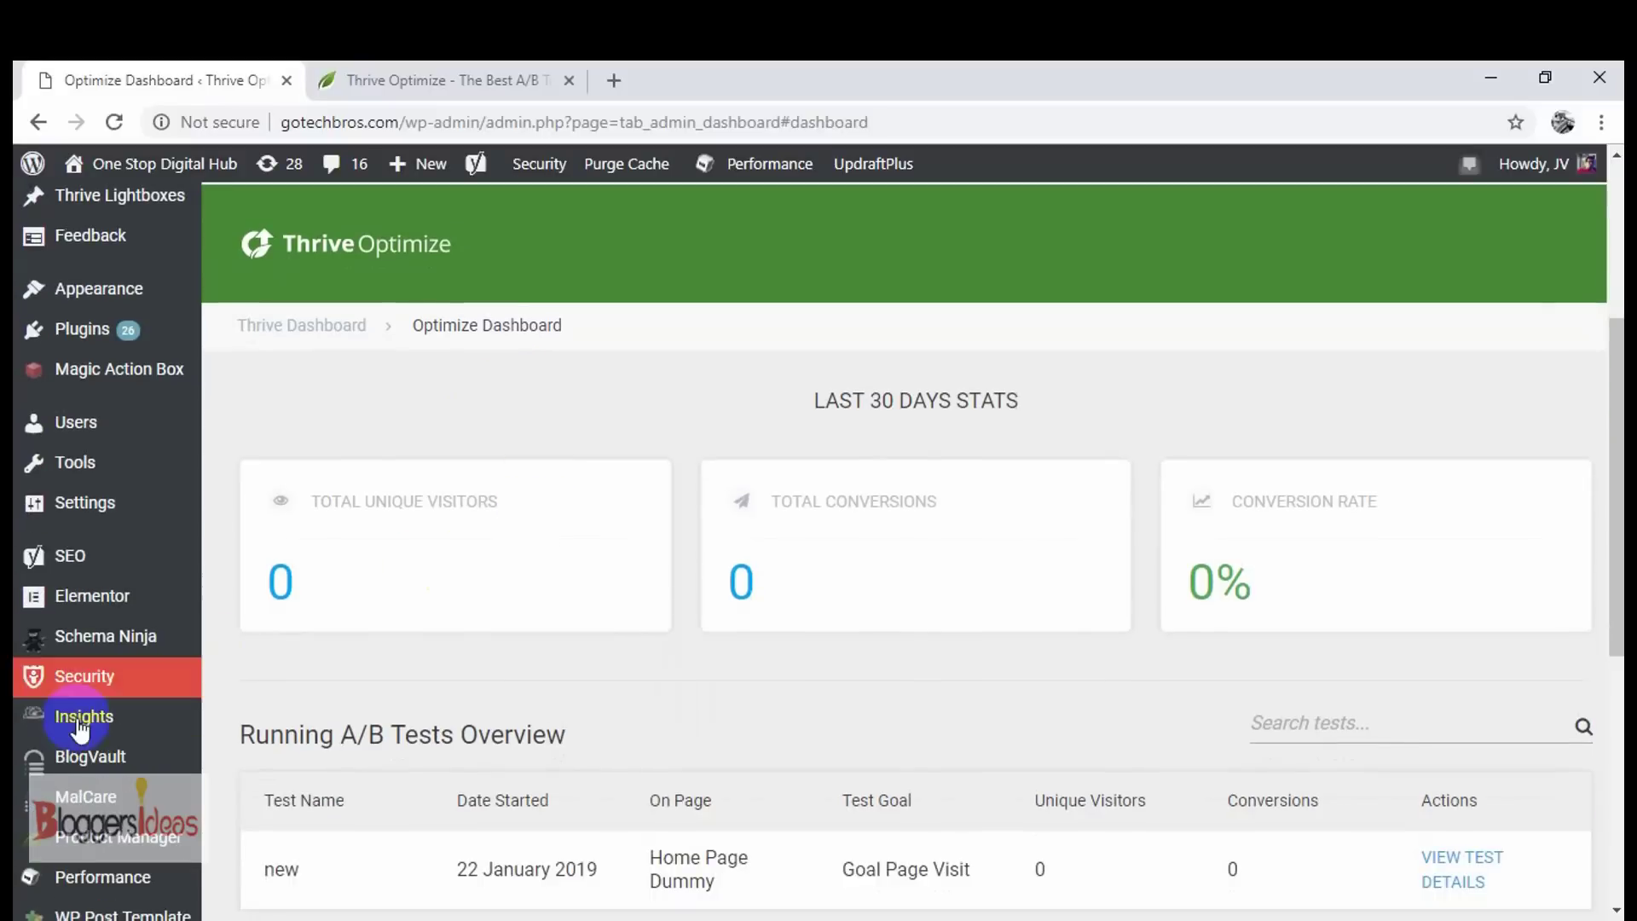
pyautogui.scroll(-1, 66, 900)
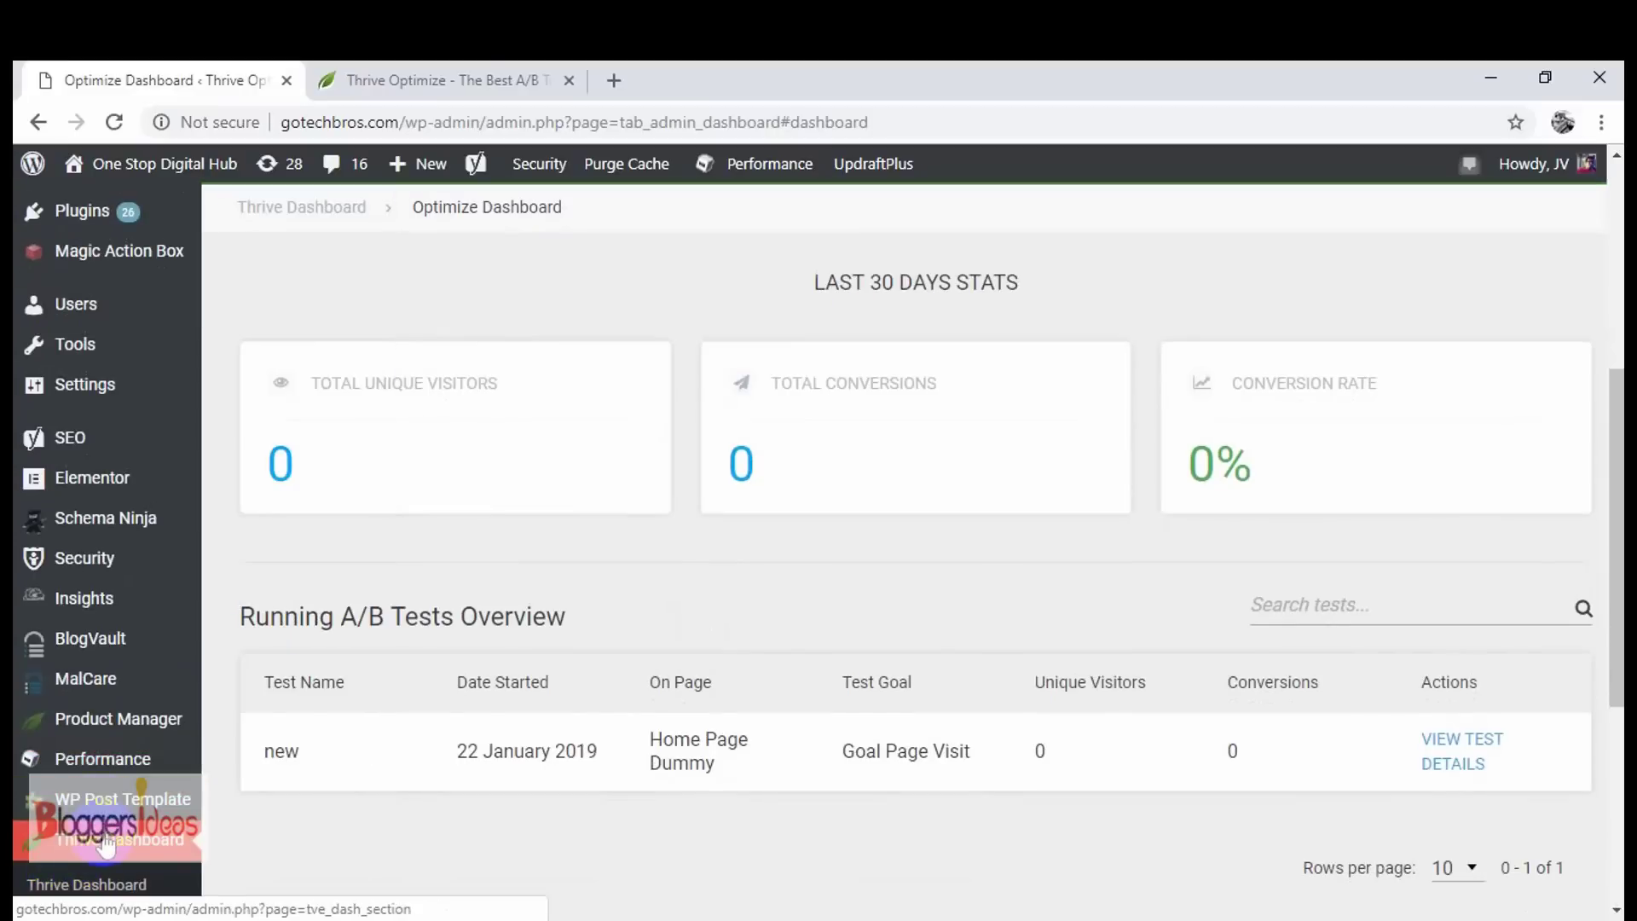
pyautogui.scroll(3, 537, 661)
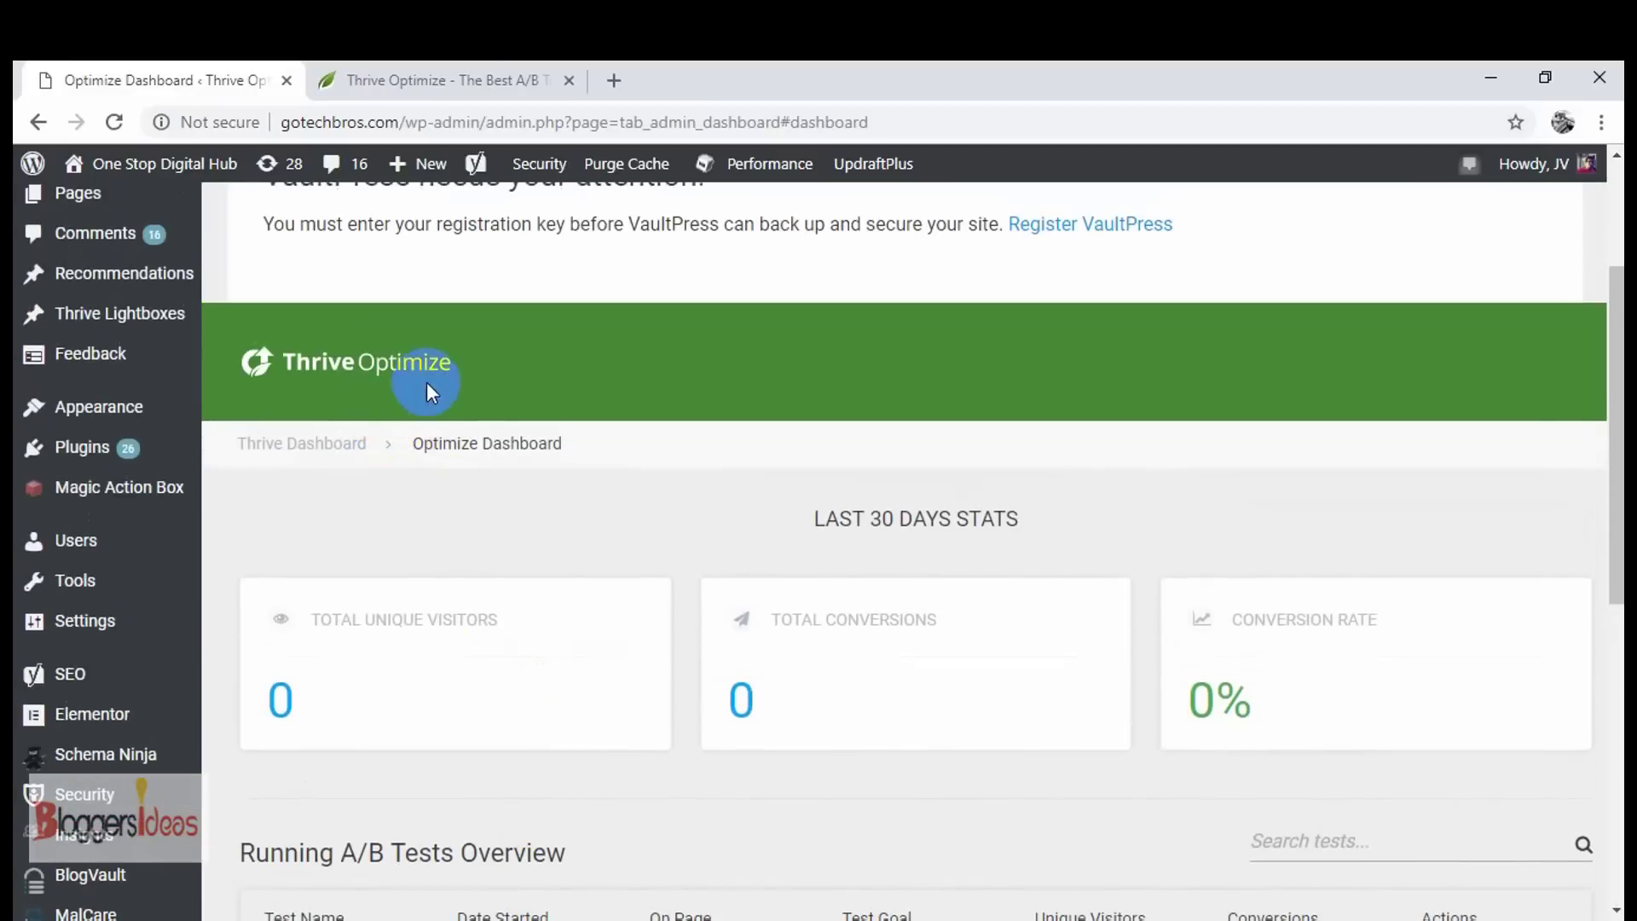
pyautogui.scroll(-2, 591, 515)
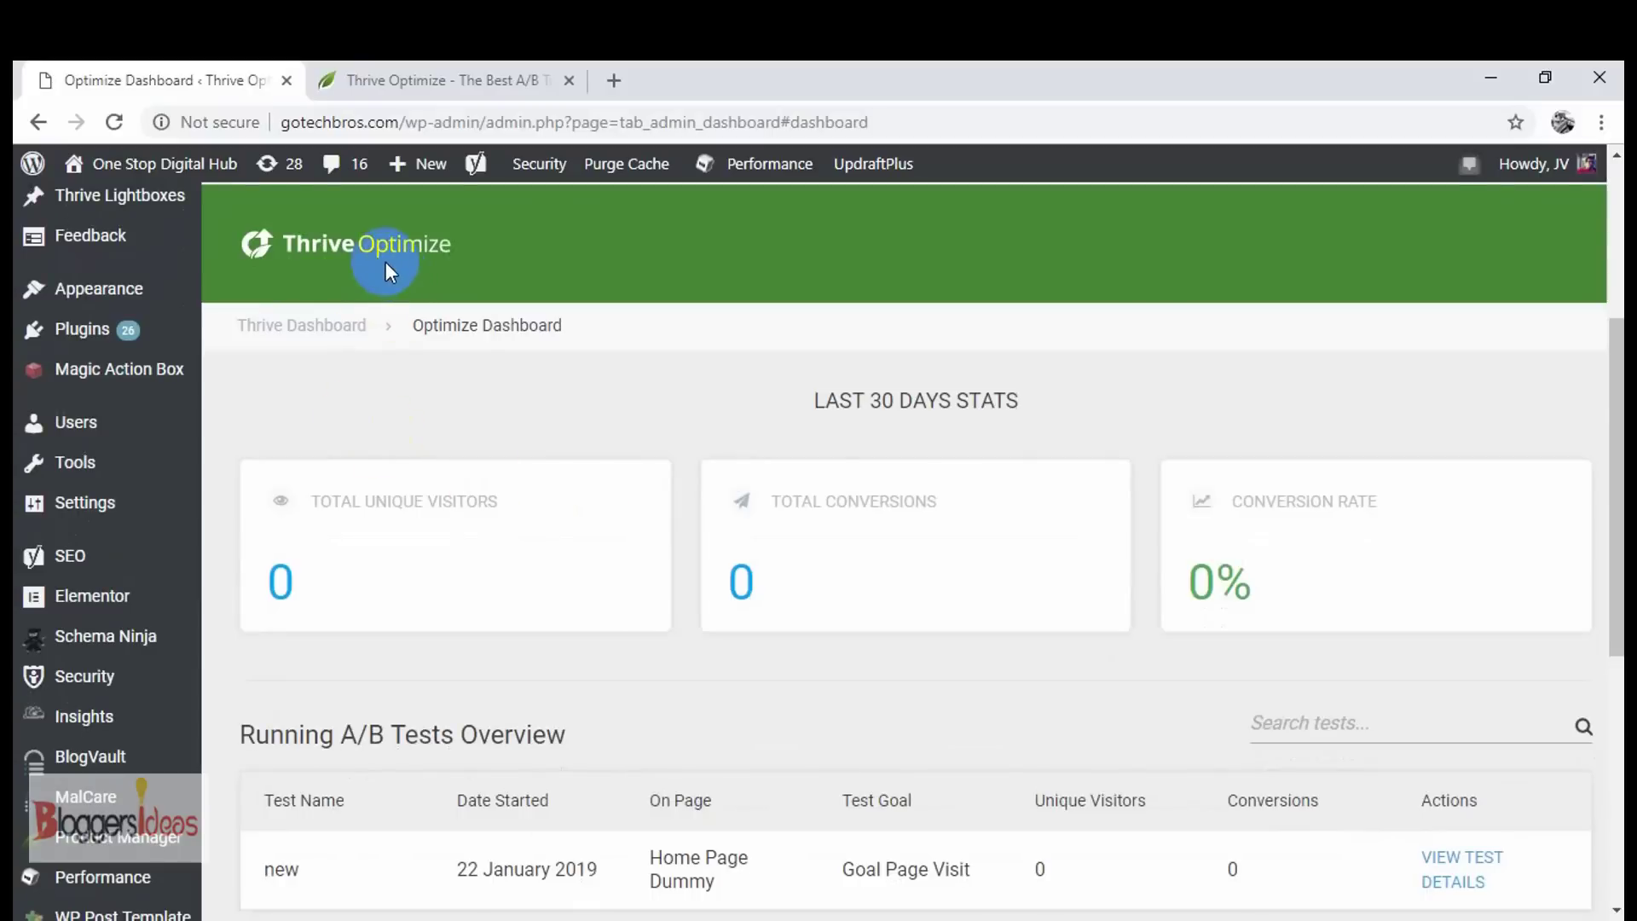
pyautogui.scroll(-2, 694, 574)
pyautogui.scroll(3, 743, 575)
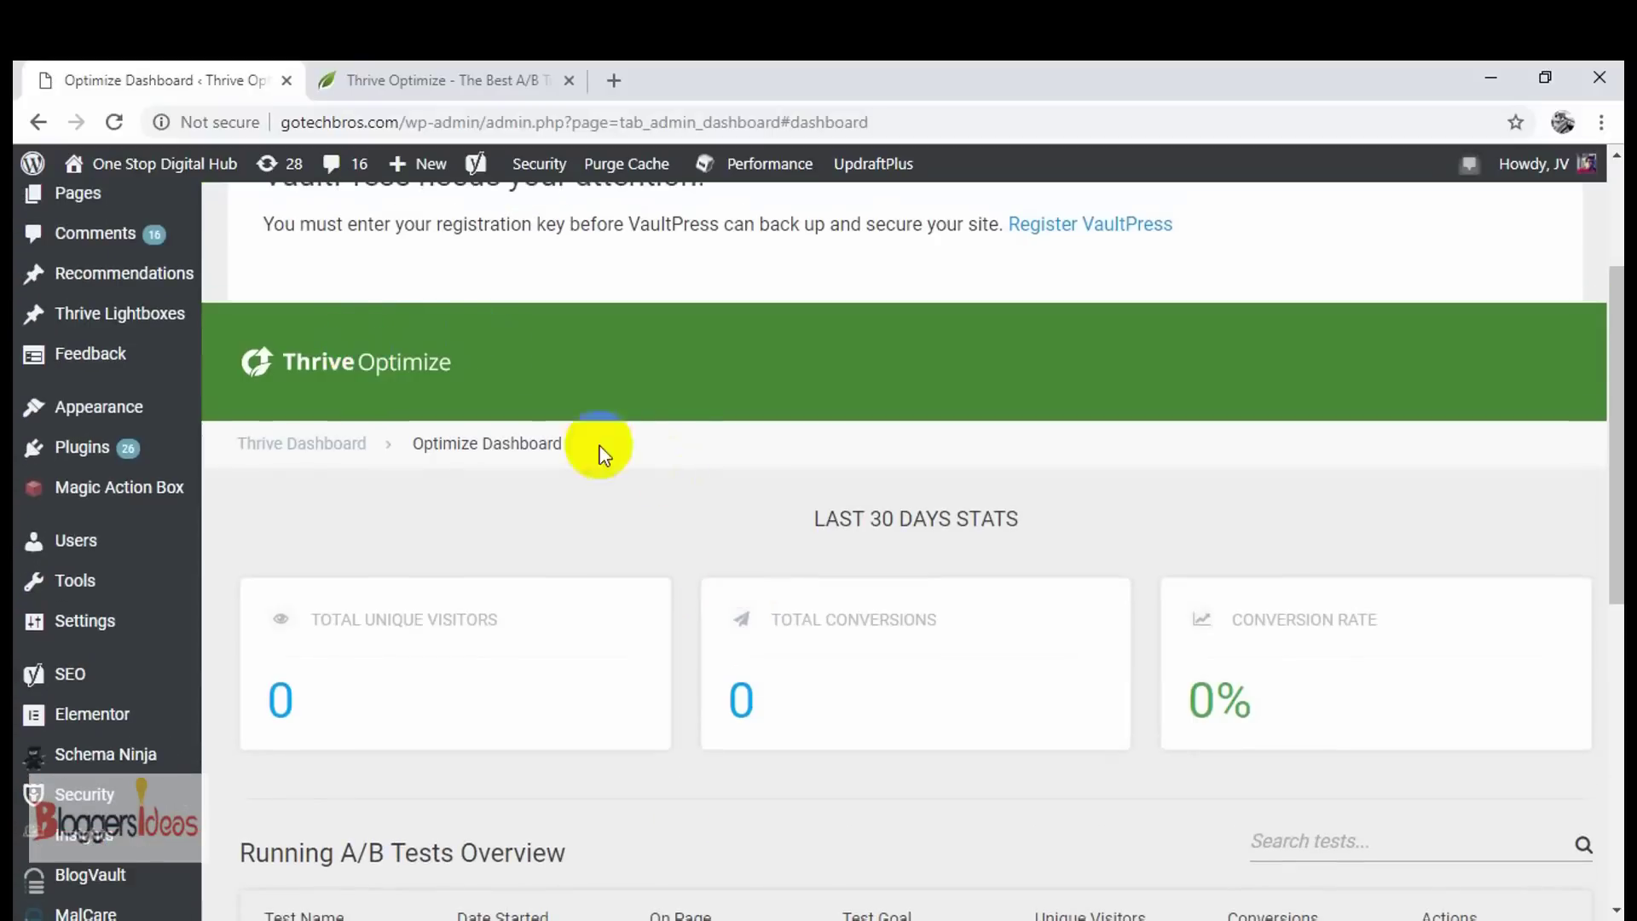
pyautogui.scroll(-3, 869, 607)
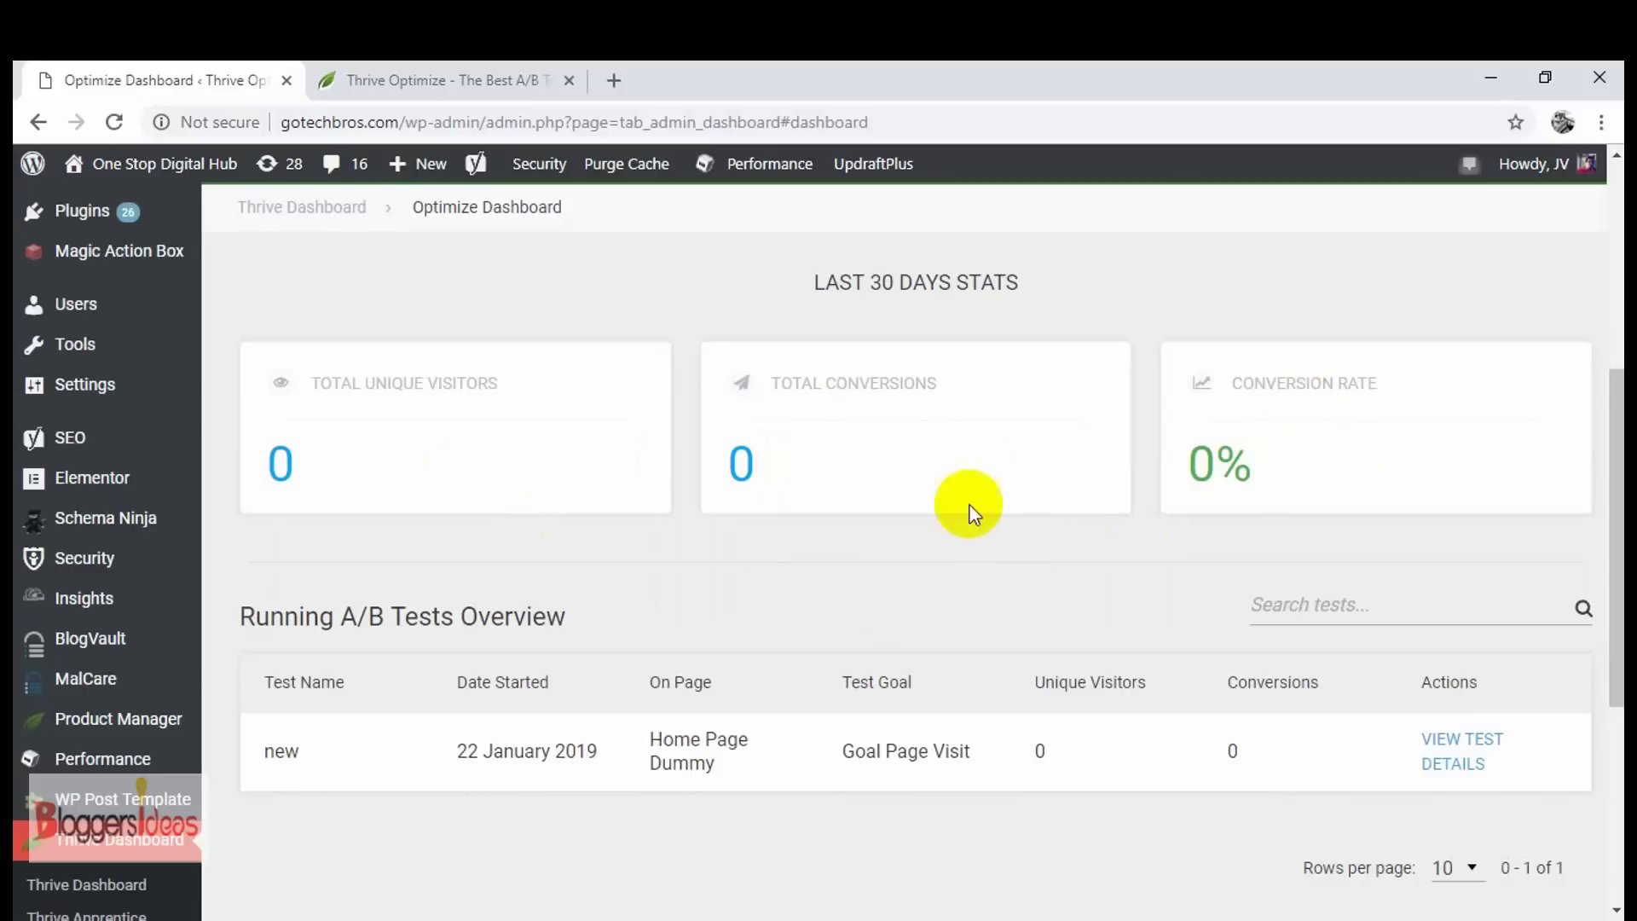
pyautogui.scroll(4, 522, 354)
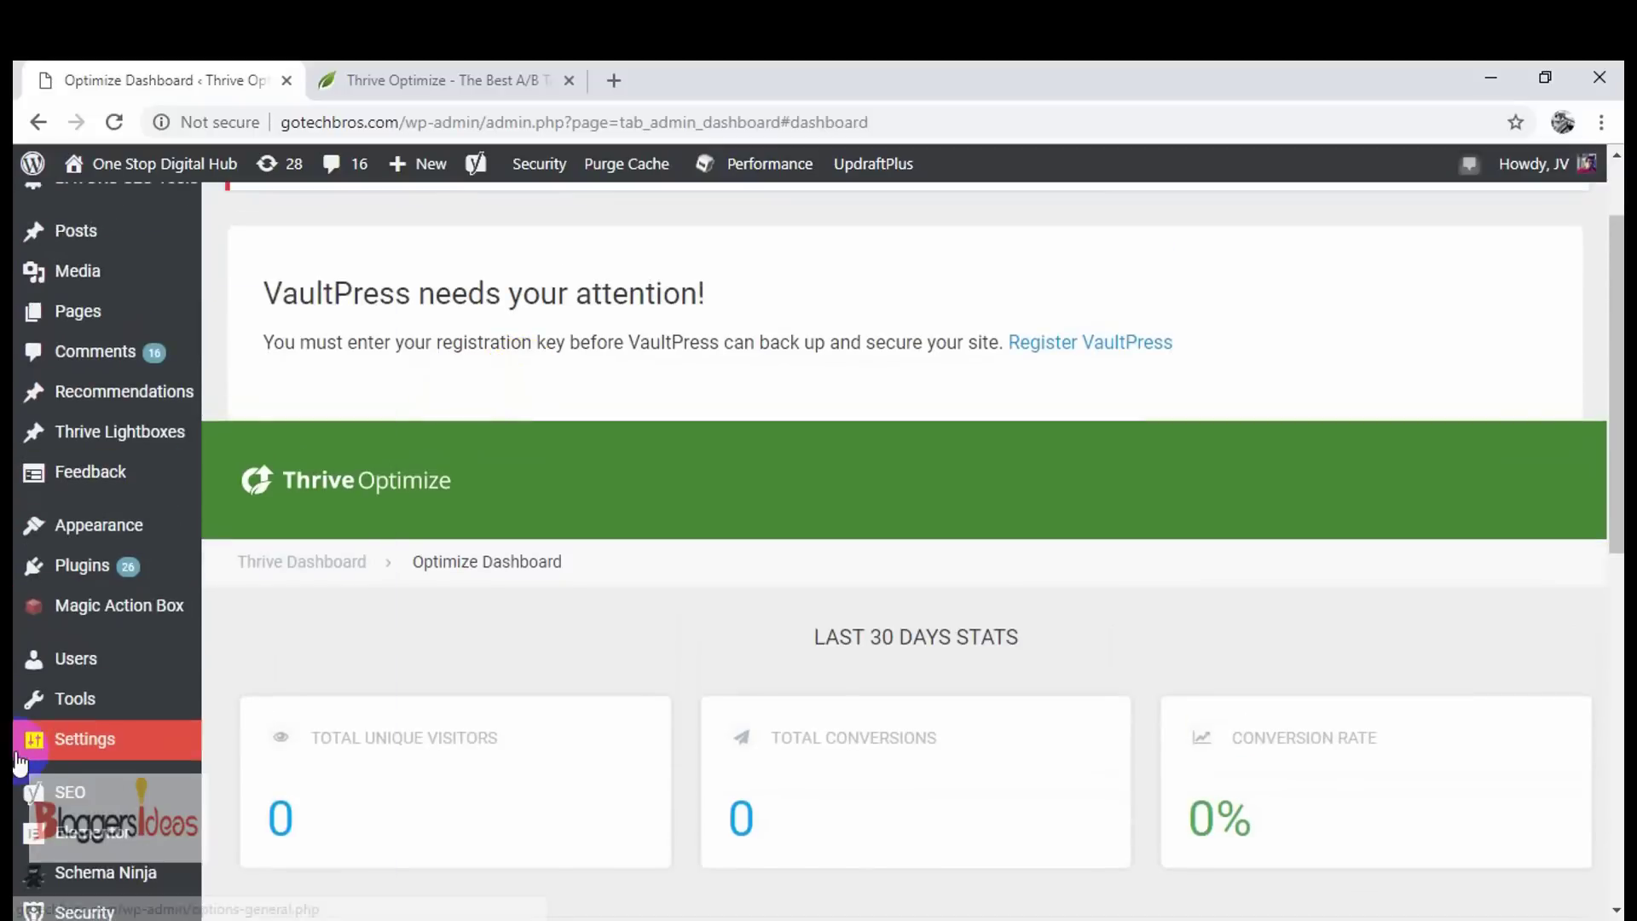
pyautogui.moveTo(77, 311)
pyautogui.click(260, 331)
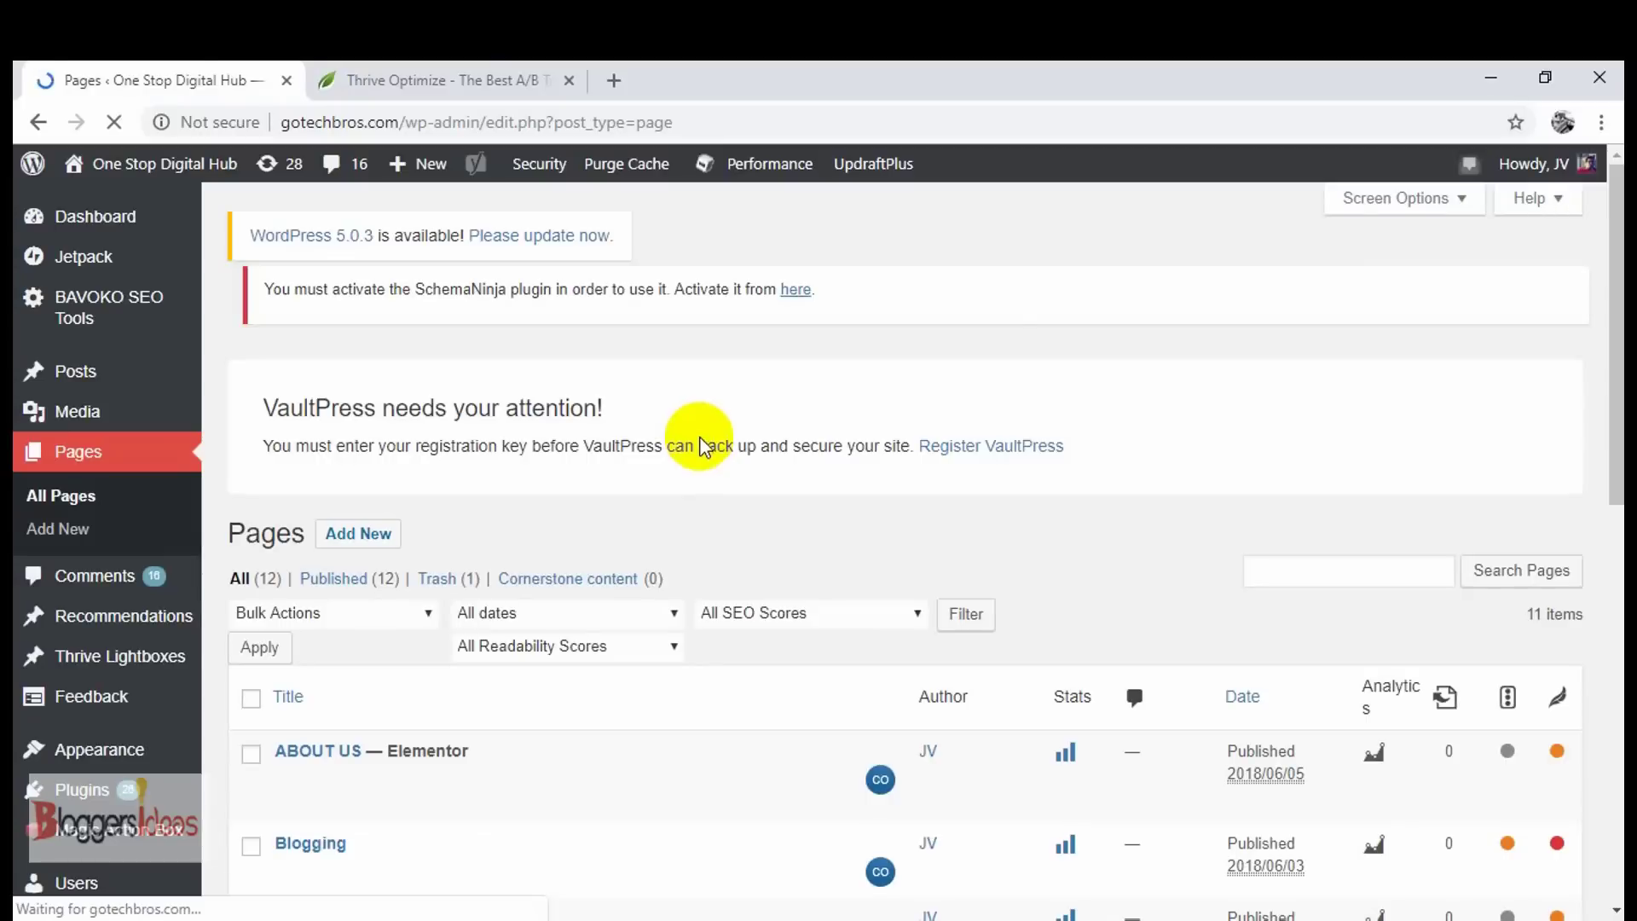
# Step: Browse the 11-page list, then start a blank page through Pages > Add New
pyautogui.scroll(-6, 715, 447)
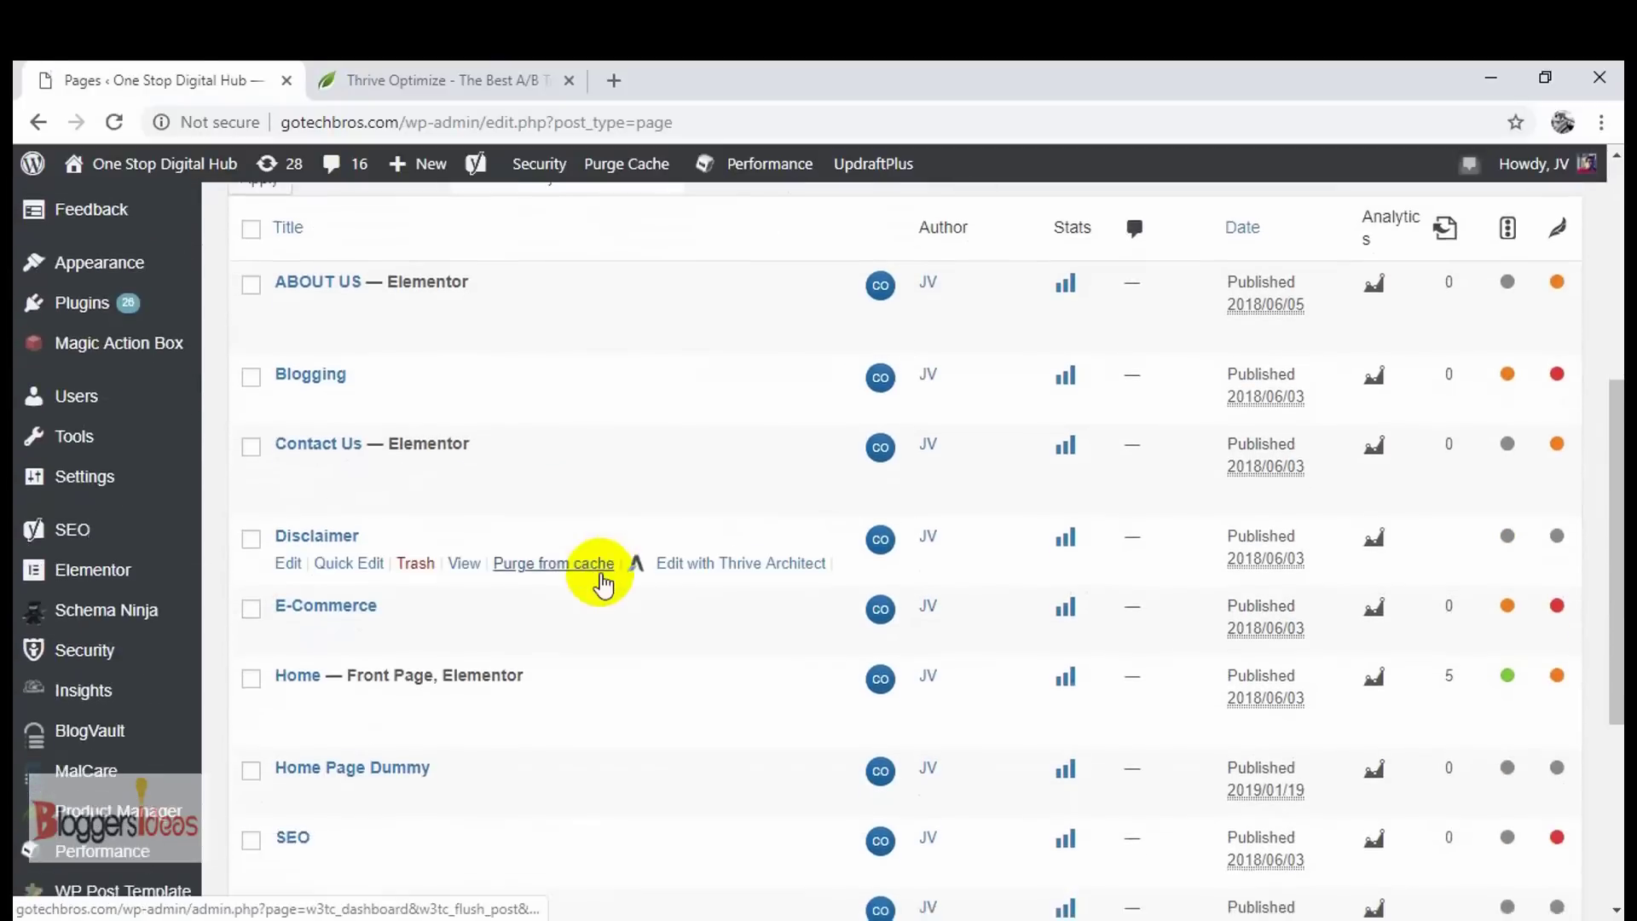
pyautogui.scroll(-1, 512, 724)
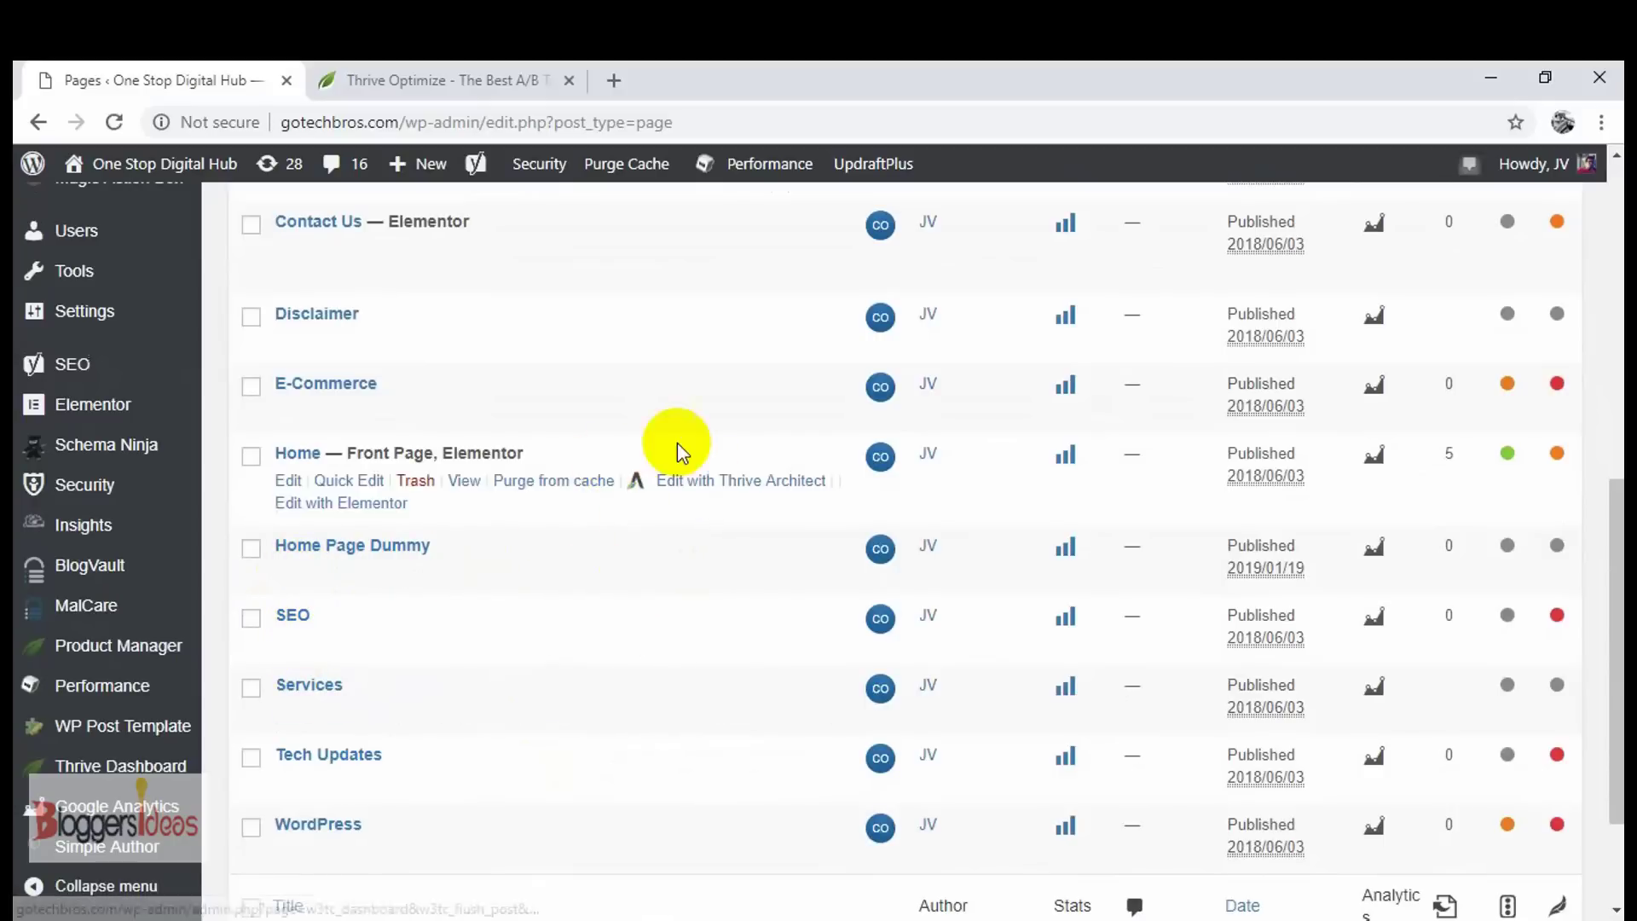
pyautogui.scroll(3, 677, 443)
pyautogui.scroll(3, 665, 442)
pyautogui.scroll(-8, 626, 437)
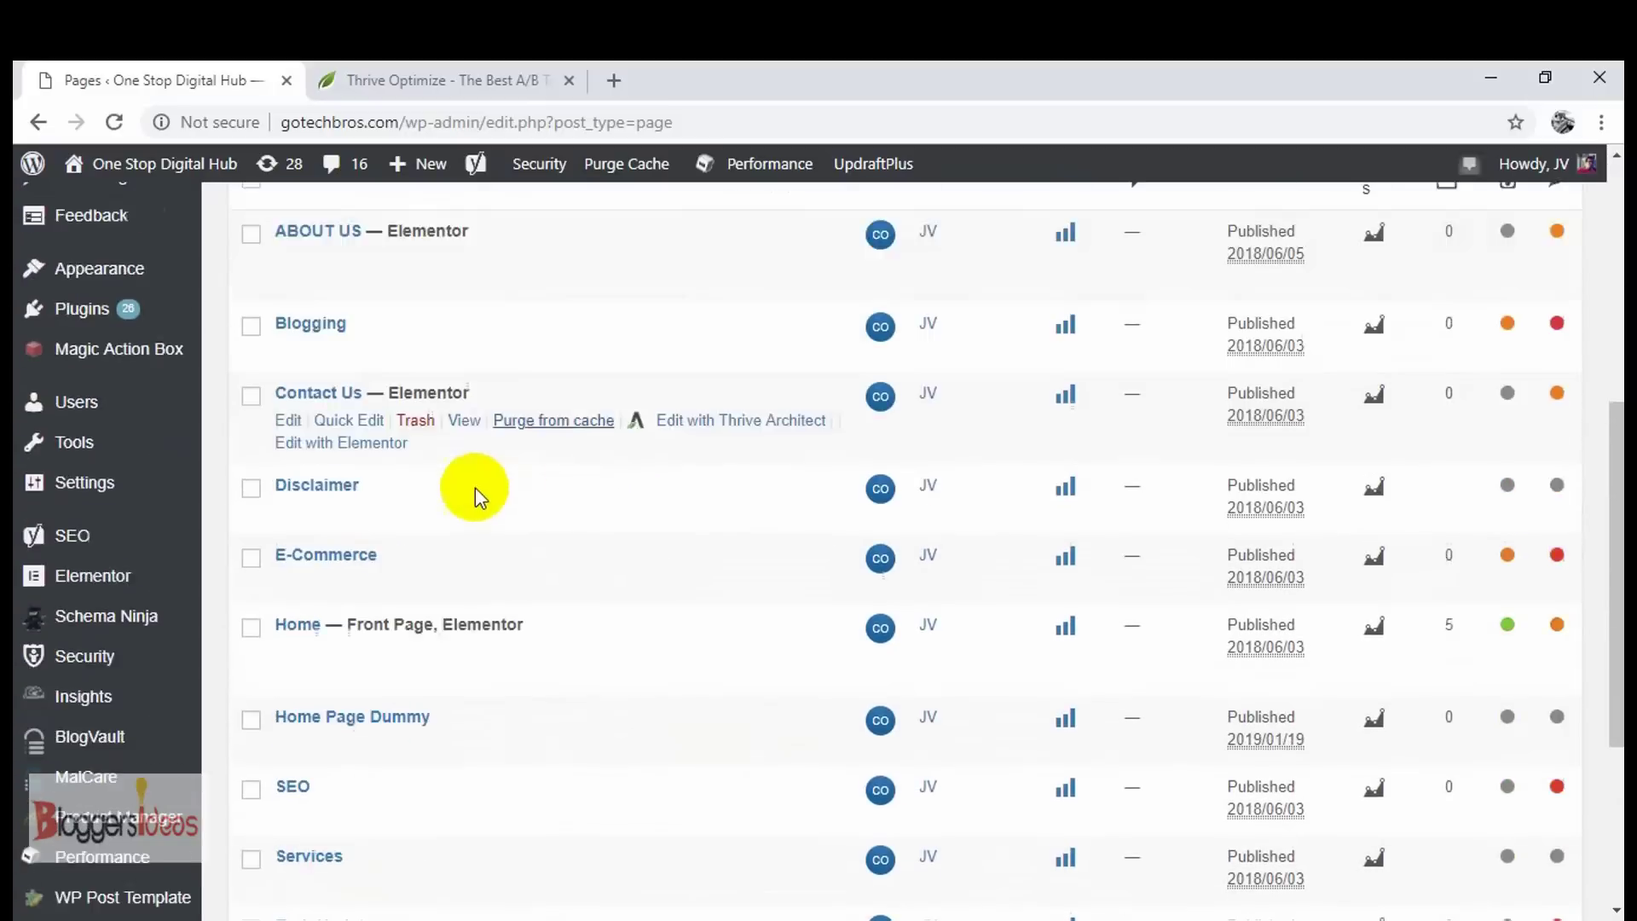
pyautogui.scroll(8, 386, 477)
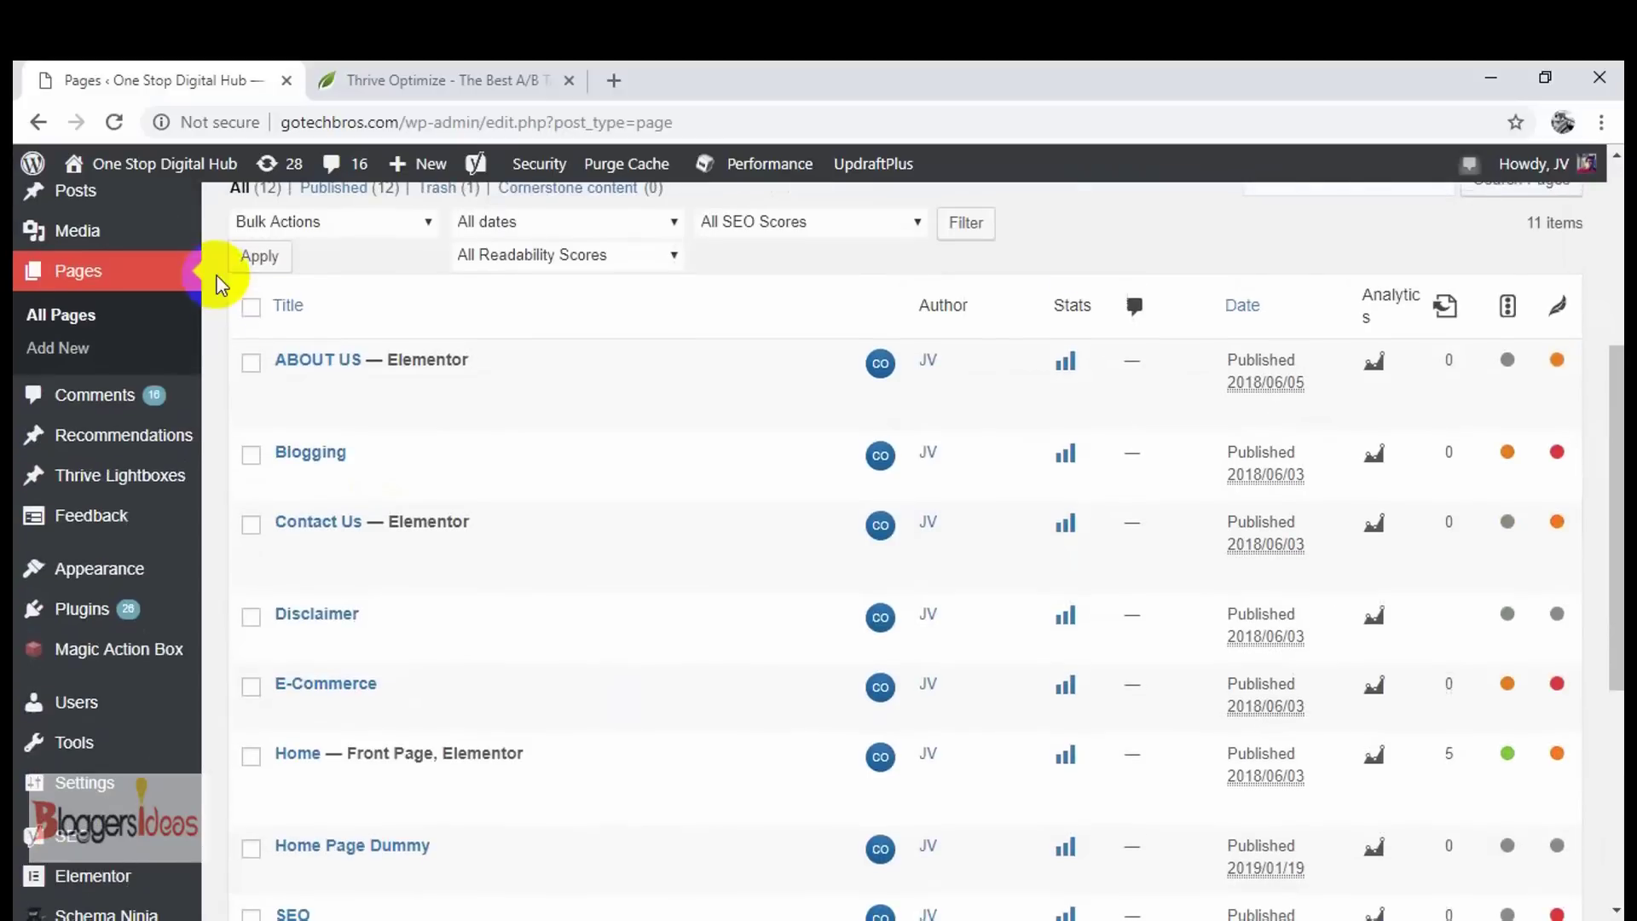
pyautogui.click(78, 357)
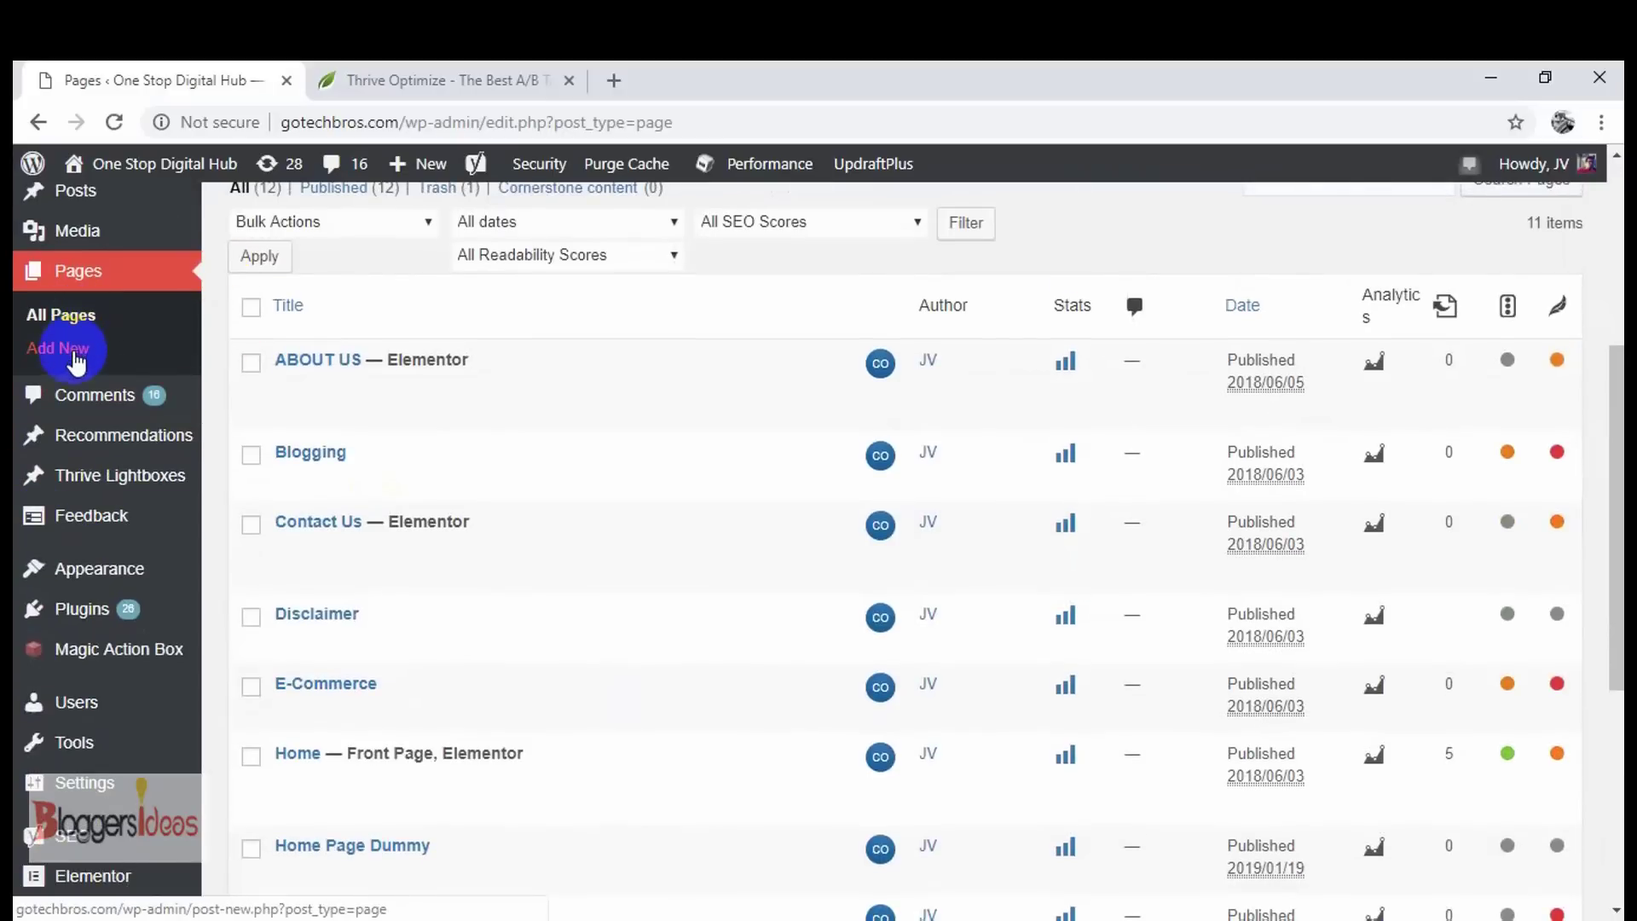
pyautogui.click(76, 358)
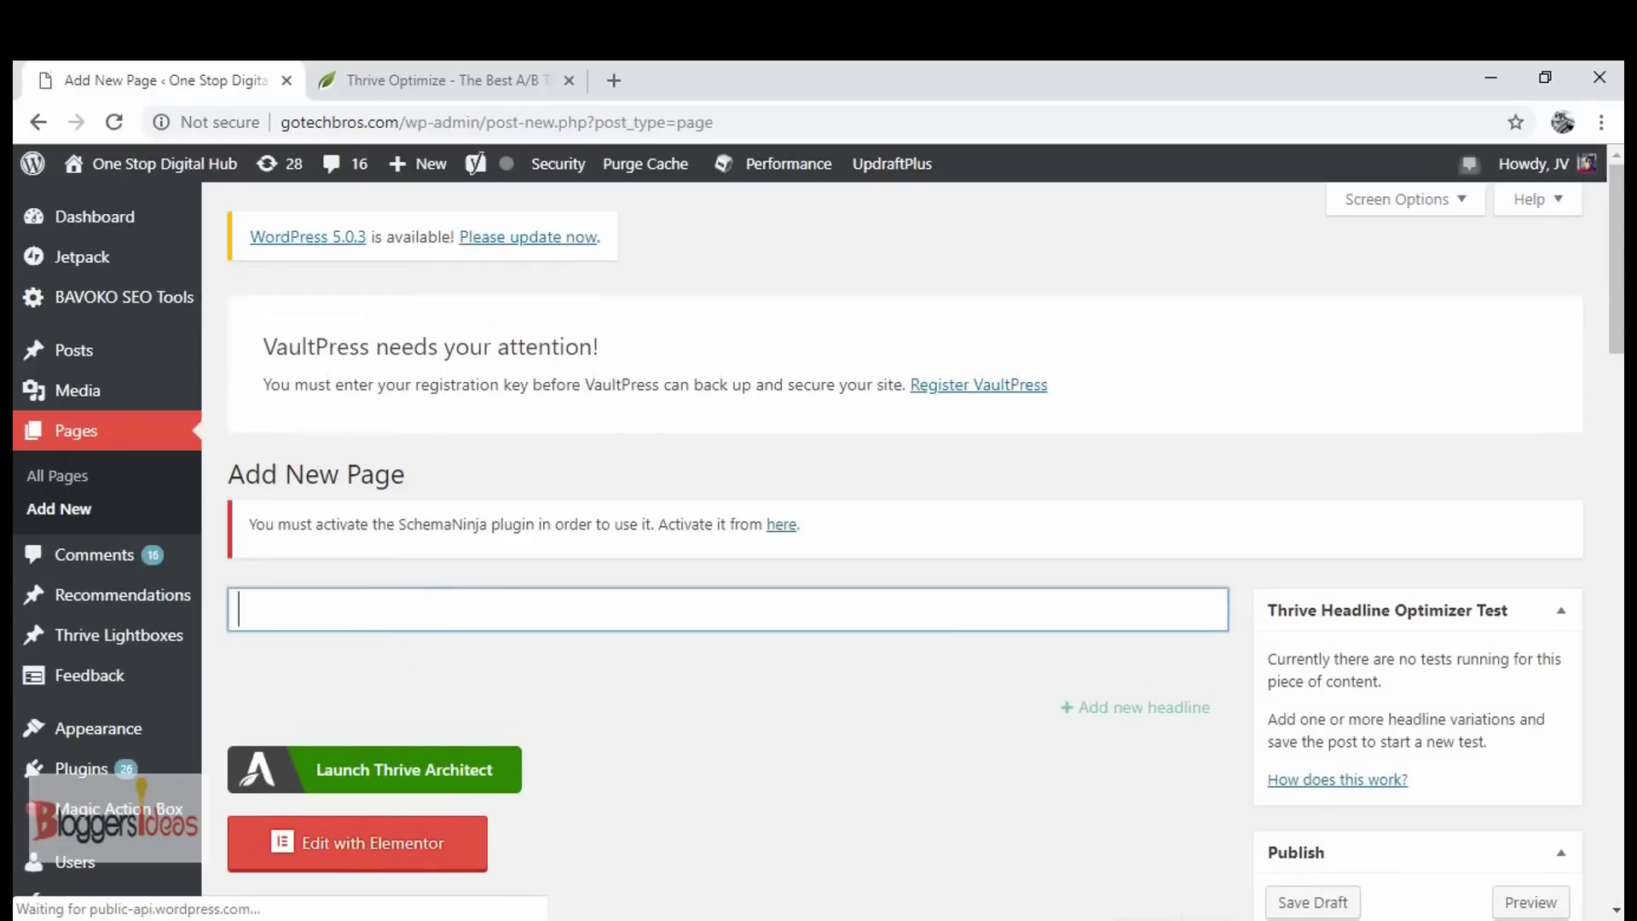
# Step: Title the new page 'A/B Testing New Page' and save it as a draft
pyautogui.write('A/B ')
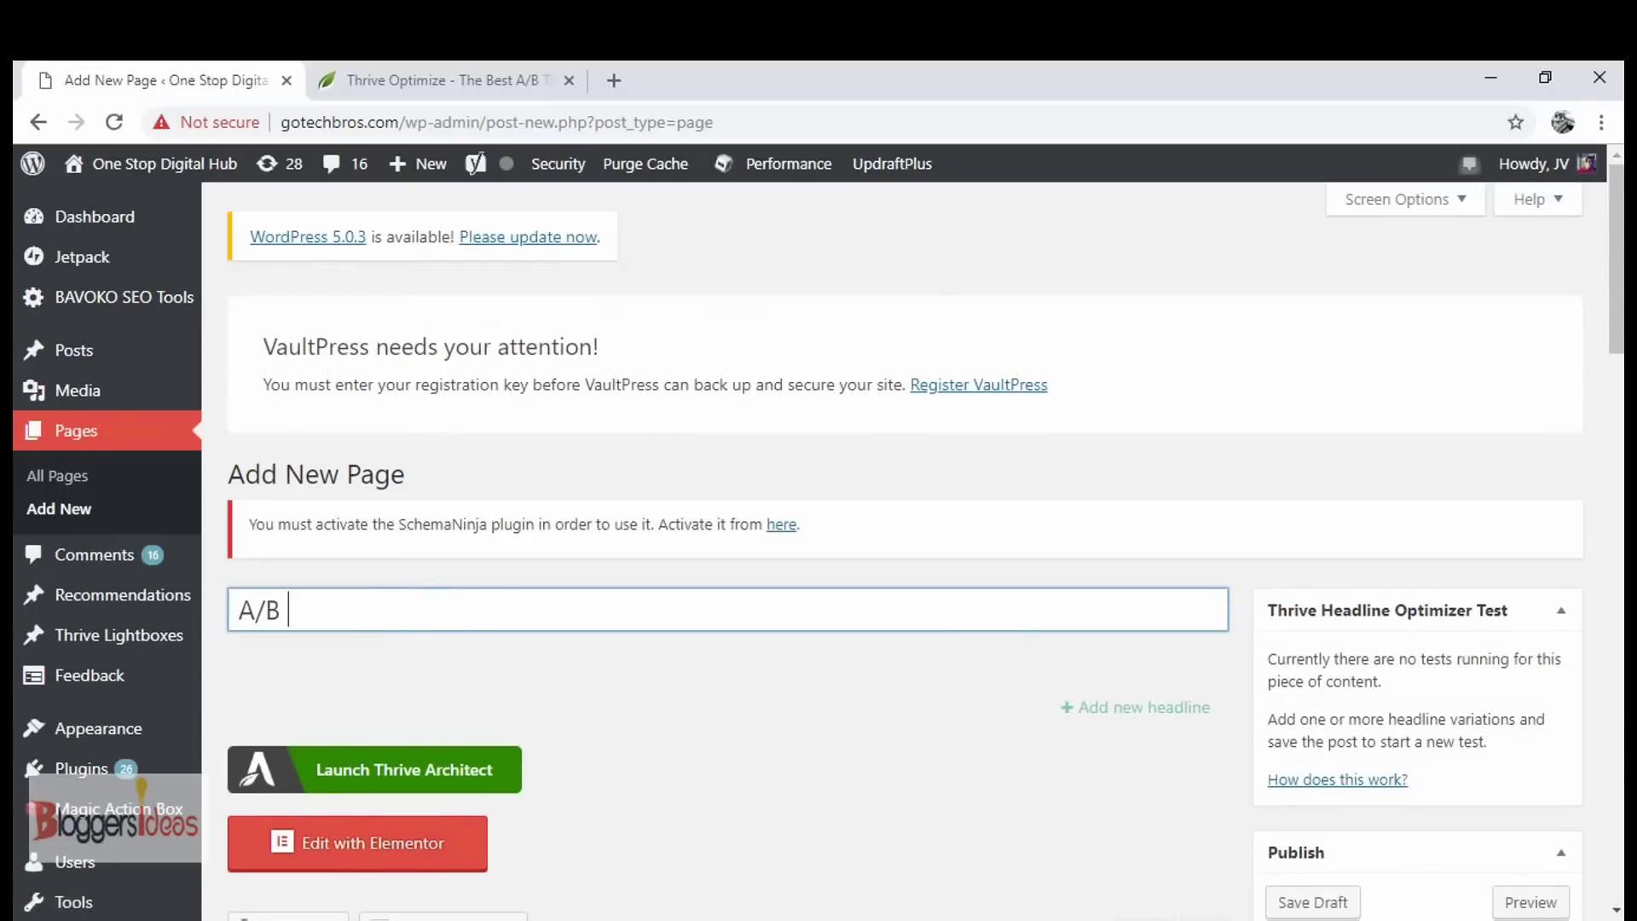
pyautogui.write('Testing N')
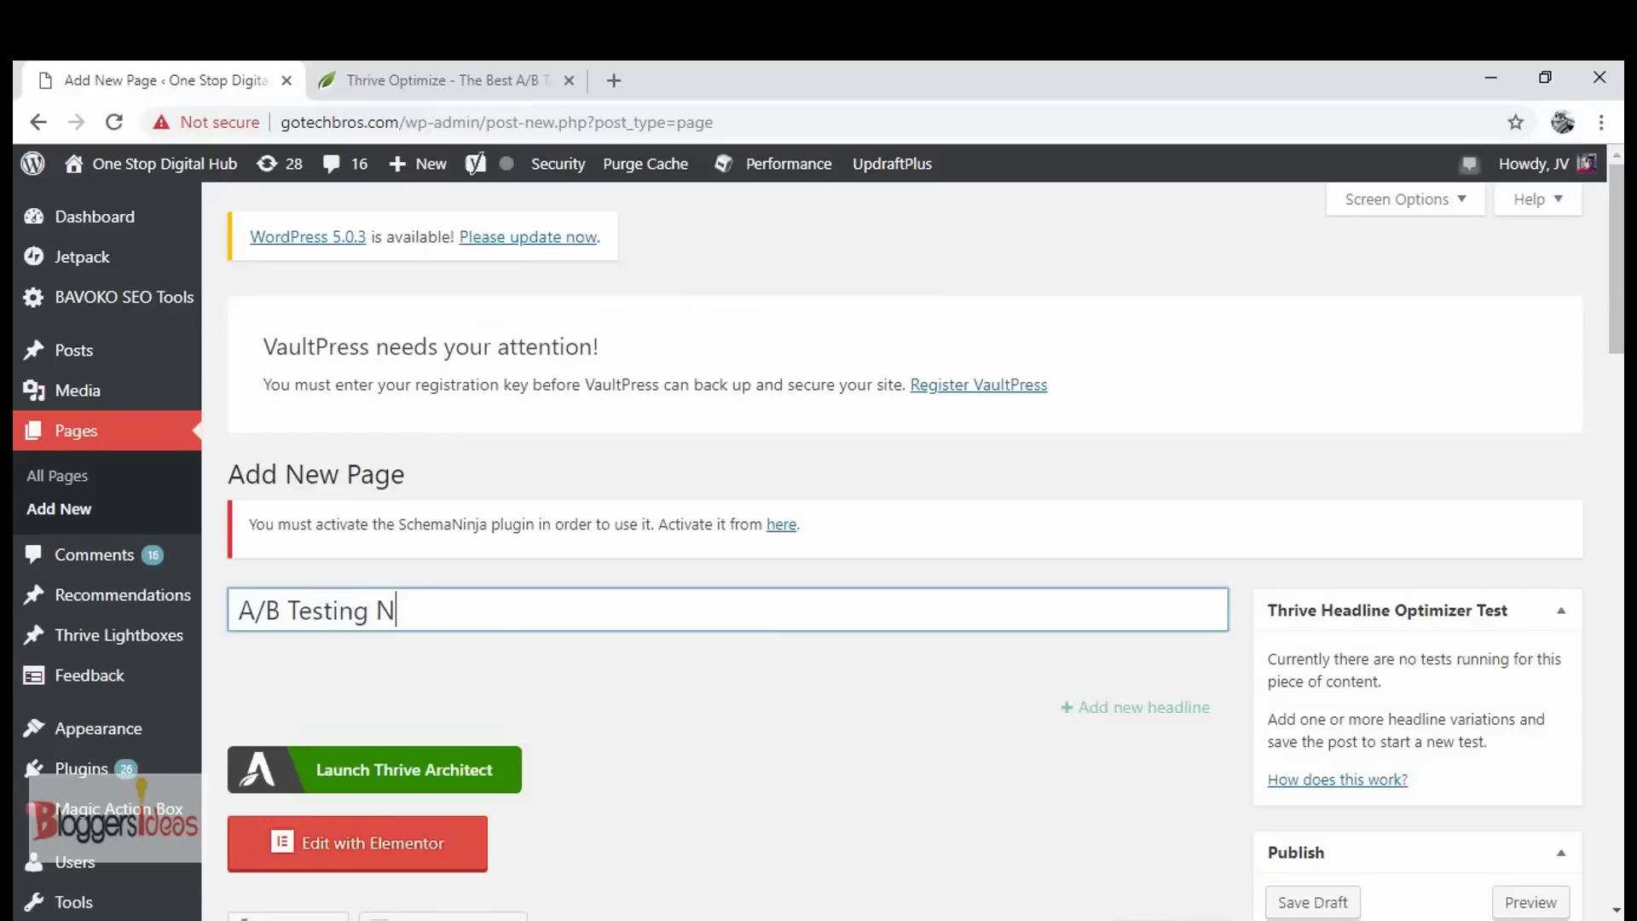
pyautogui.write('ew Page')
pyautogui.click(61, 909)
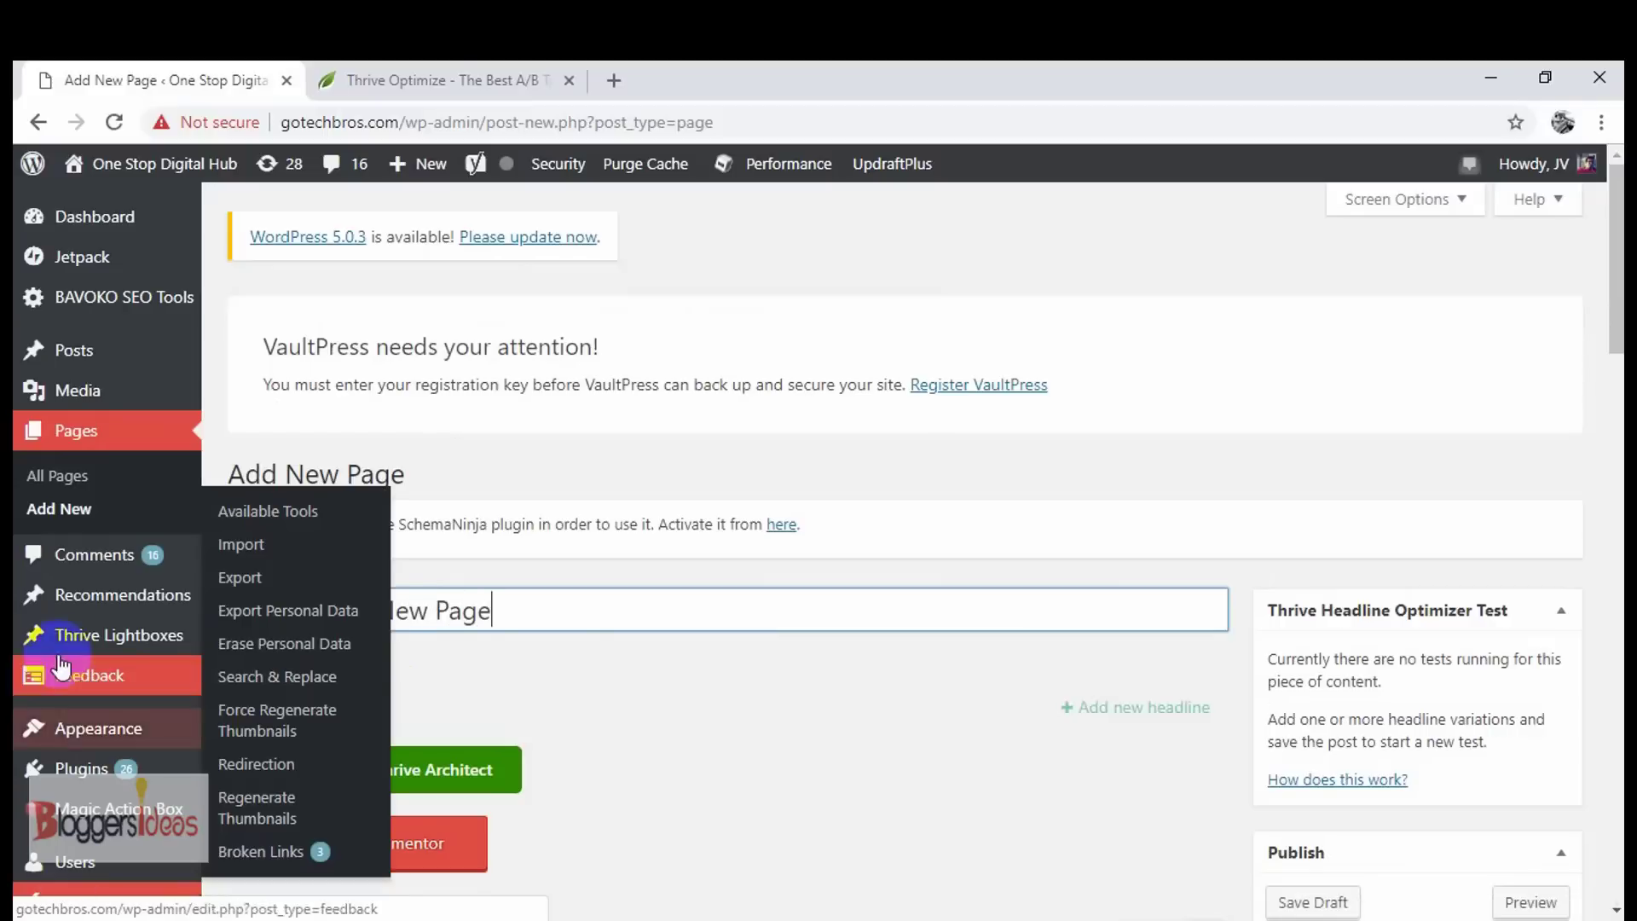
pyautogui.scroll(-3, 1290, 467)
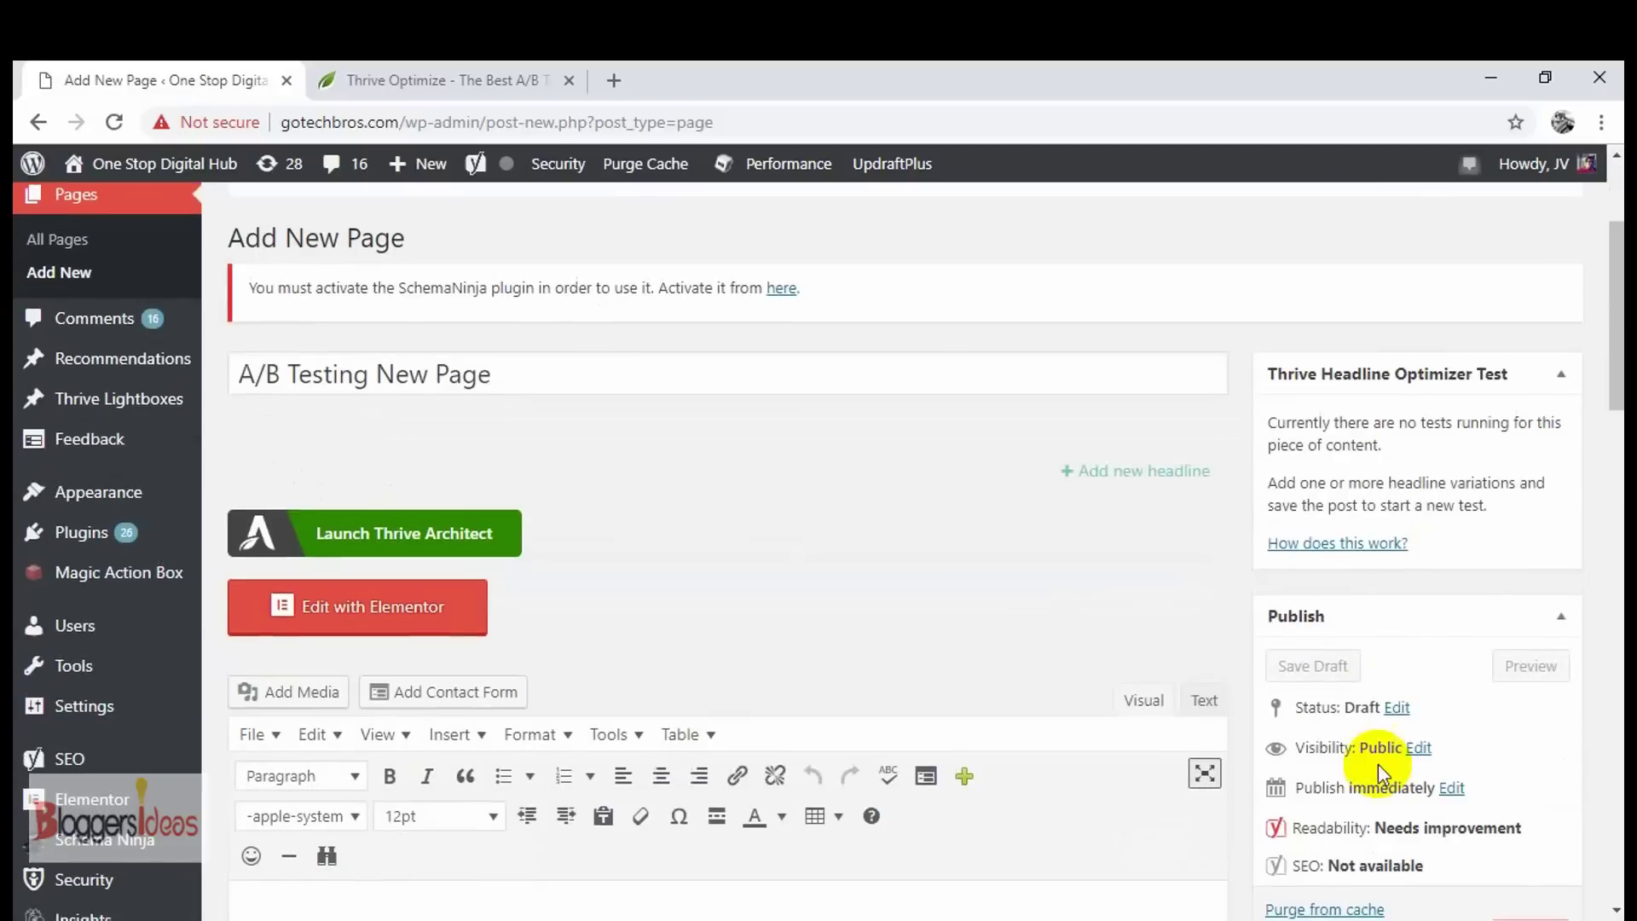
pyautogui.click(1317, 669)
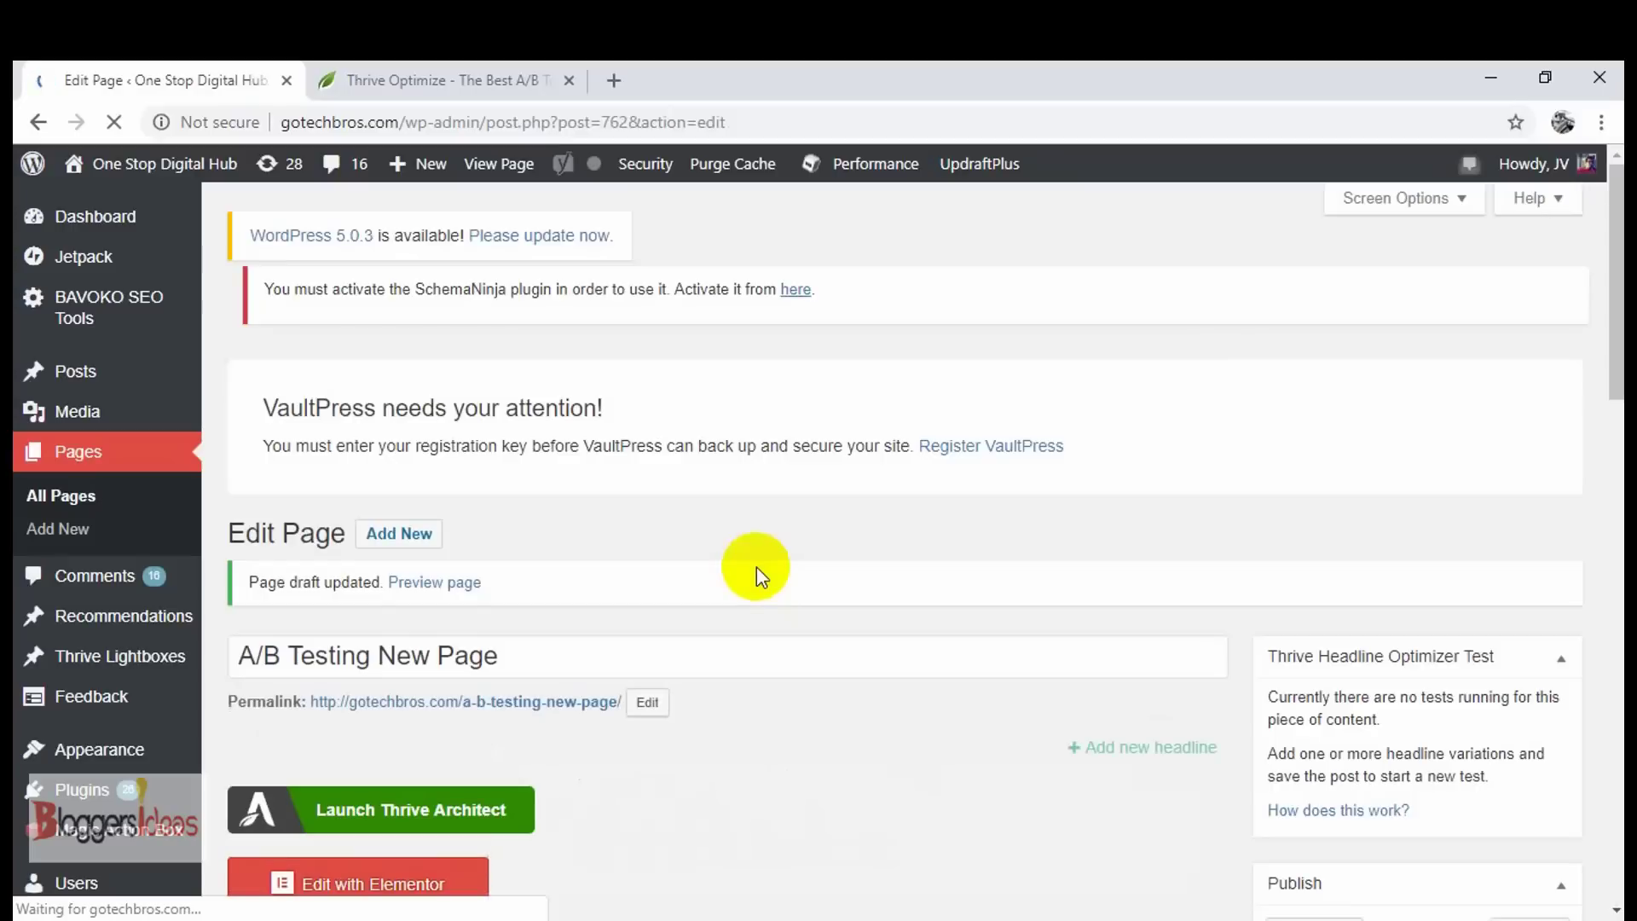
# Step: Bring up the link context menu on the sidebar's All Pages entry
pyautogui.scroll(-4, 932, 661)
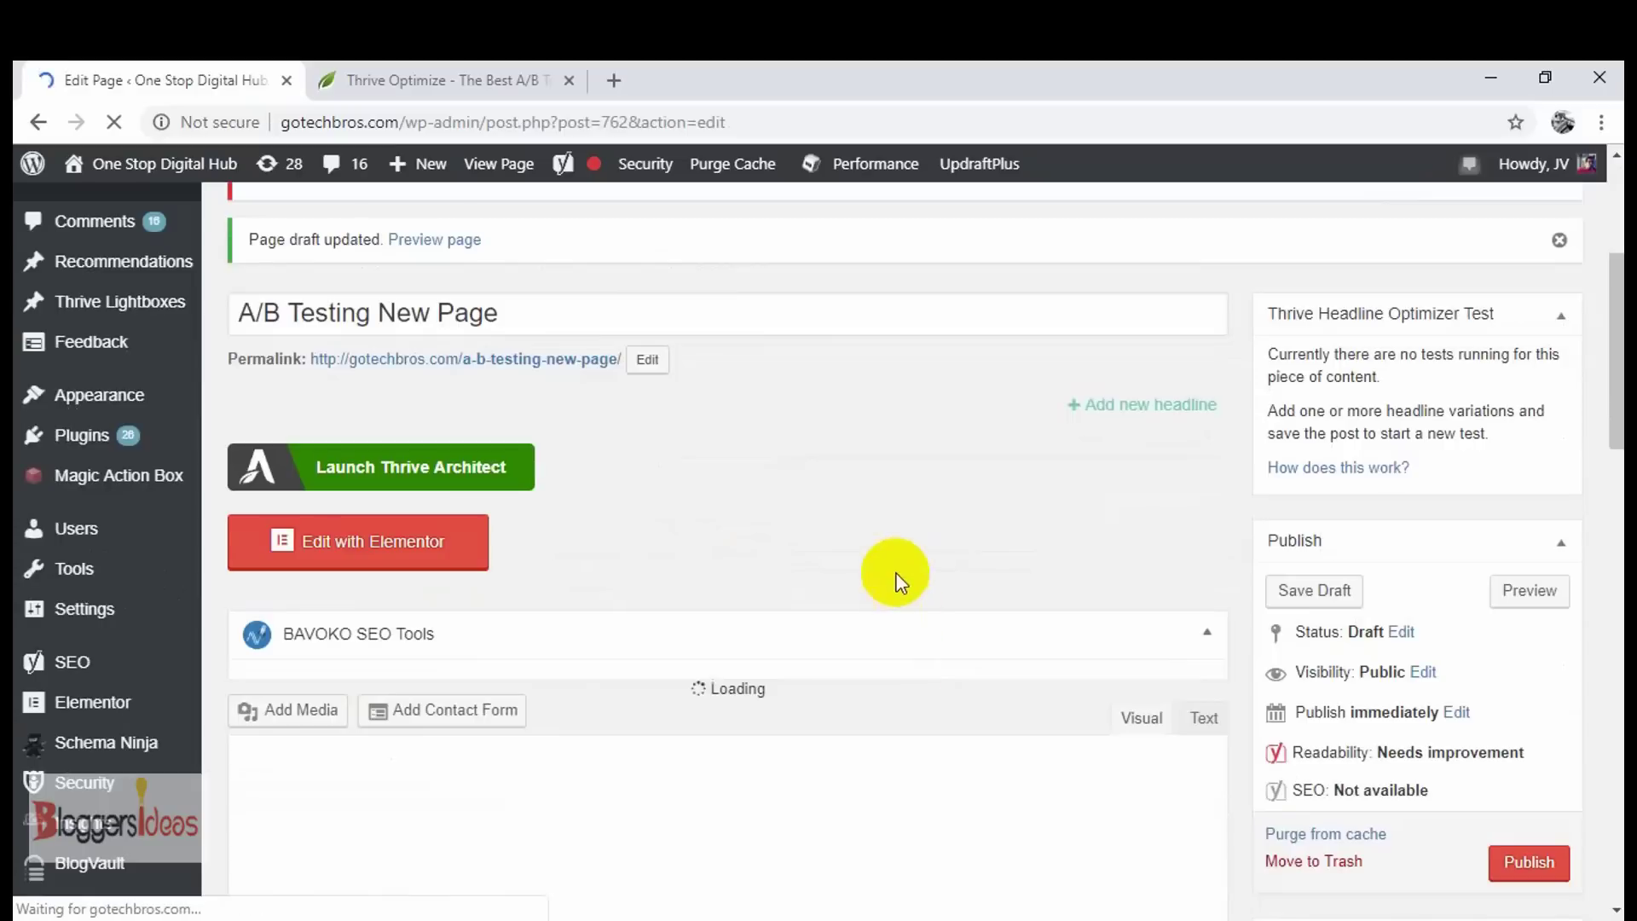
pyautogui.scroll(-1, 803, 562)
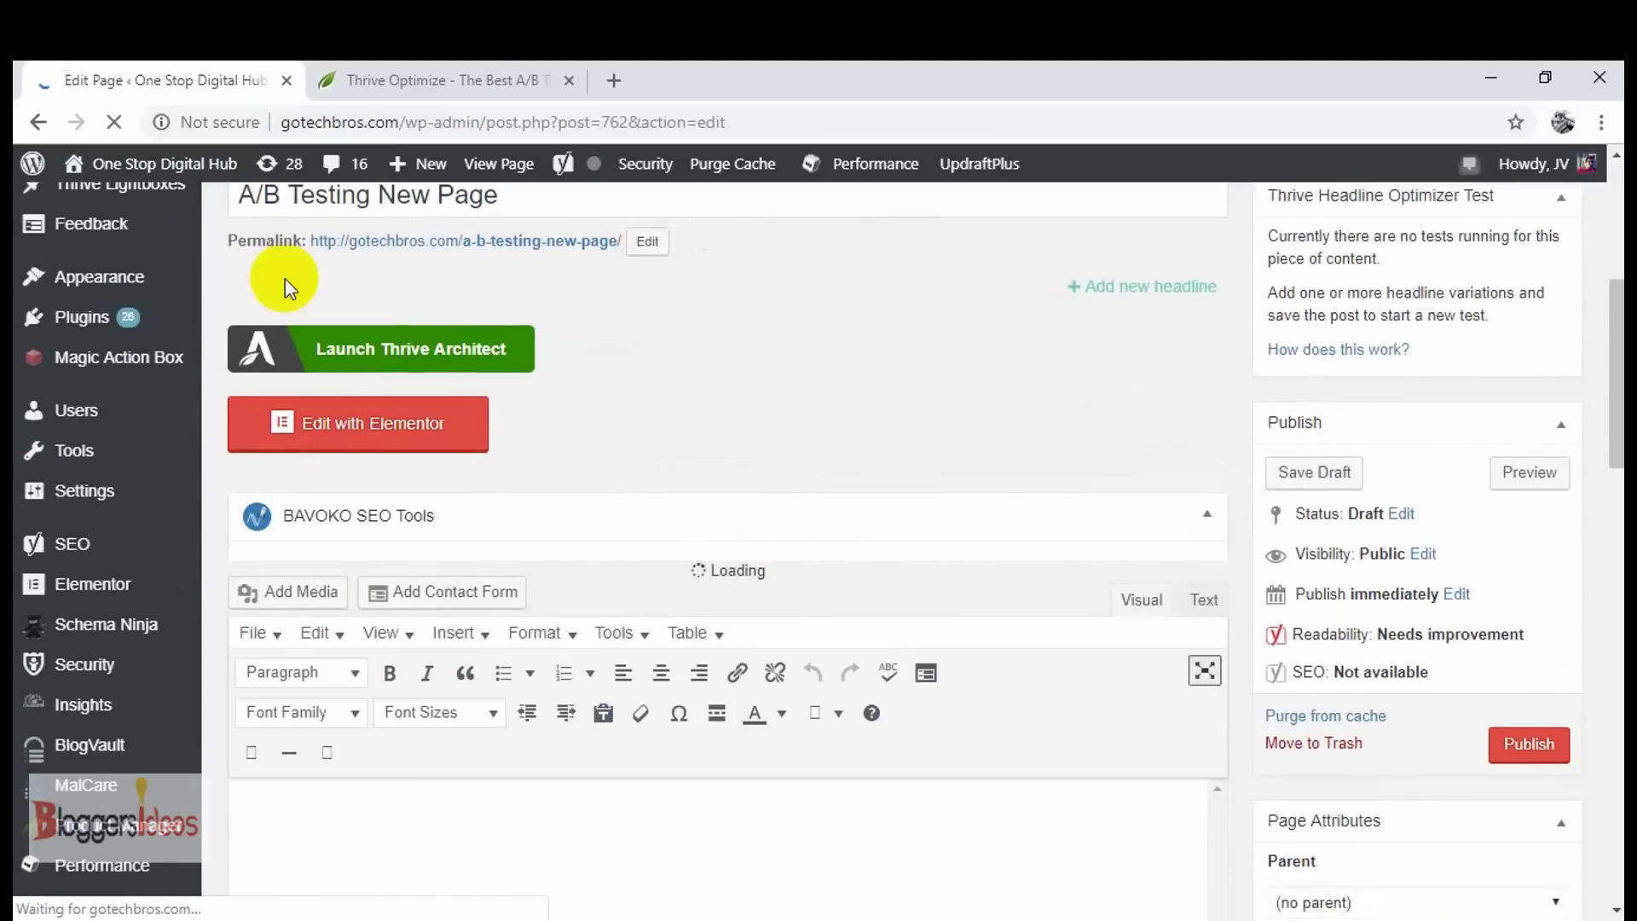
pyautogui.scroll(3, 80, 358)
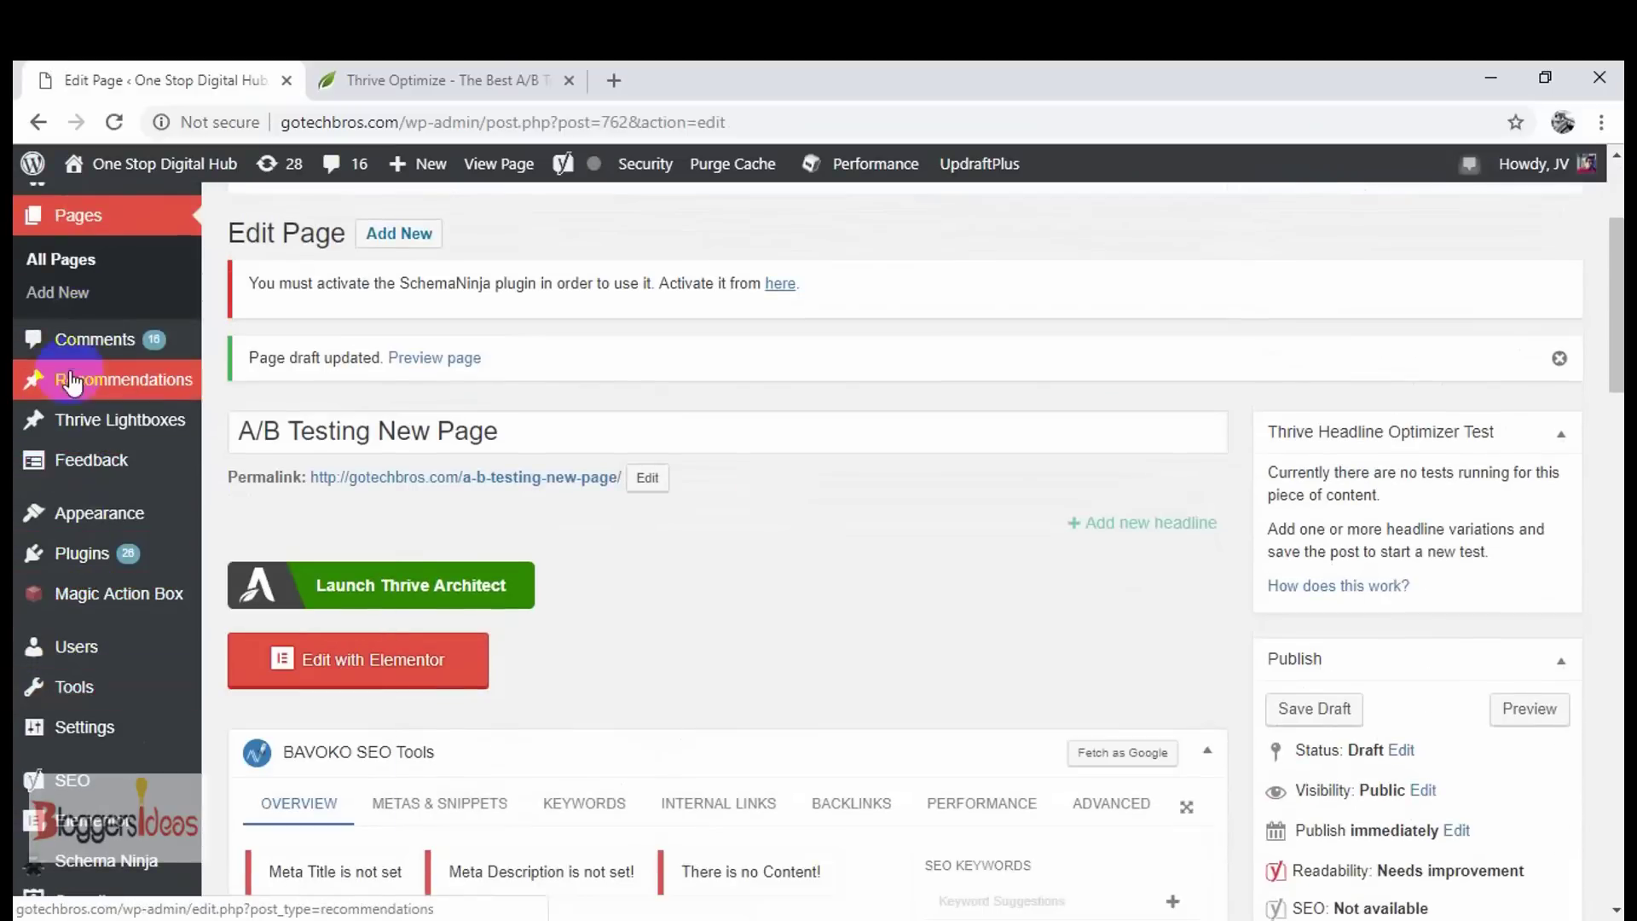
pyautogui.scroll(2, 98, 376)
pyautogui.rightClick(96, 384)
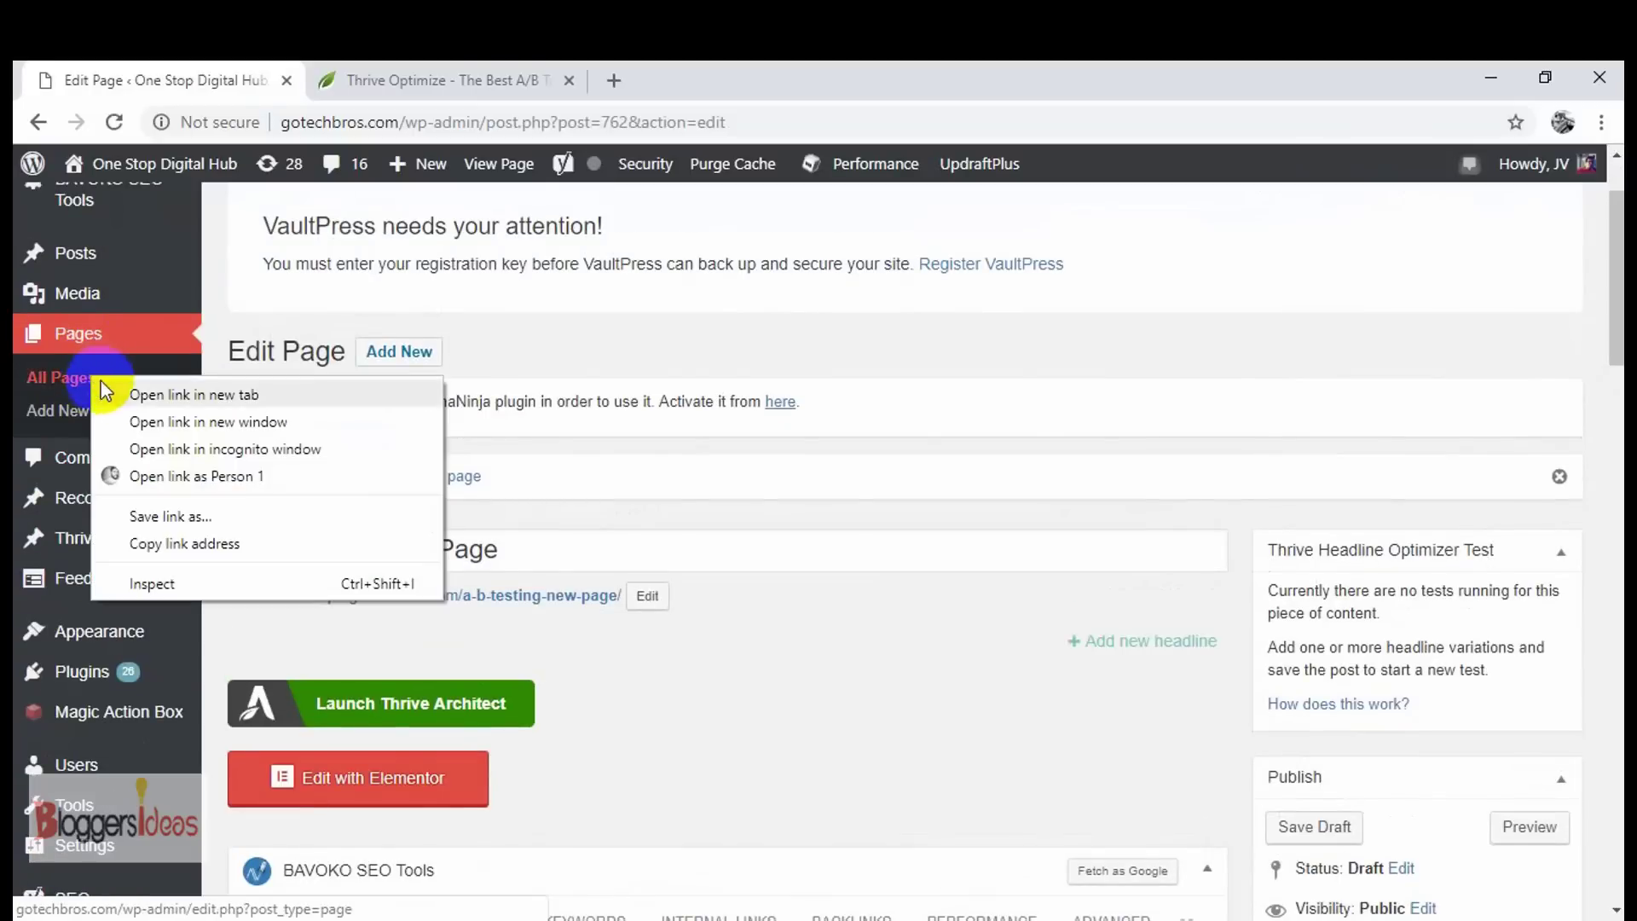
# Step: Open the All Pages list in a new browser tab and switch to it
pyautogui.click(126, 396)
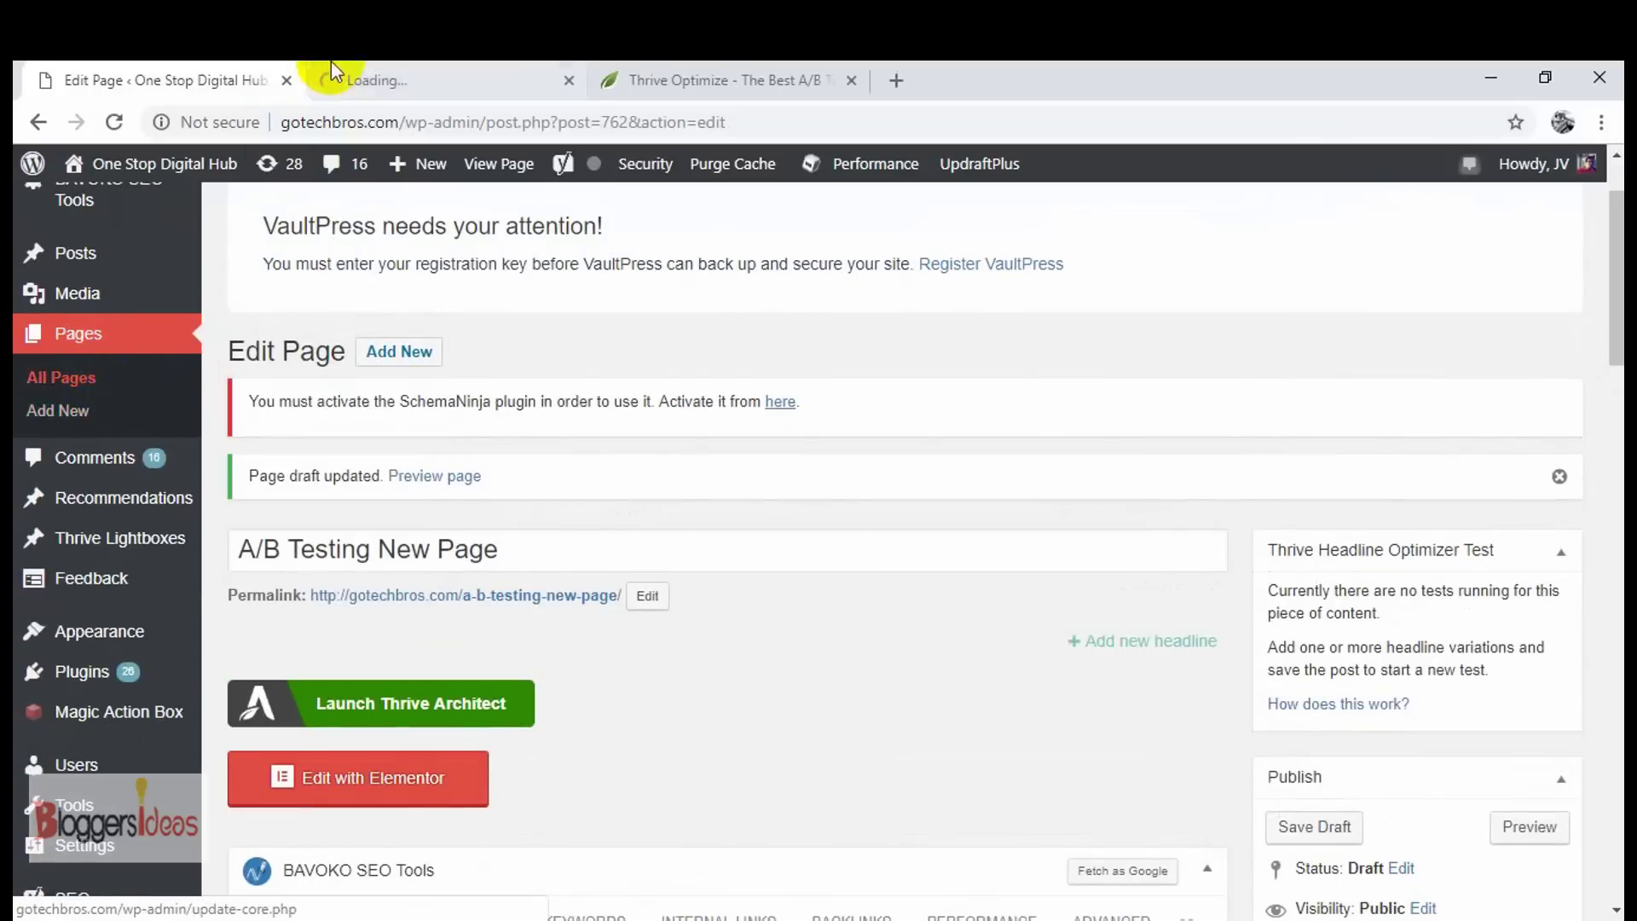
pyautogui.click(390, 62)
pyautogui.hotkey('ctrl', 'shift', 'Tab')
pyautogui.click(454, 68)
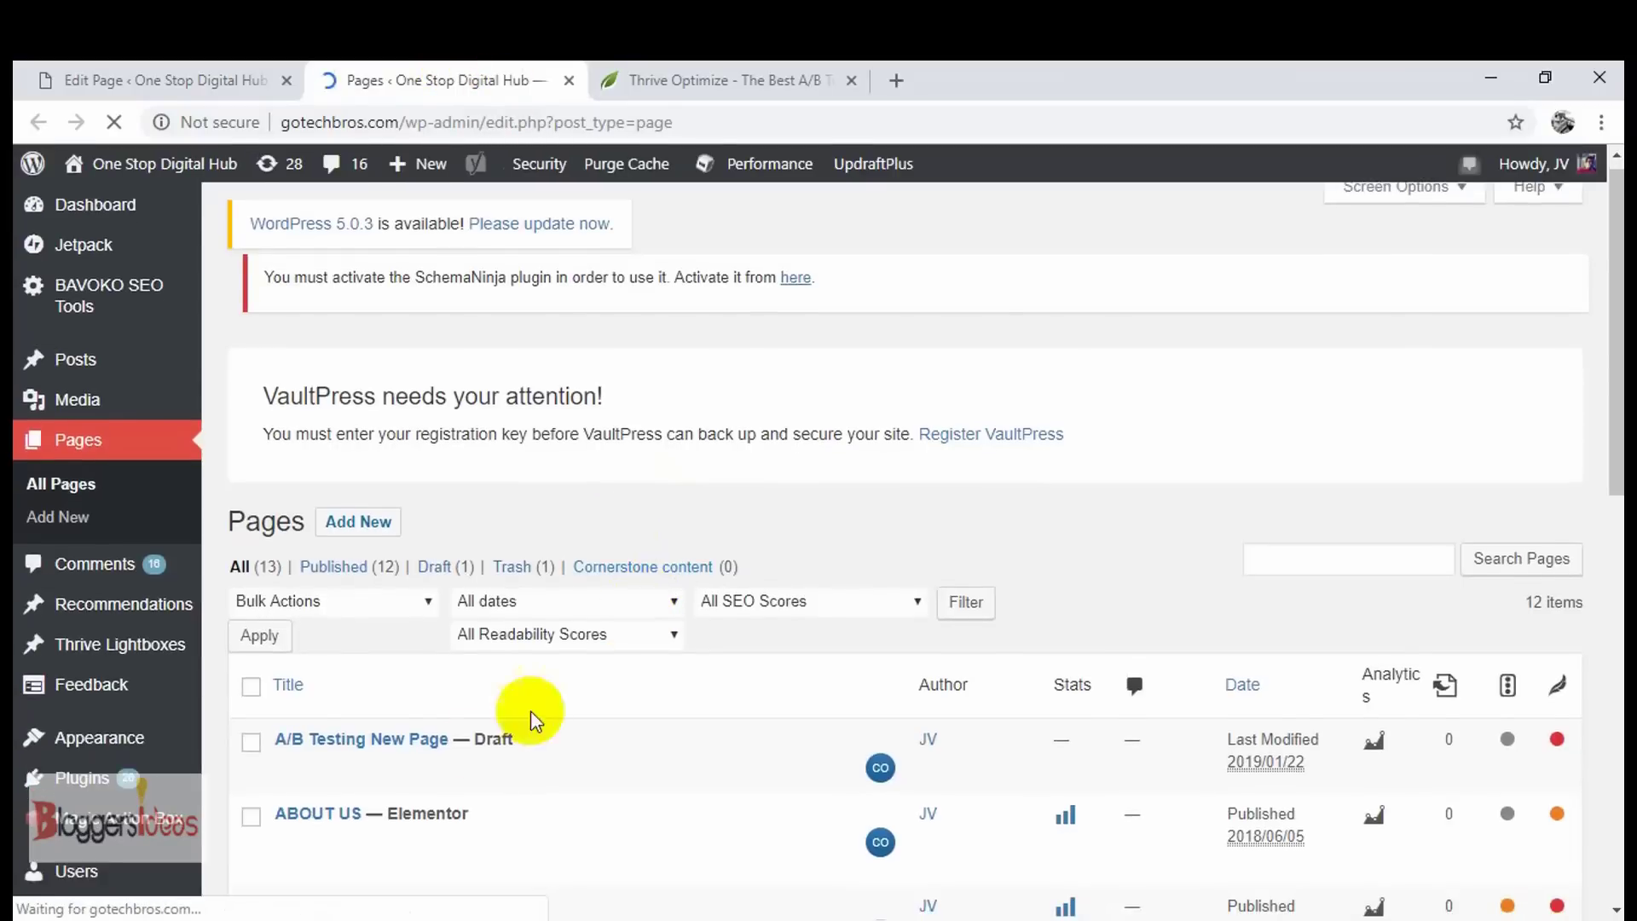
# Step: Open 'A/B Testing New Page' with Thrive Architect from the pages list
pyautogui.scroll(-3, 469, 725)
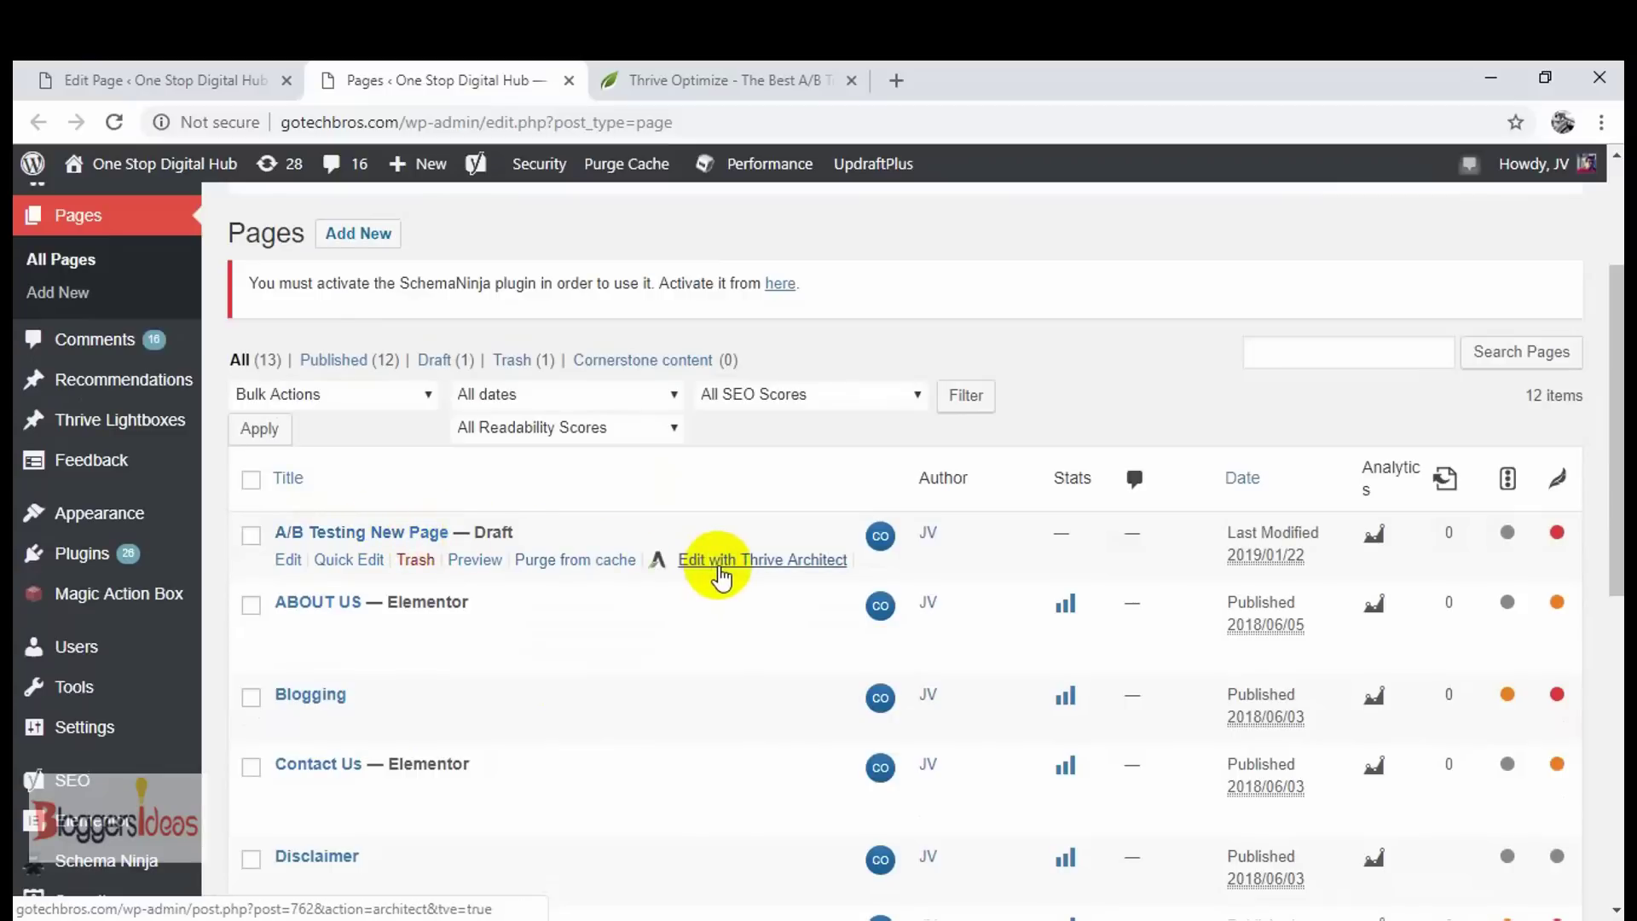
pyautogui.click(721, 563)
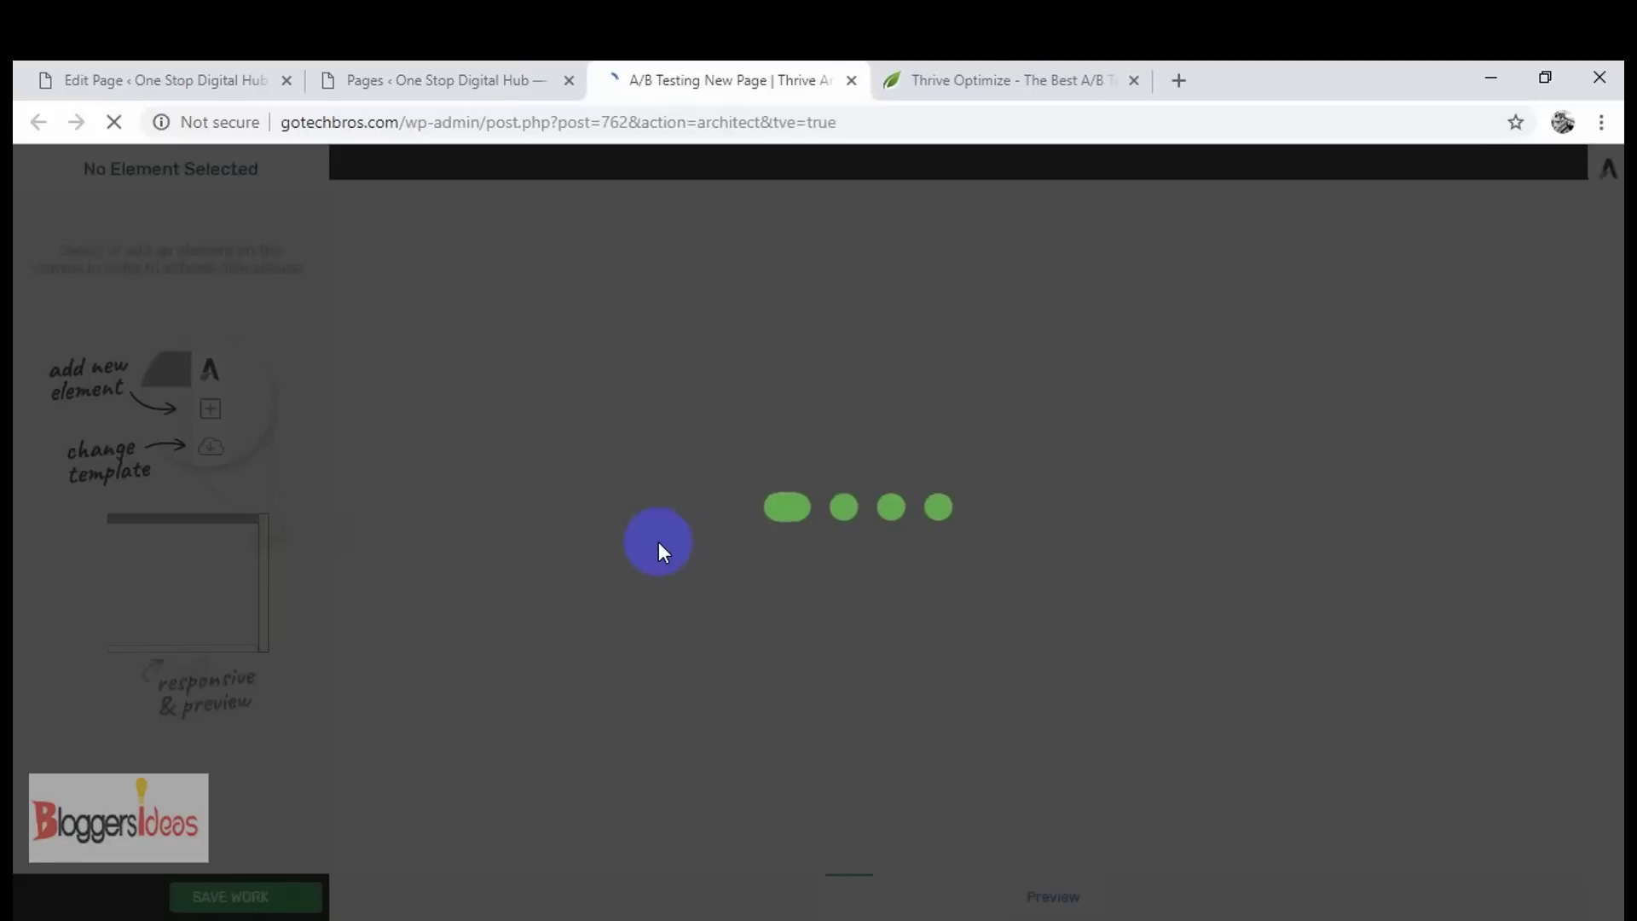
pyautogui.click(443, 75)
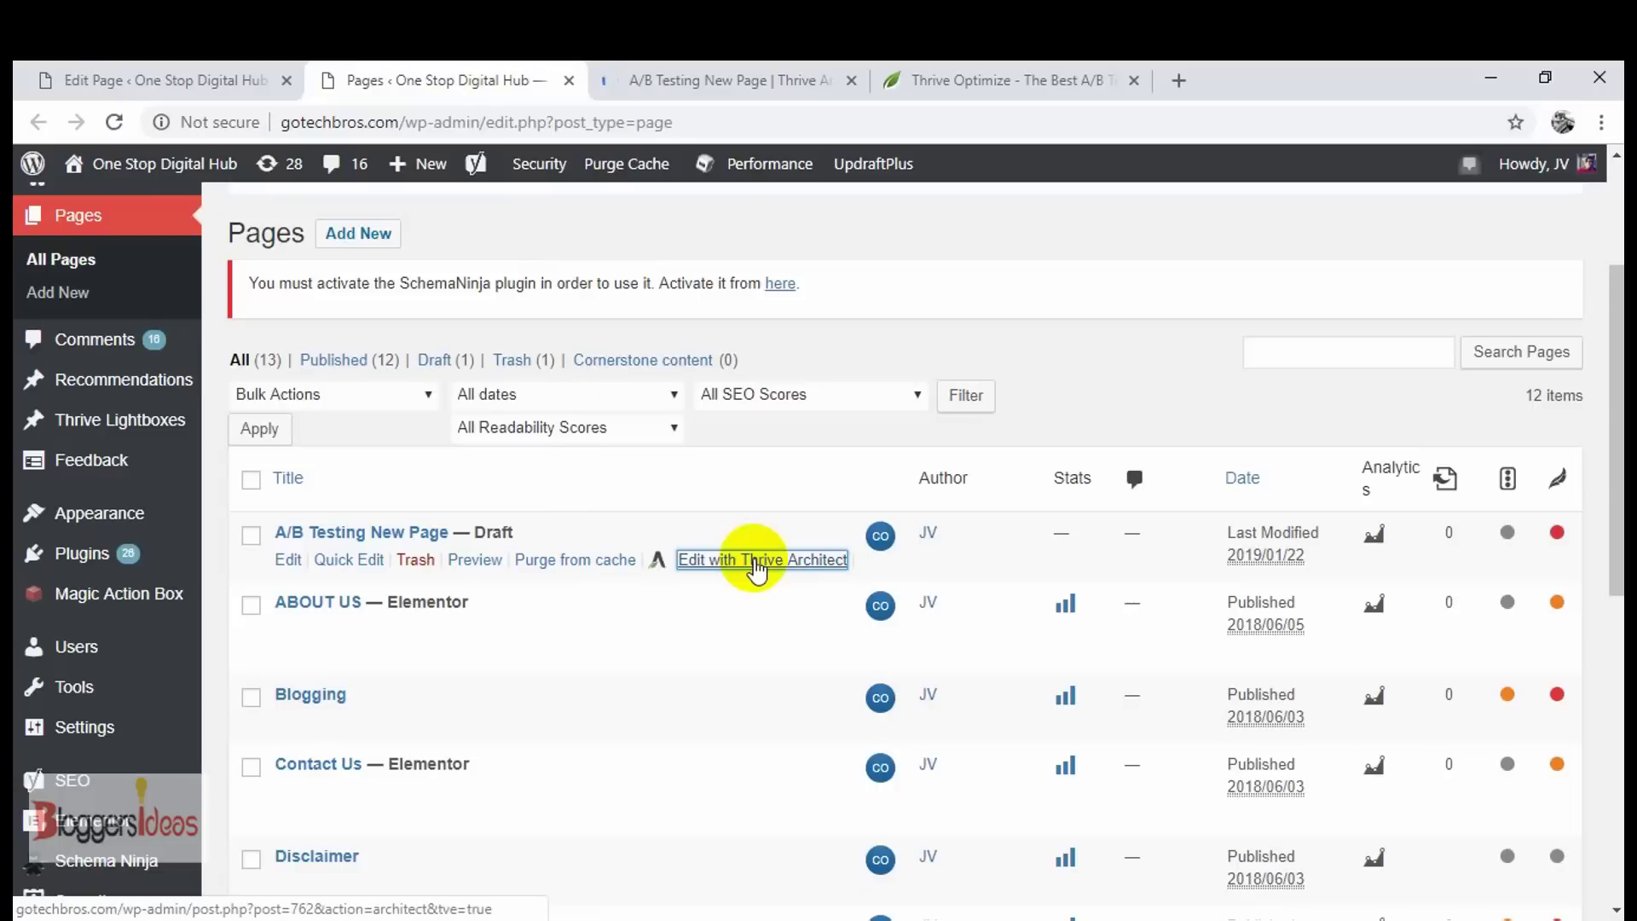
pyautogui.click(756, 566)
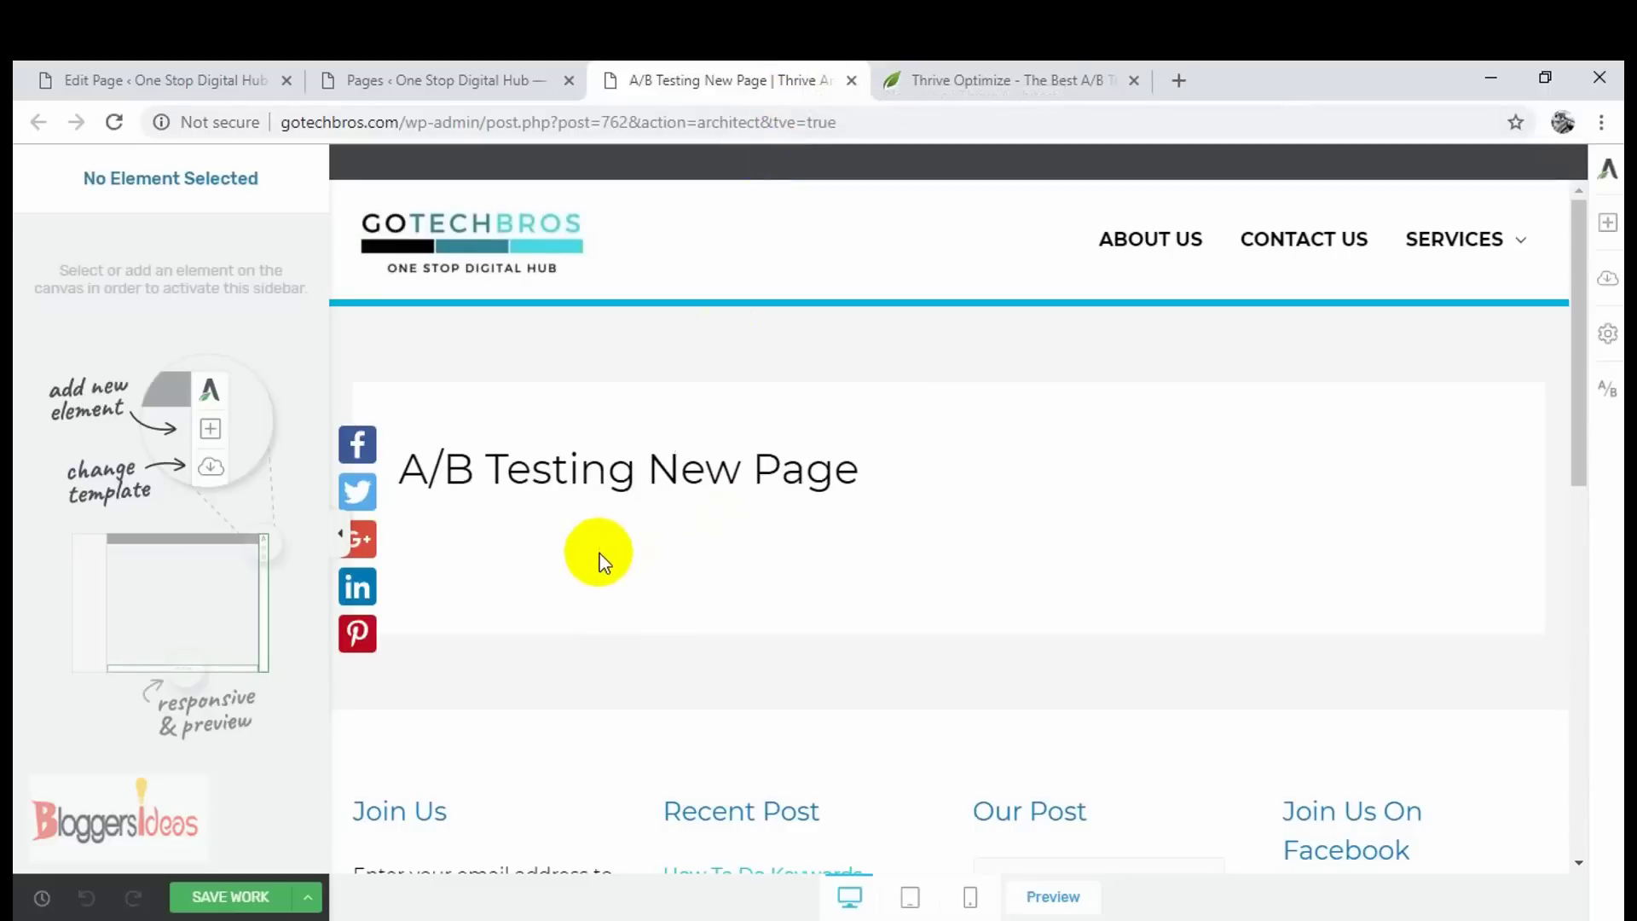
# Step: Start a new A/B test for this page from Thrive Architect's right sidebar
pyautogui.scroll(-3, 600, 563)
pyautogui.scroll(3, 658, 299)
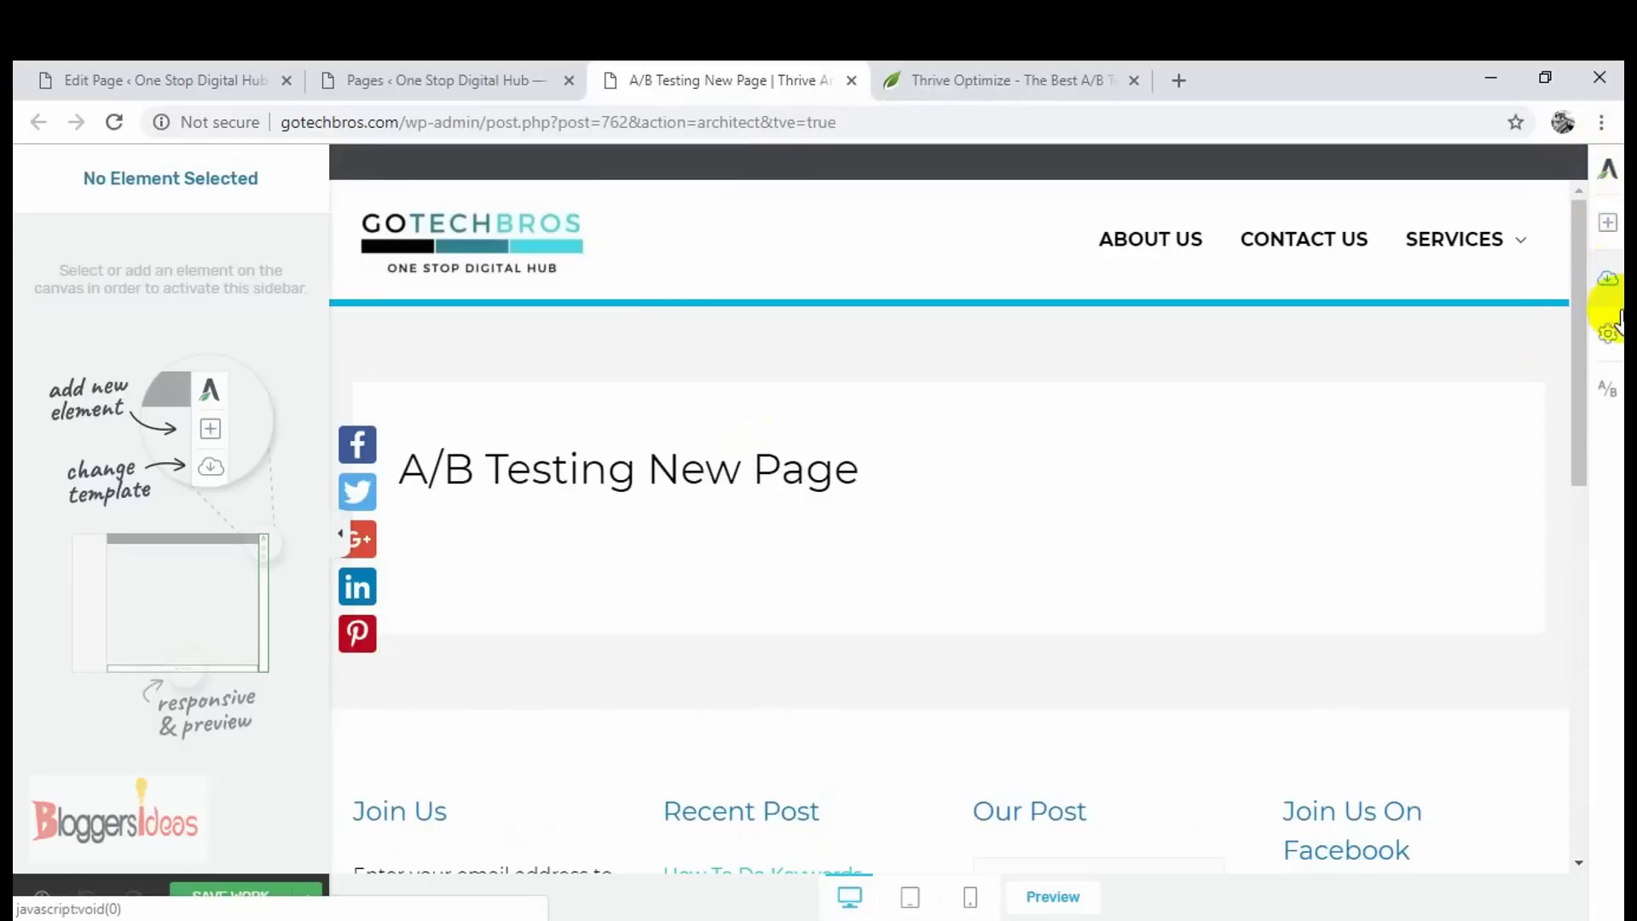
pyautogui.click(1606, 392)
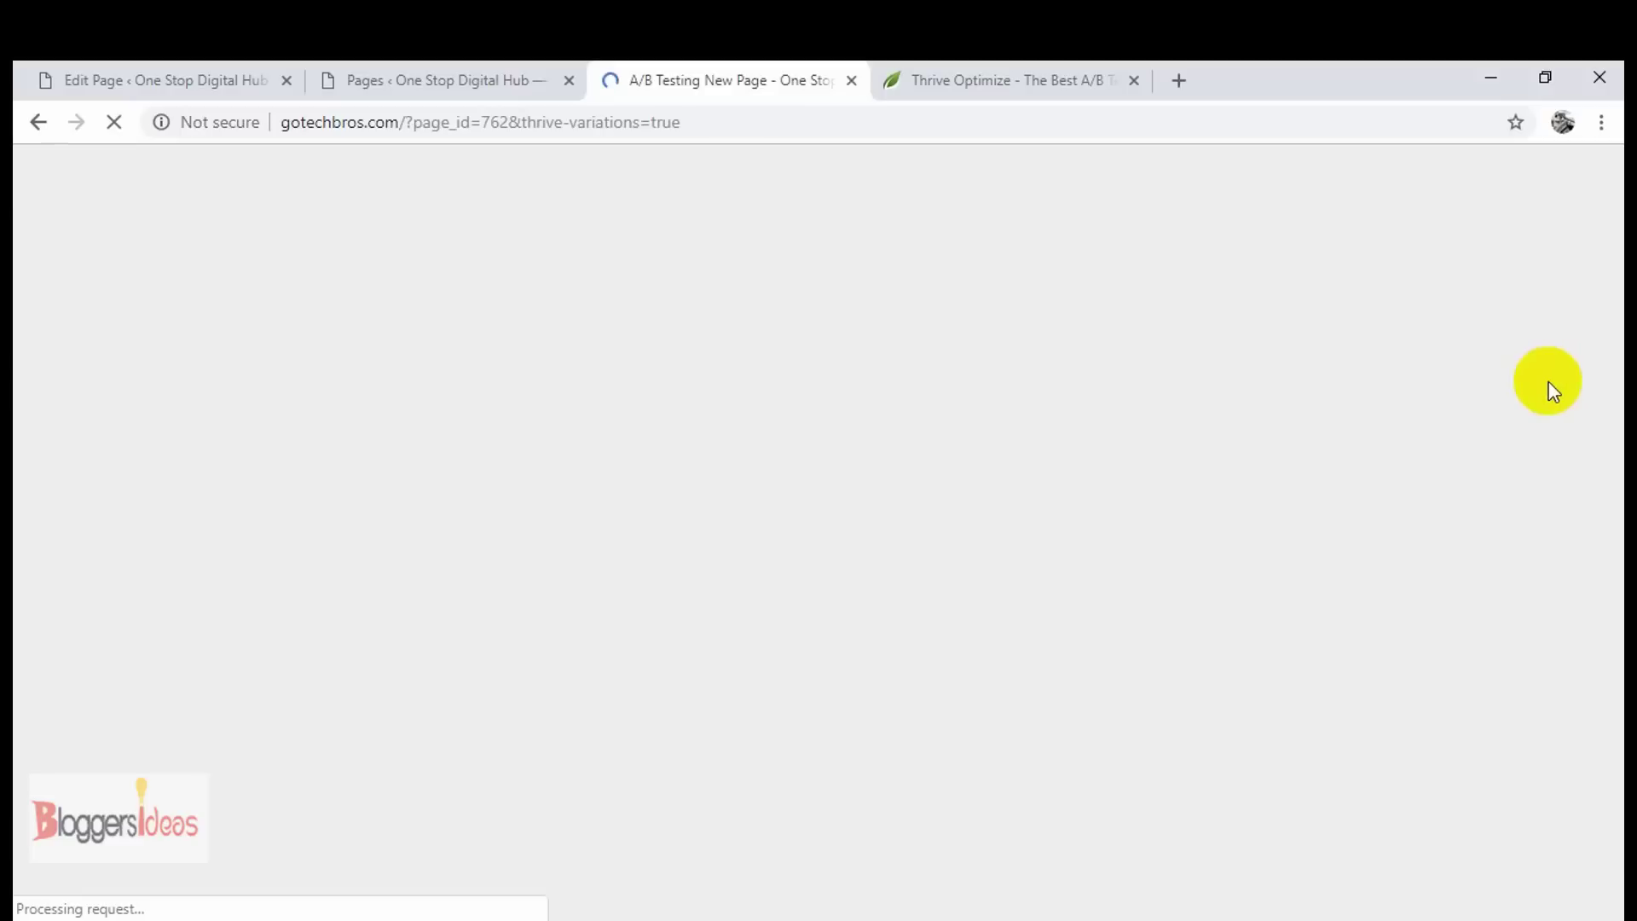
# Step: Edit the Control variation, currently receiving all of the test's traffic
pyautogui.scroll(-1, 691, 521)
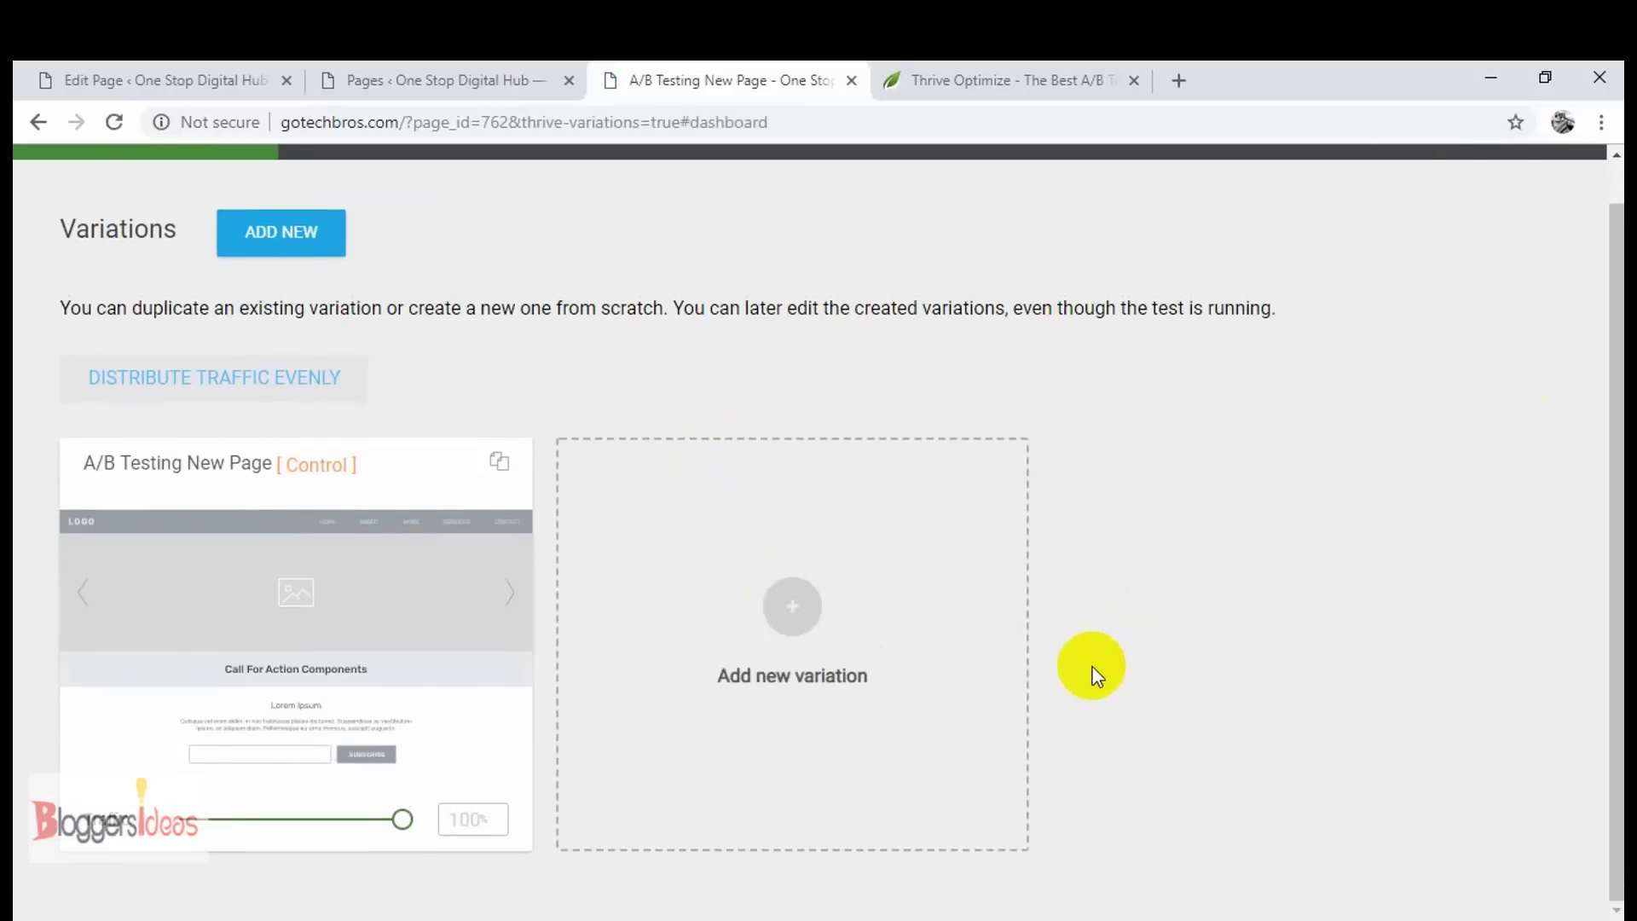
pyautogui.scroll(1, 1092, 674)
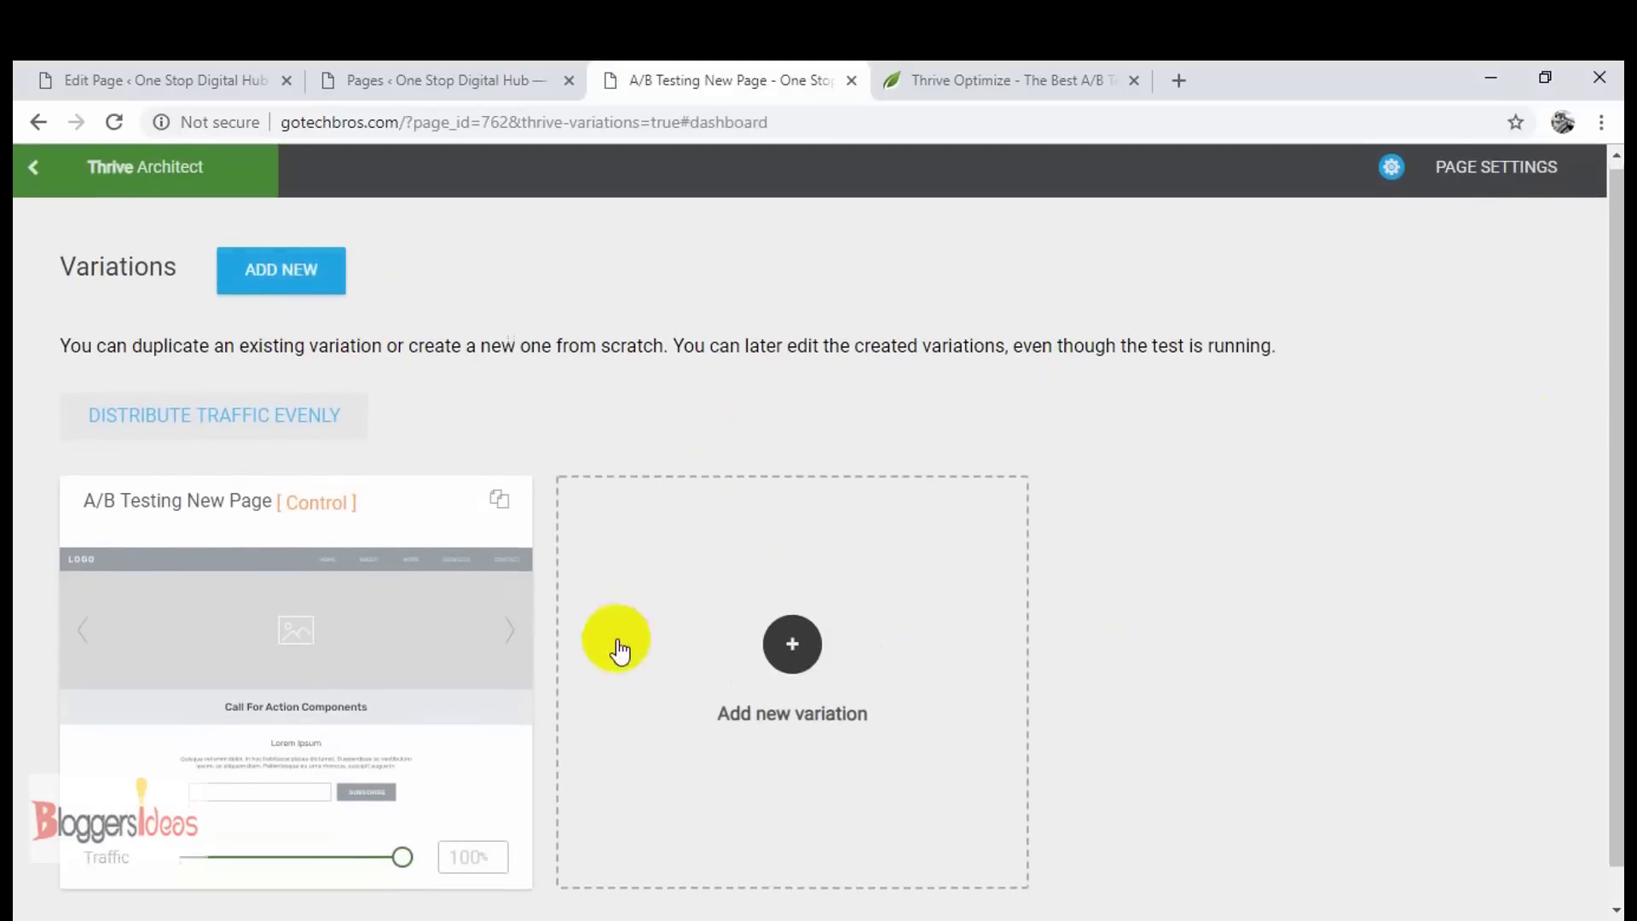
pyautogui.scroll(-1, 469, 640)
pyautogui.moveTo(329, 628)
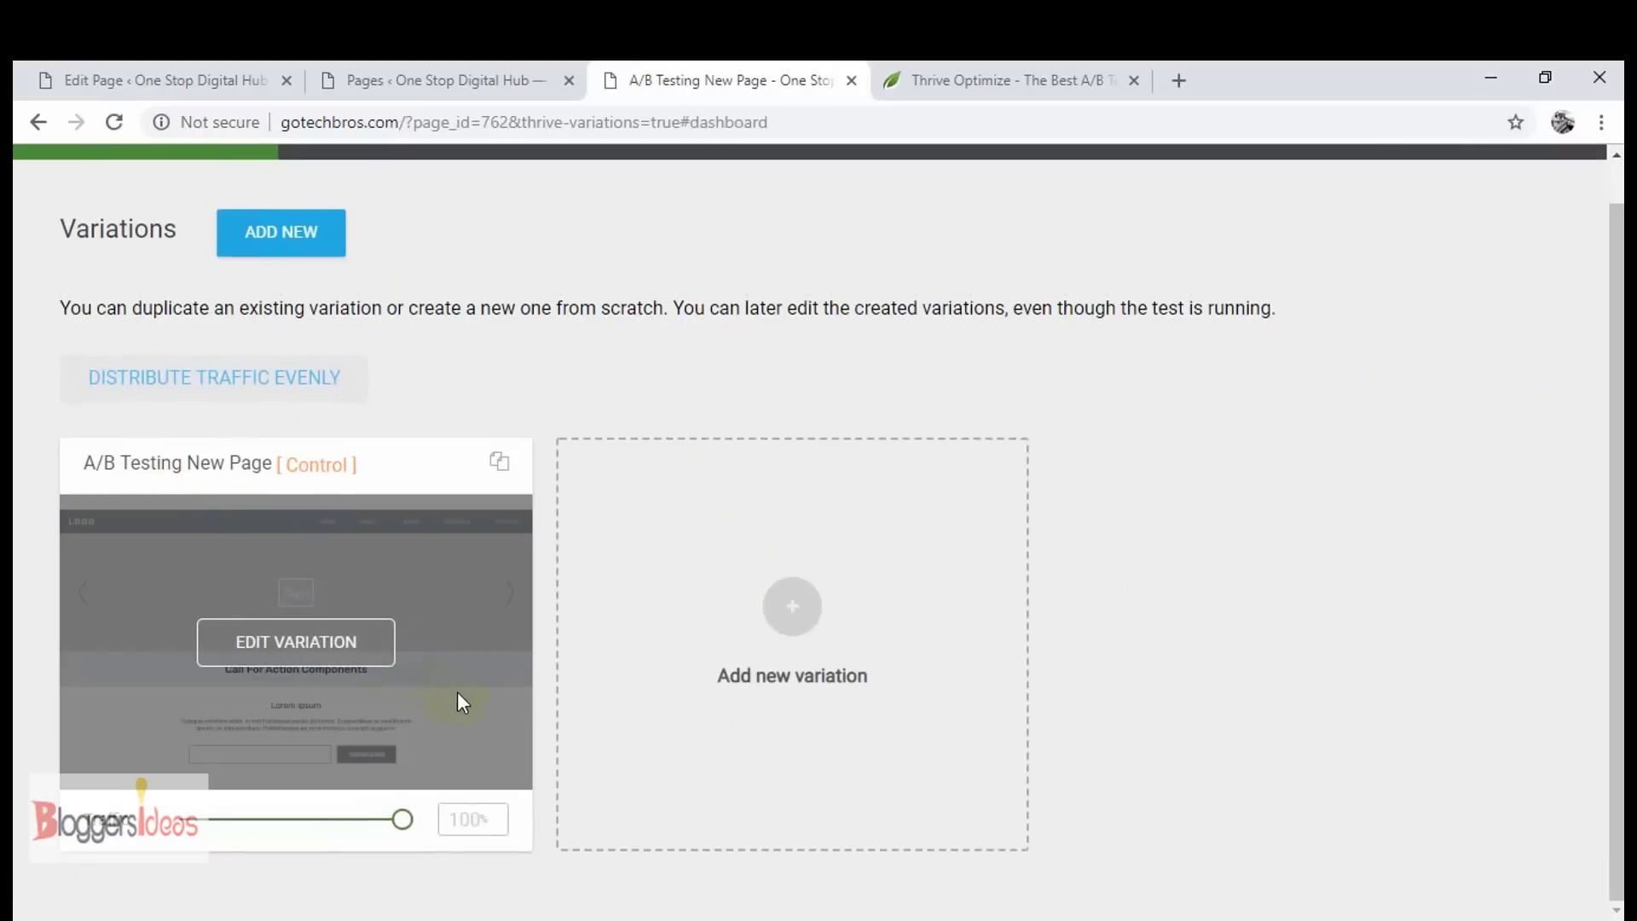
pyautogui.click(321, 656)
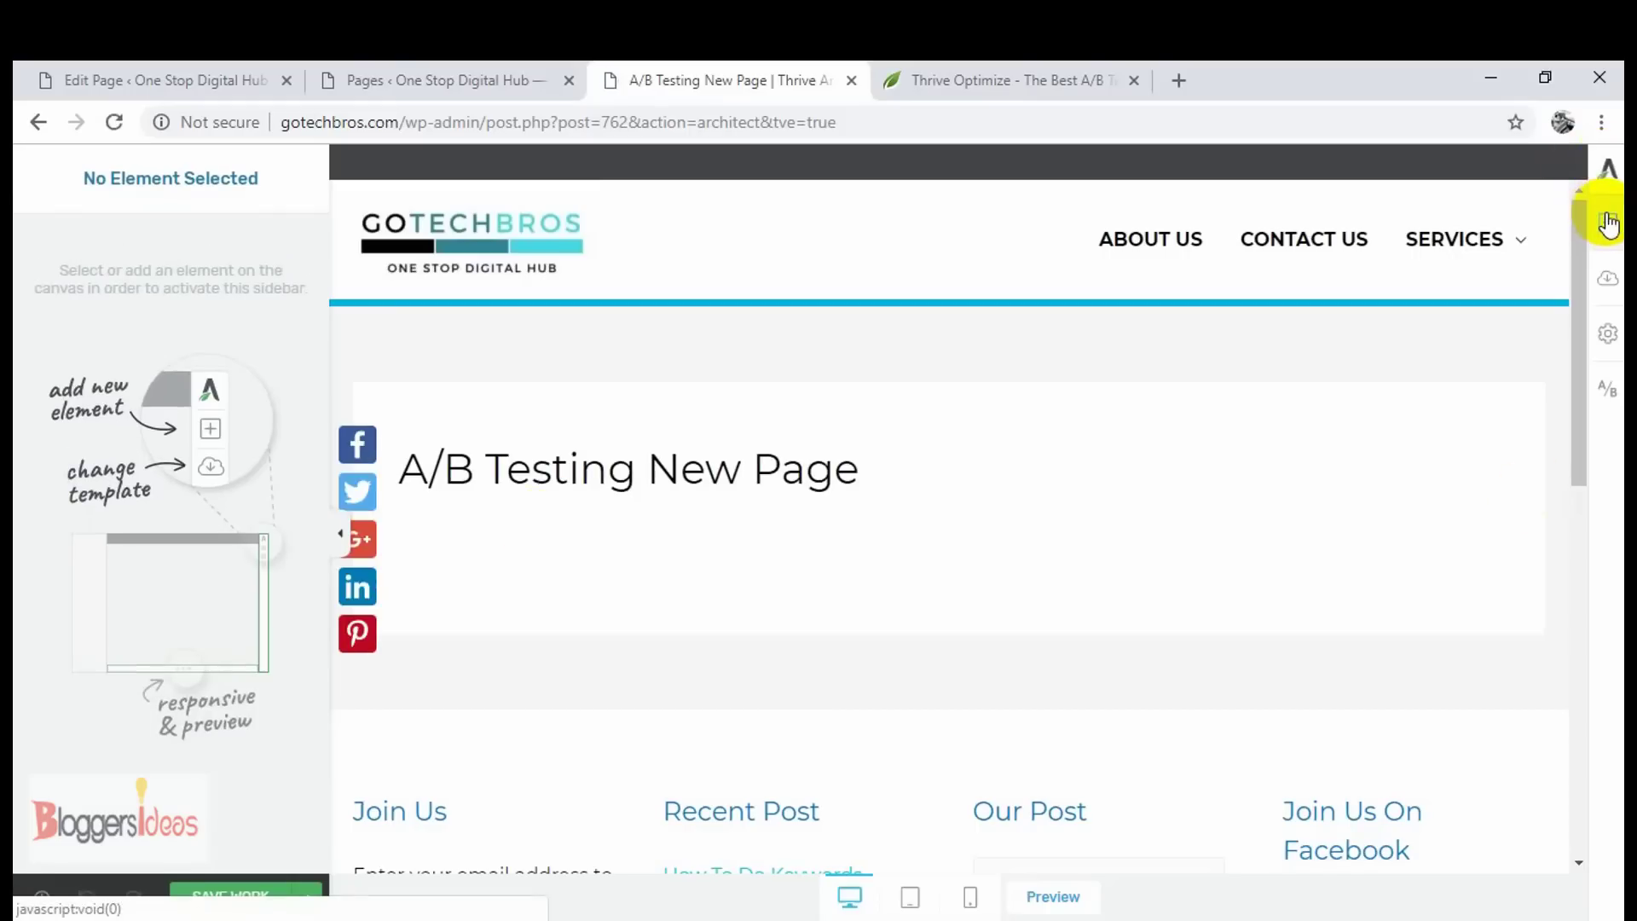
# Step: Apply the NotPS Lead Generation template to the control, headed 'Sign Up to Get Your Copy of the Resource Guide'
pyautogui.click(1608, 224)
pyautogui.scroll(-3, 1433, 367)
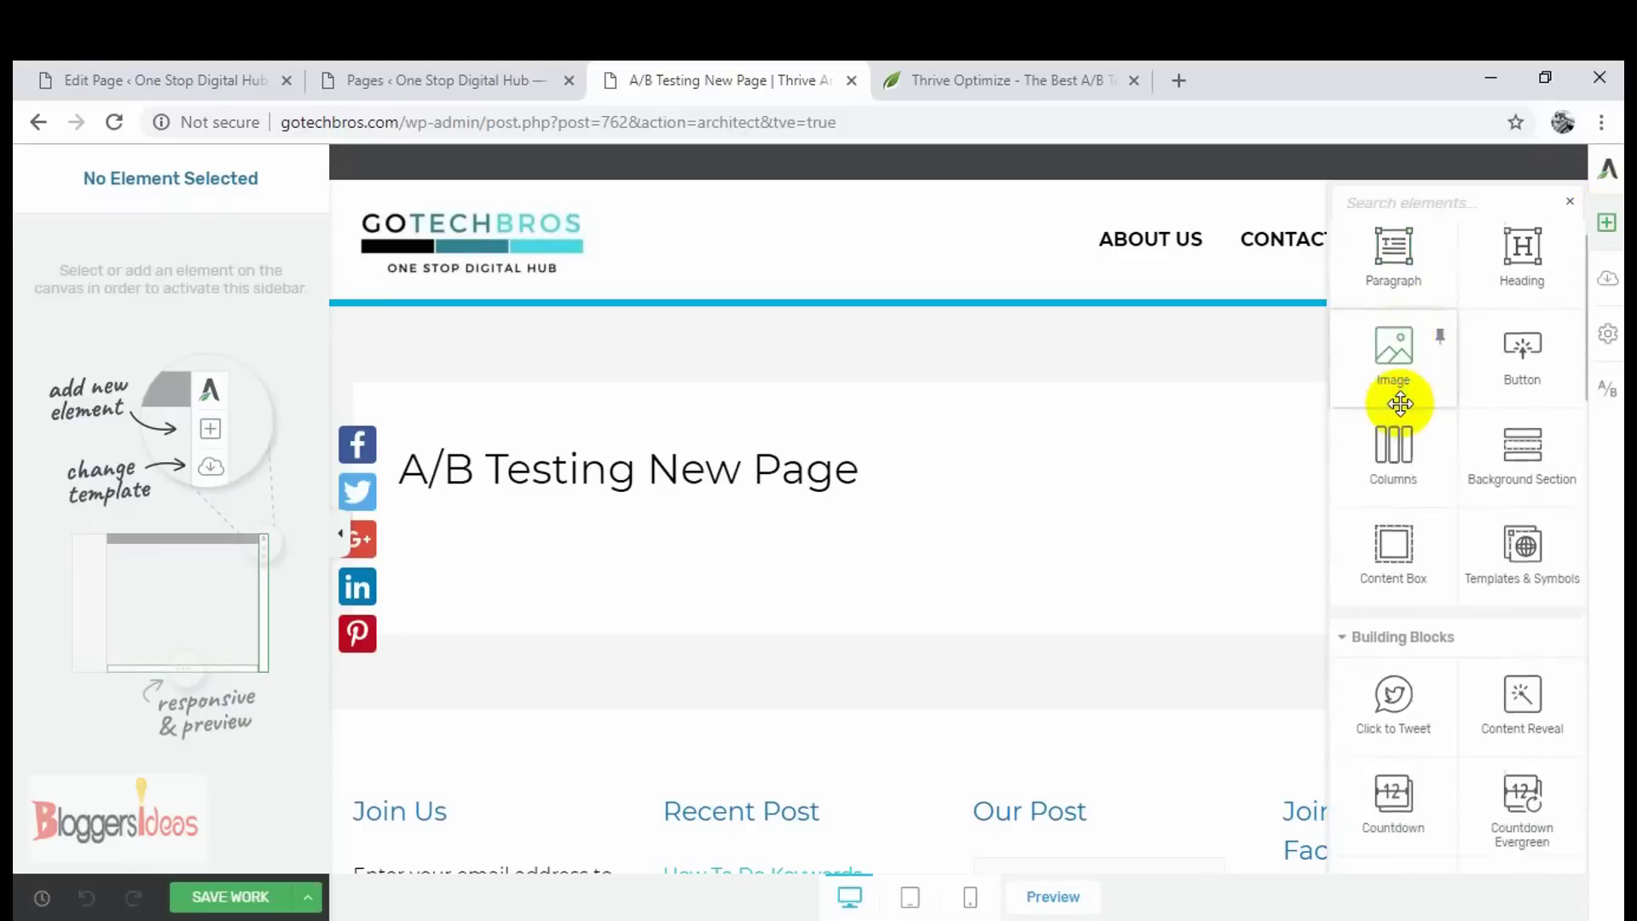
pyautogui.scroll(-2, 1521, 395)
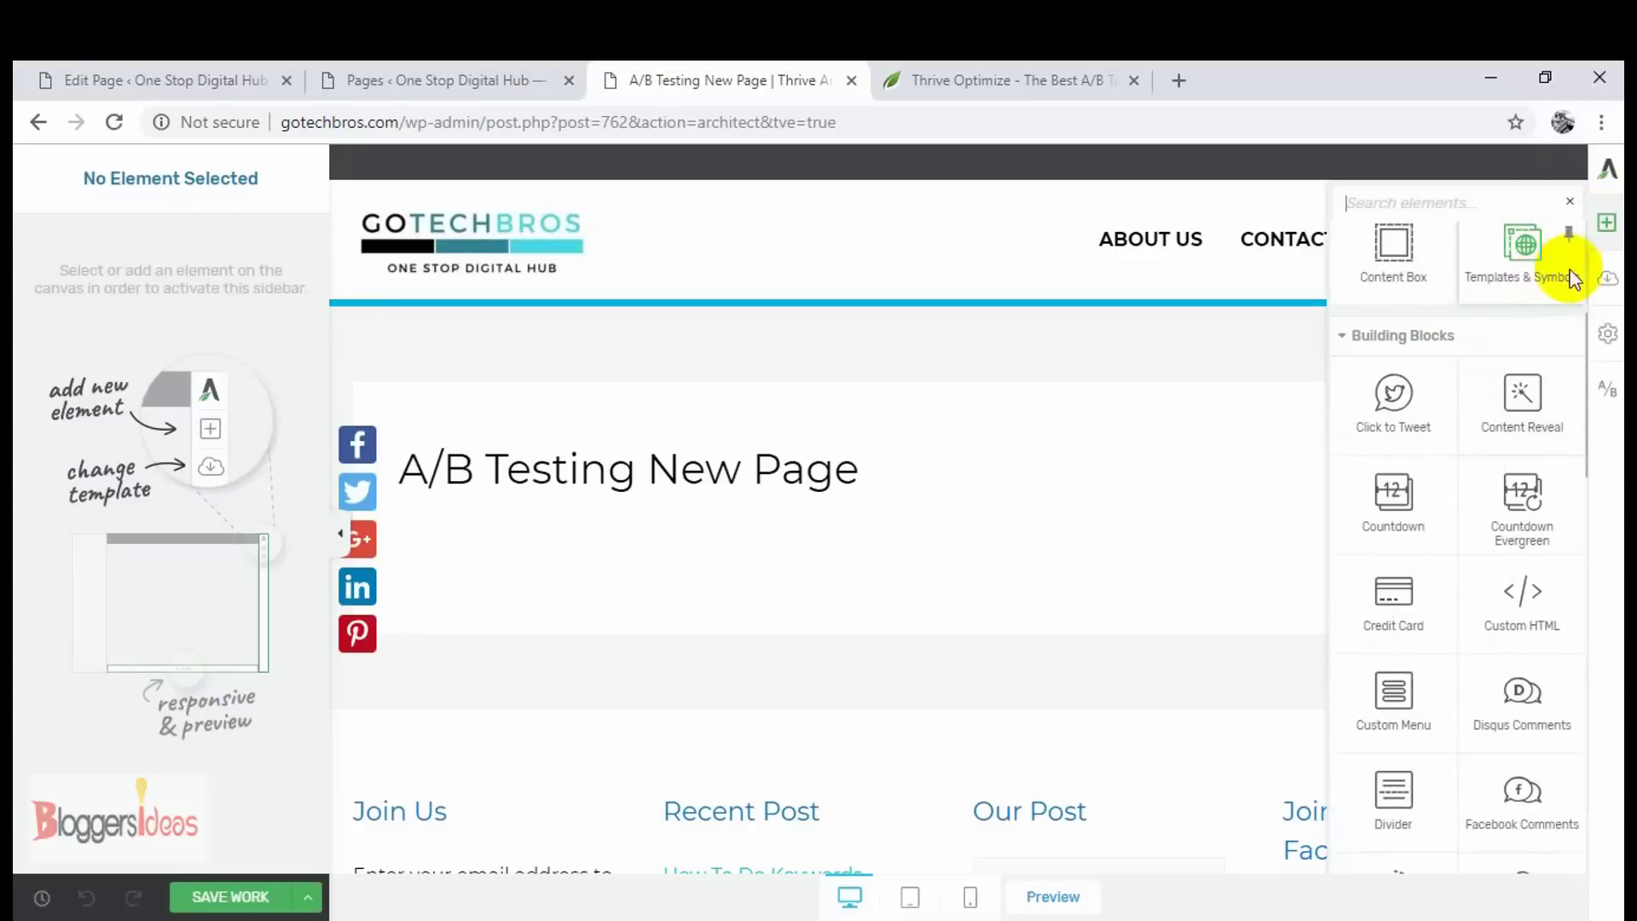
pyautogui.click(1608, 281)
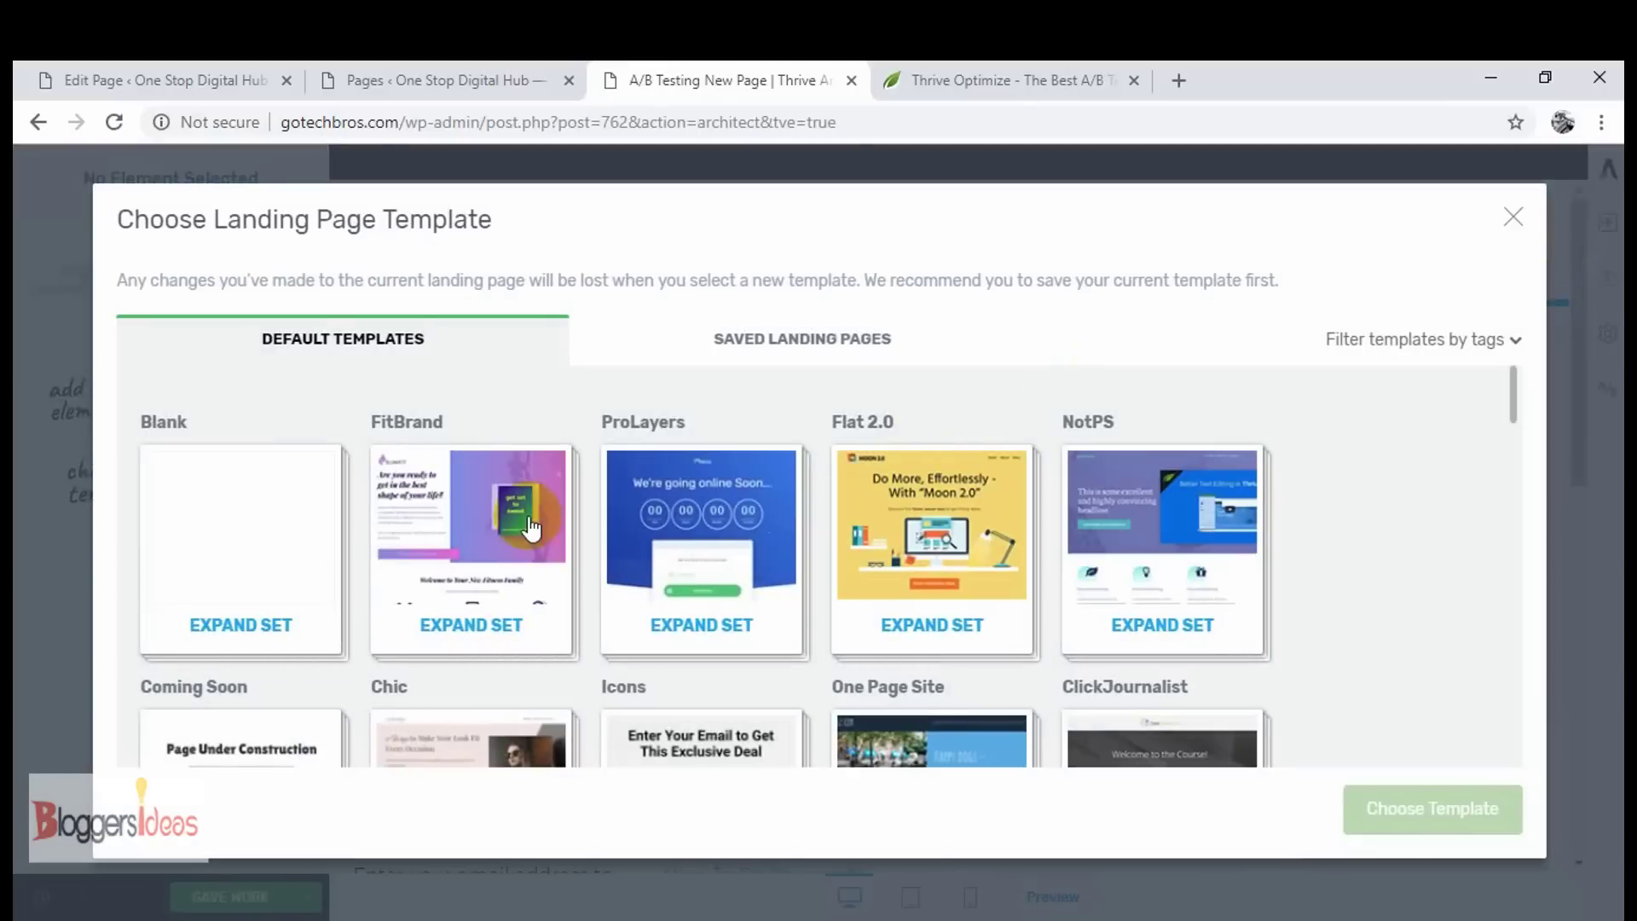
pyautogui.scroll(-2, 1027, 566)
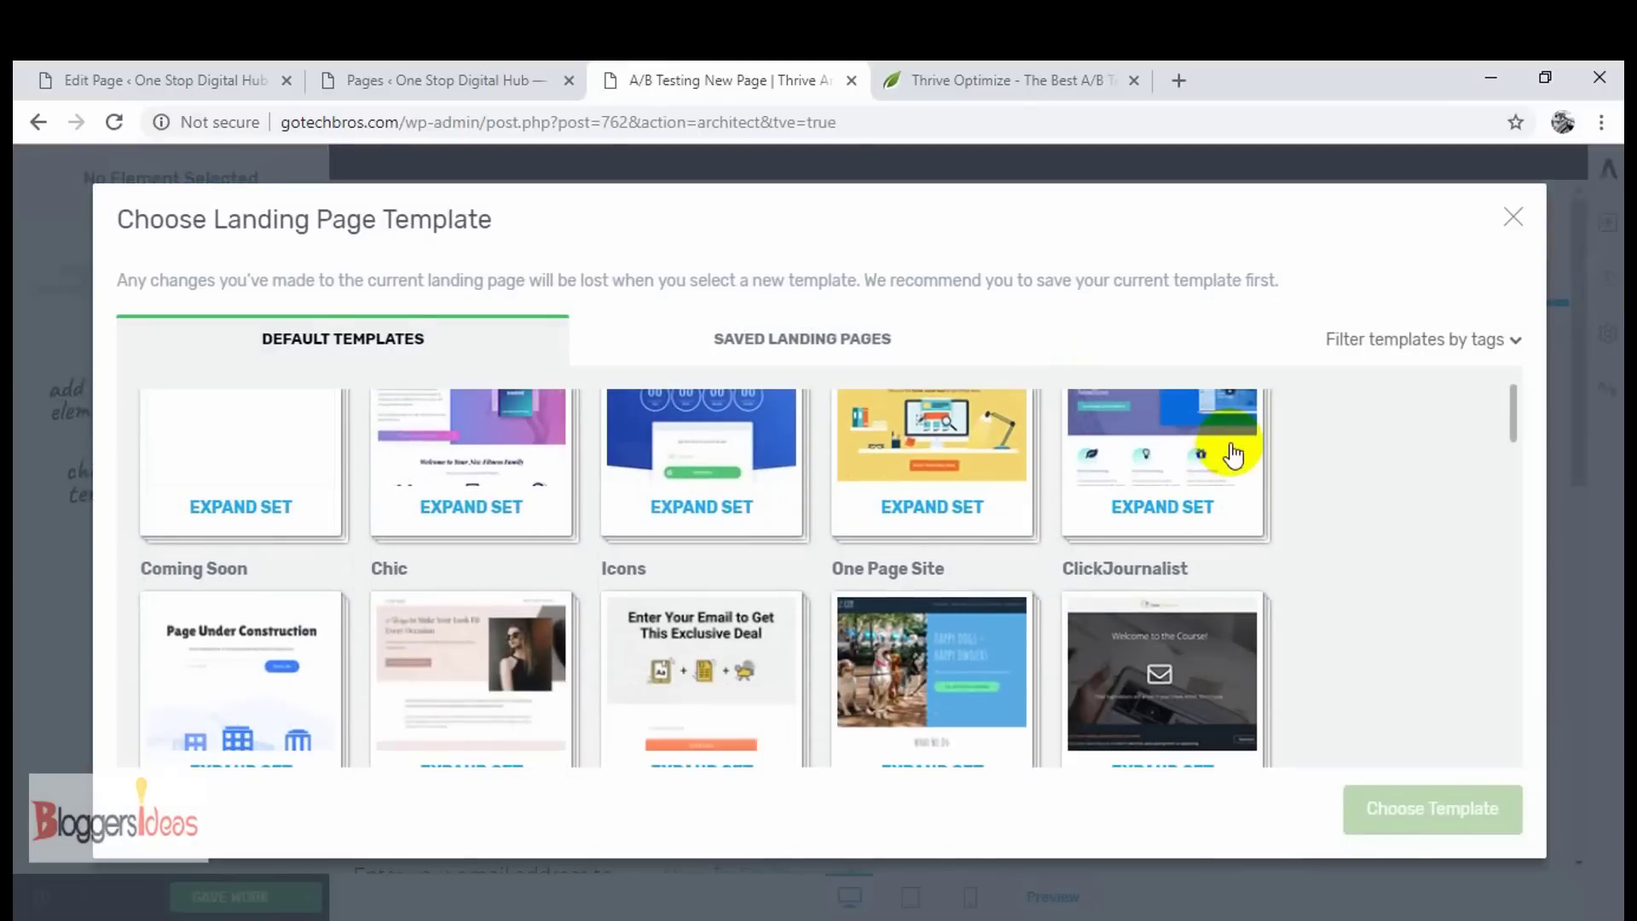
pyautogui.click(1170, 435)
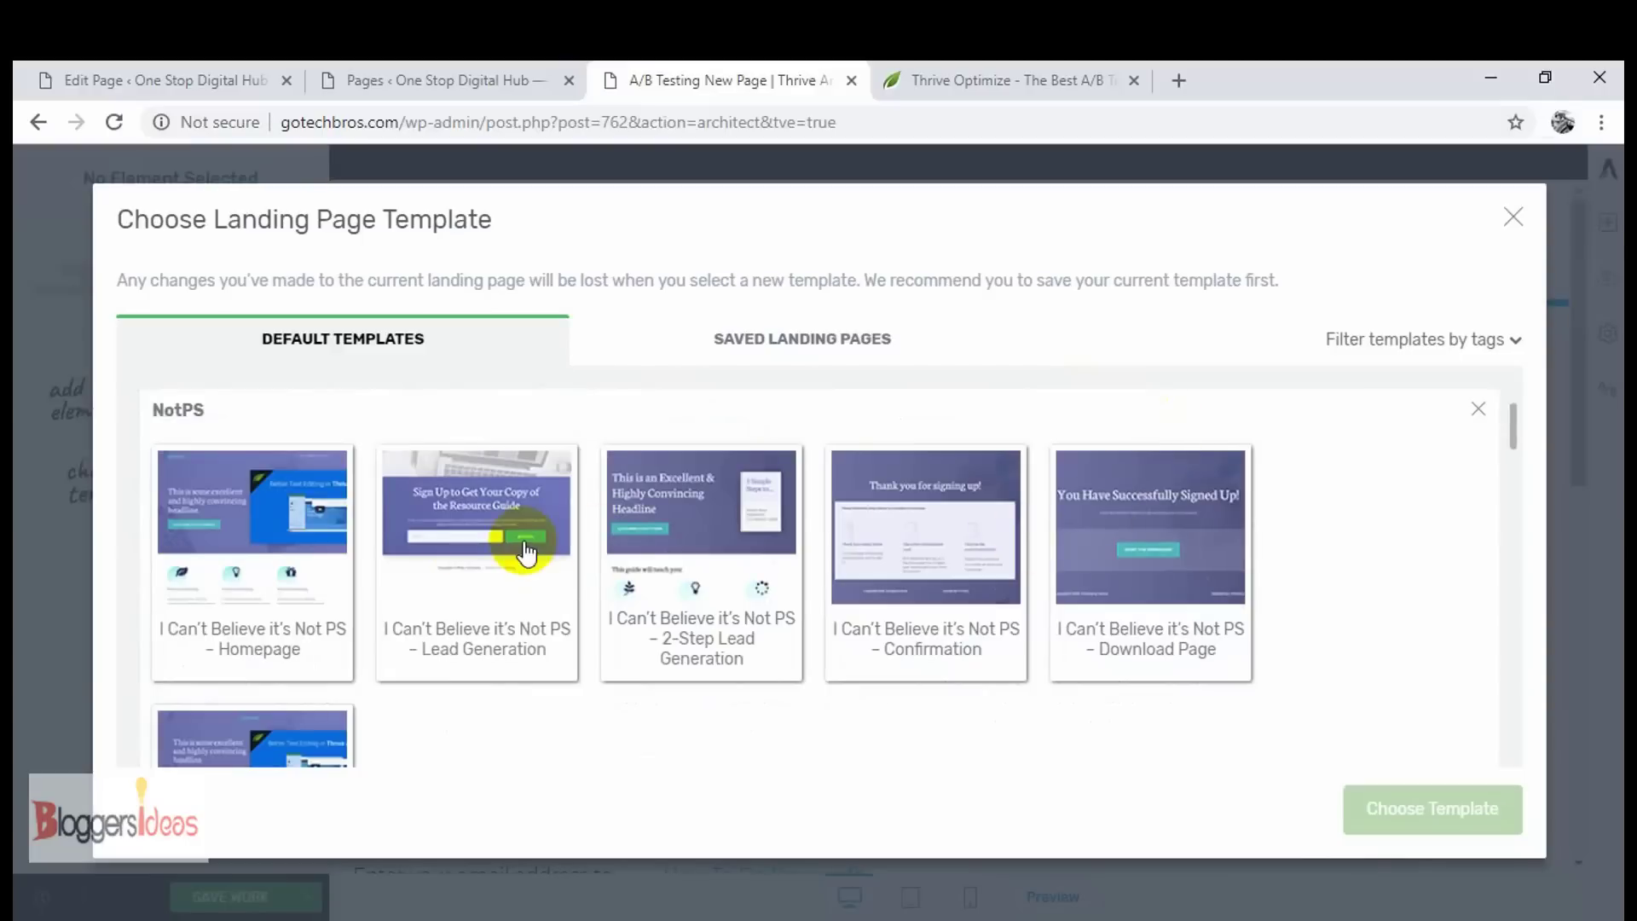
pyautogui.click(450, 549)
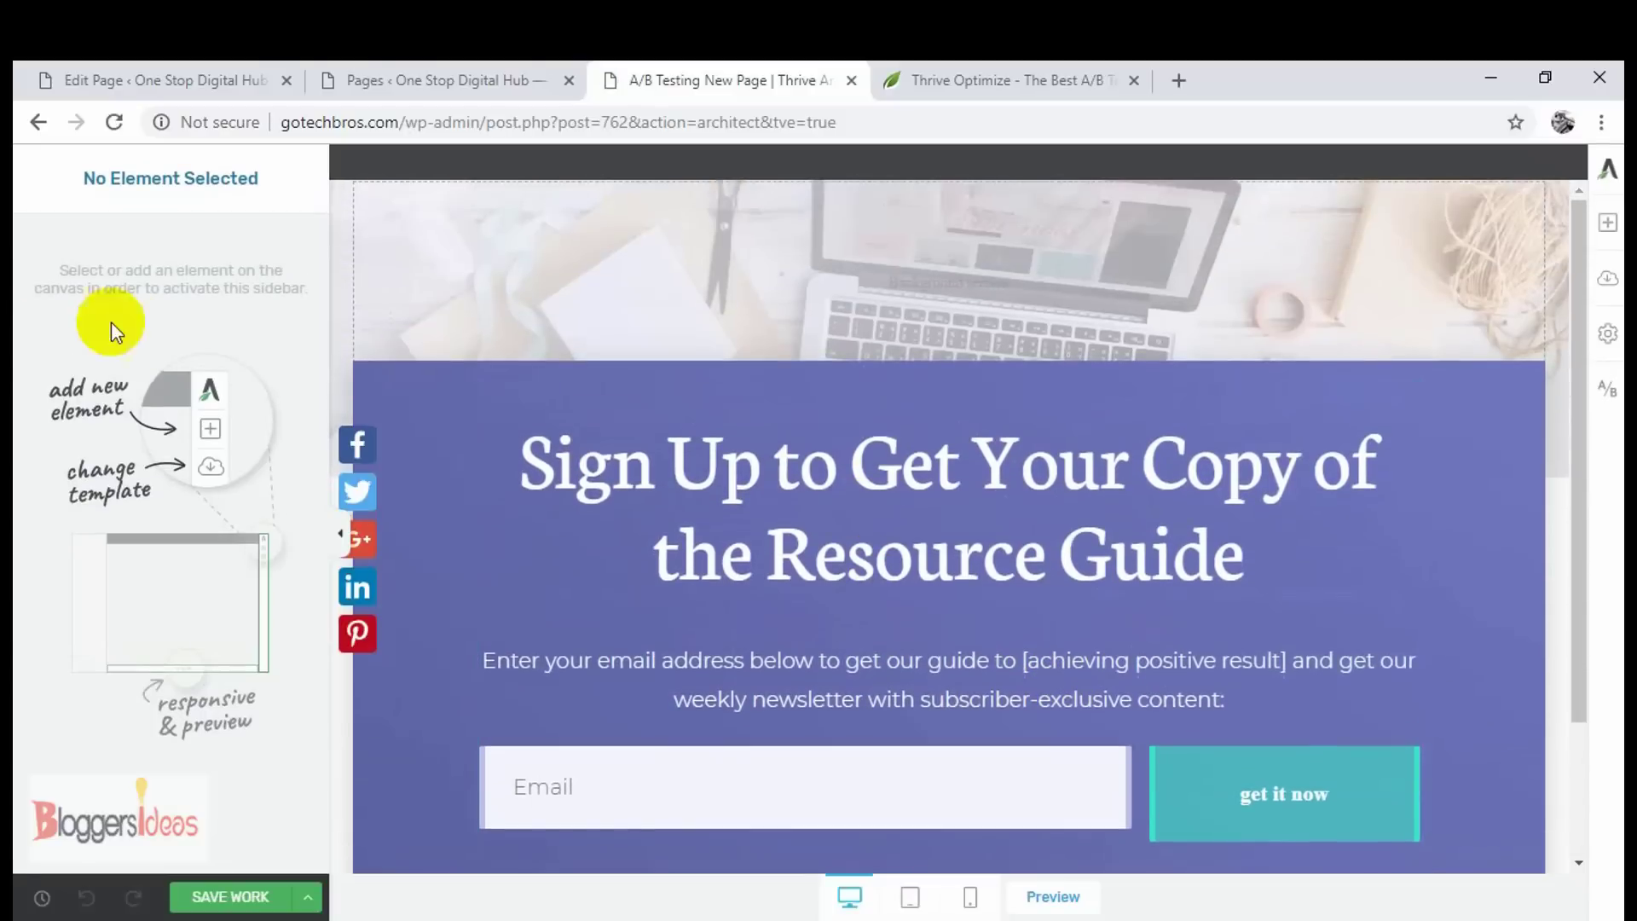
# Step: Select the sign-up content box and preview the page at tablet and mobile widths
pyautogui.click(429, 411)
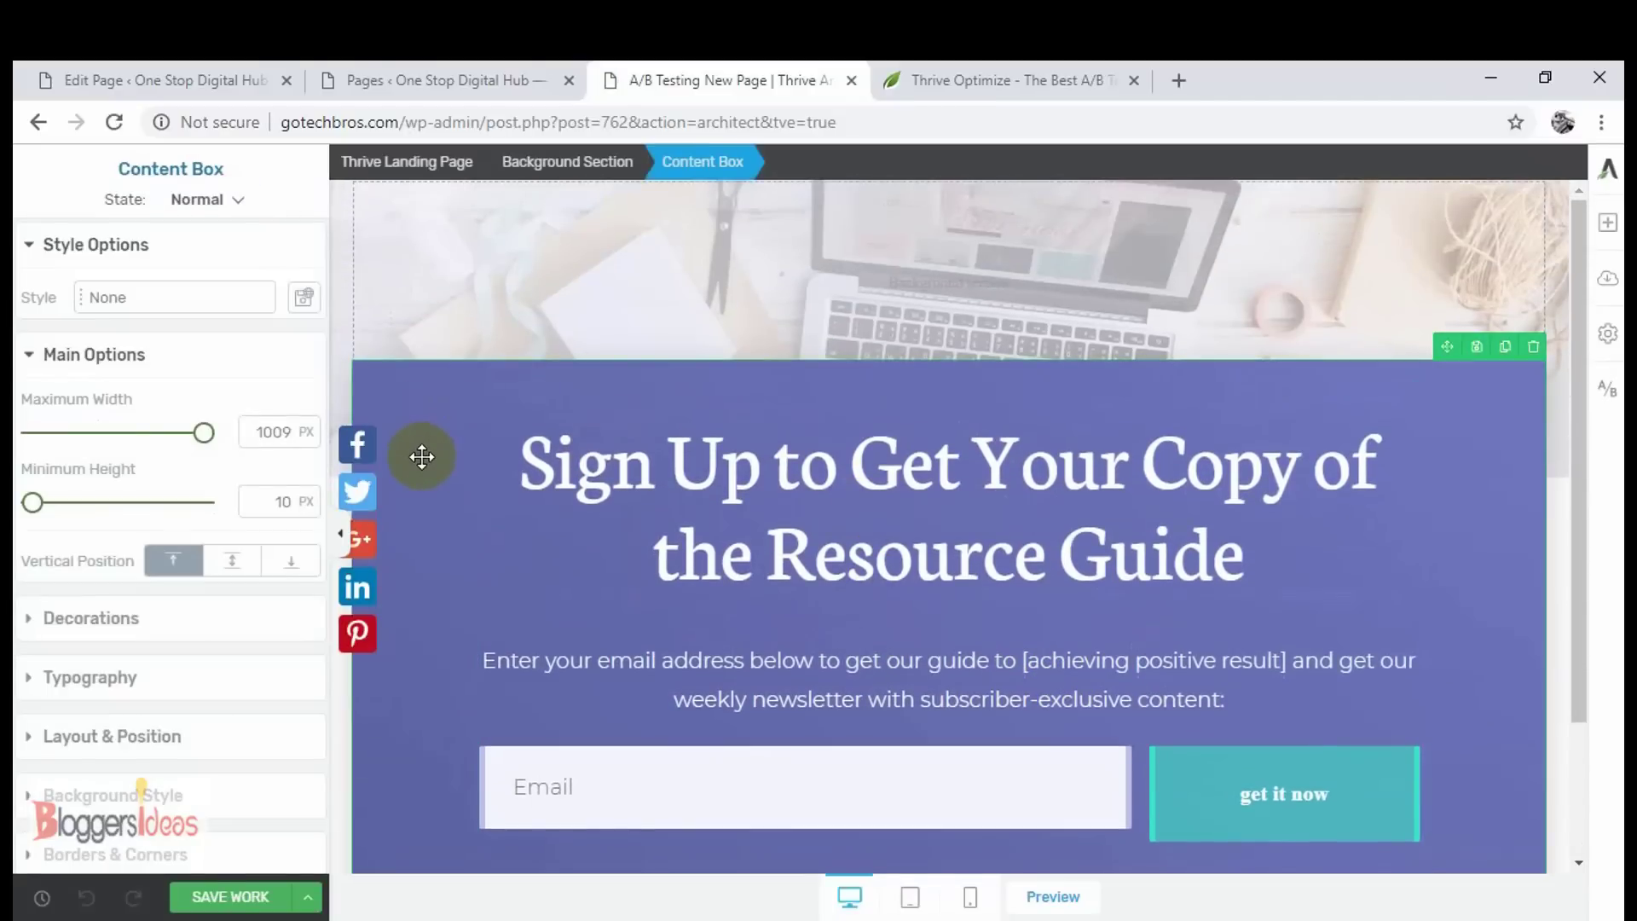
pyautogui.scroll(-2, 1108, 546)
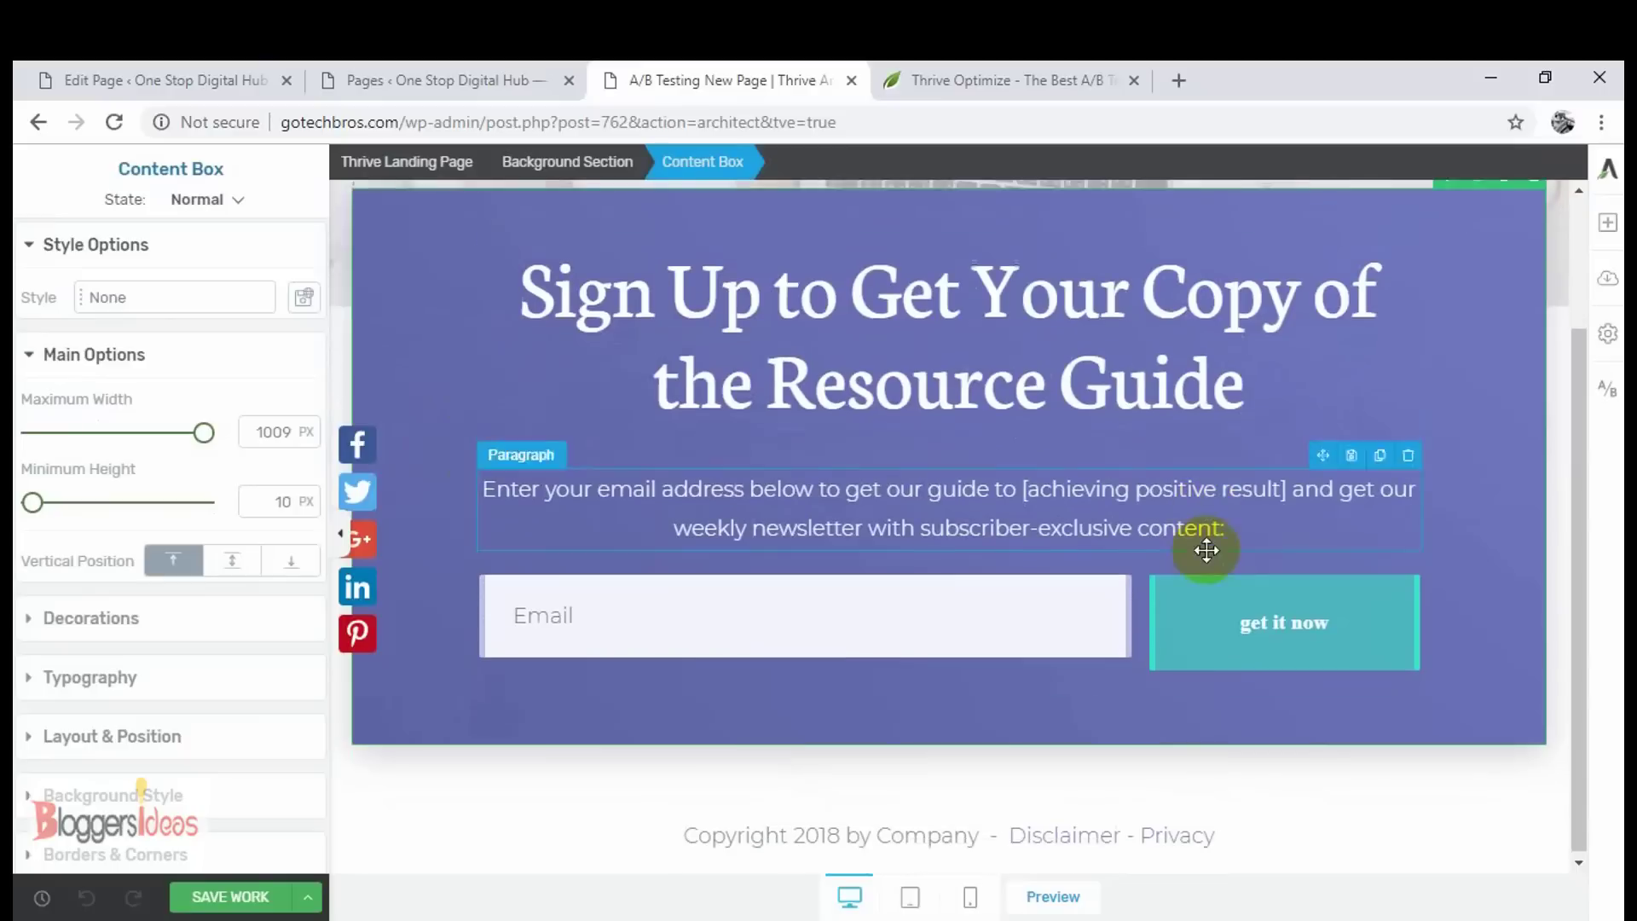
pyautogui.click(923, 900)
pyautogui.scroll(-4, 981, 689)
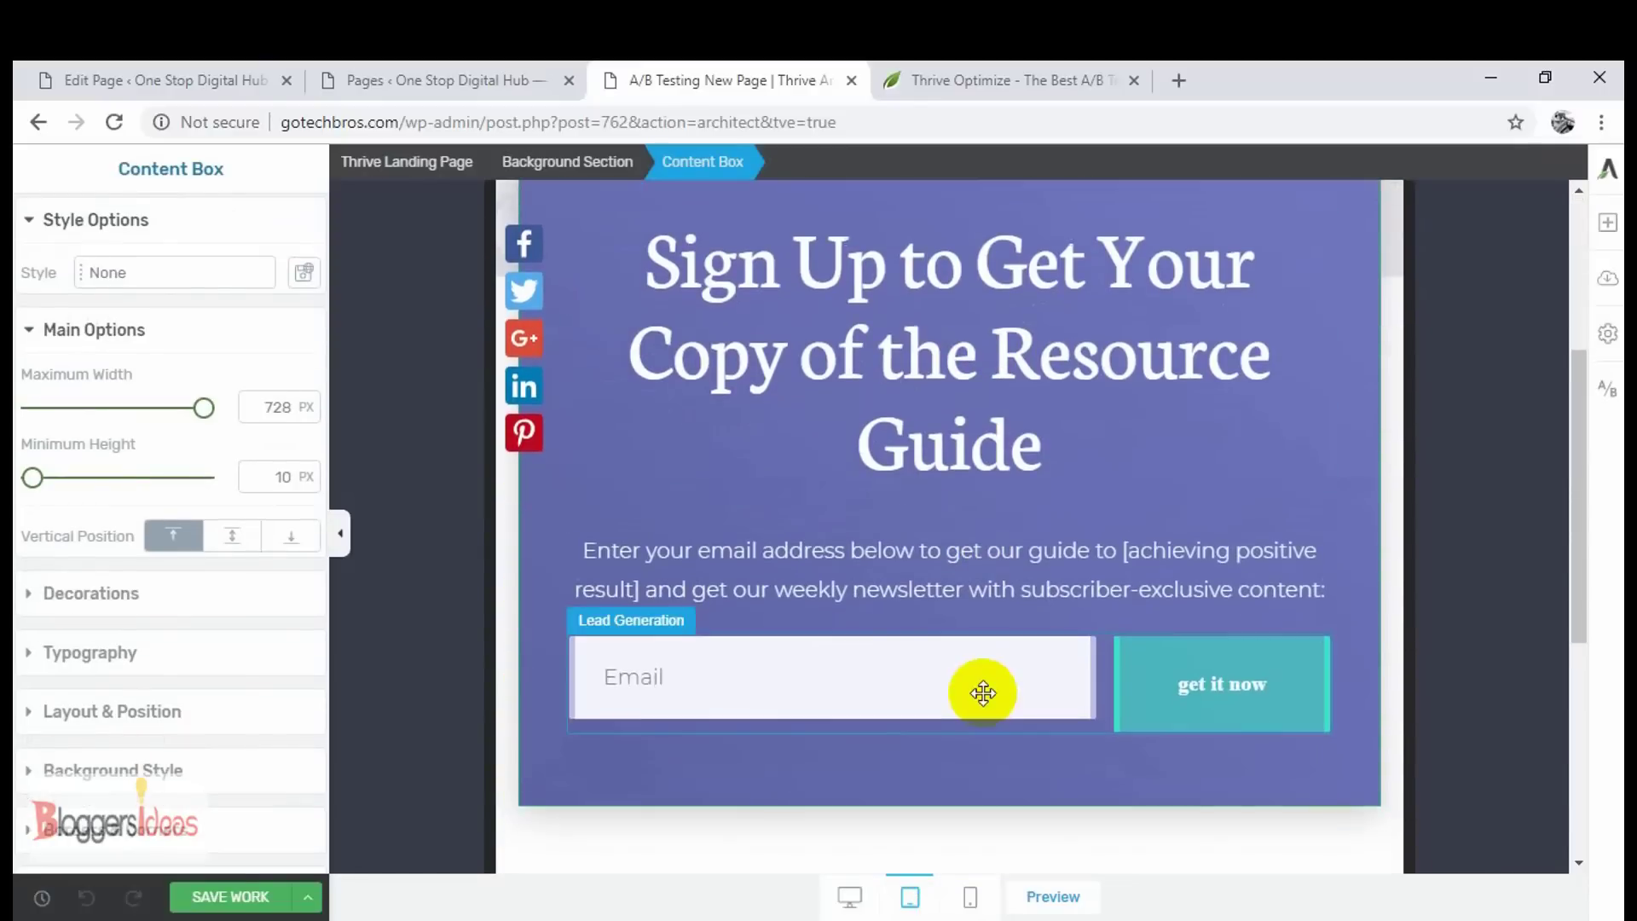
pyautogui.scroll(2, 972, 631)
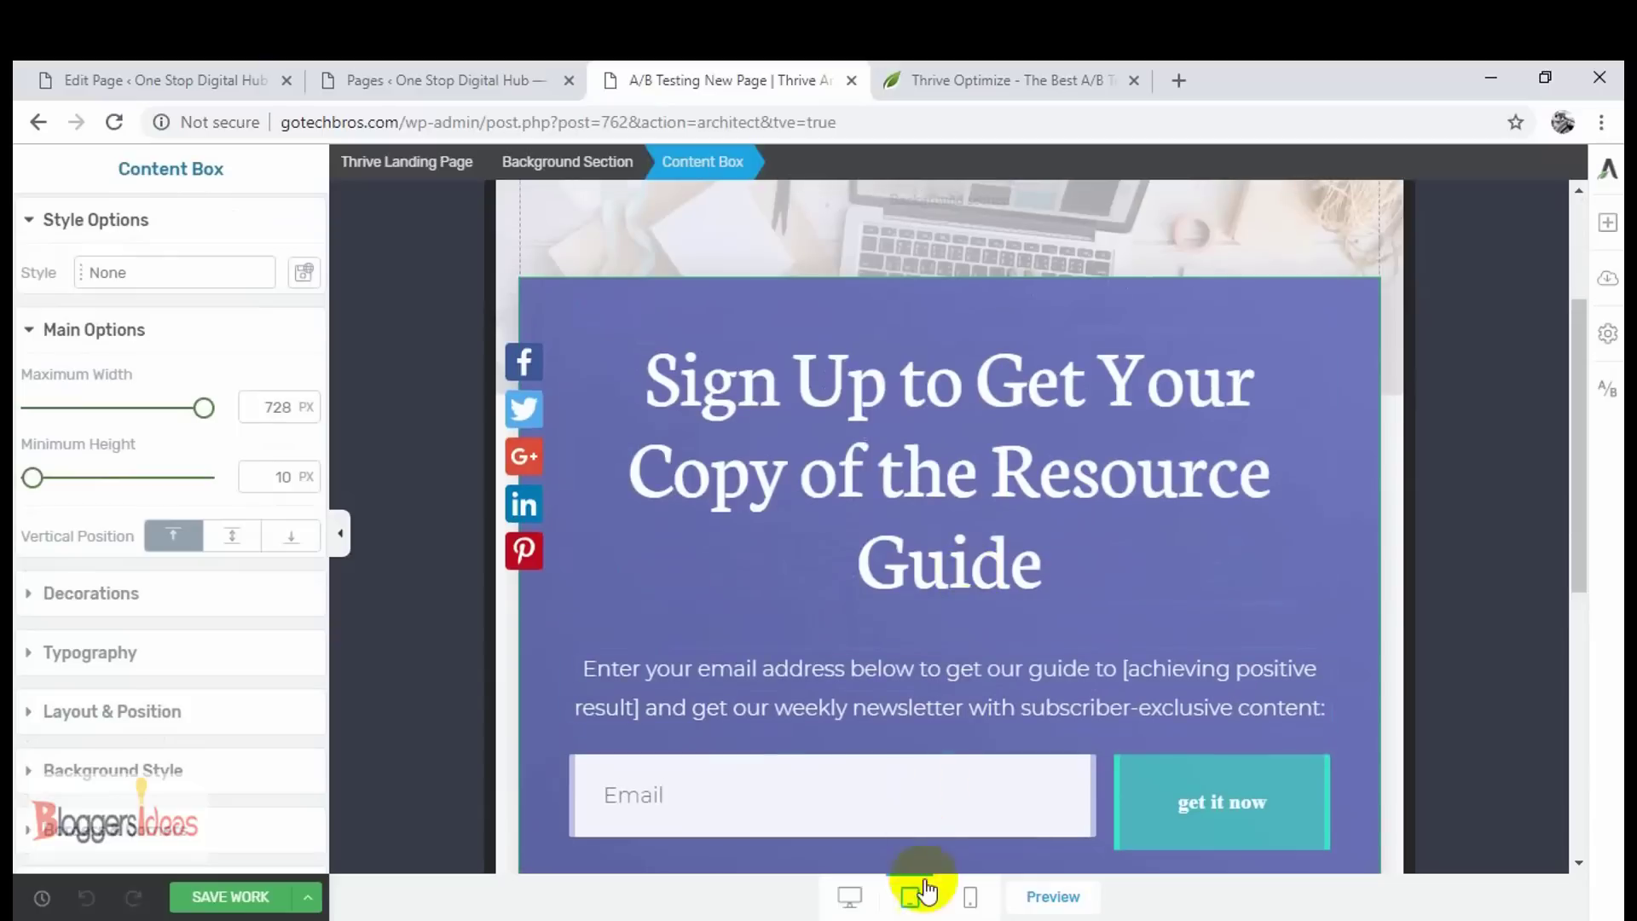
pyautogui.click(963, 900)
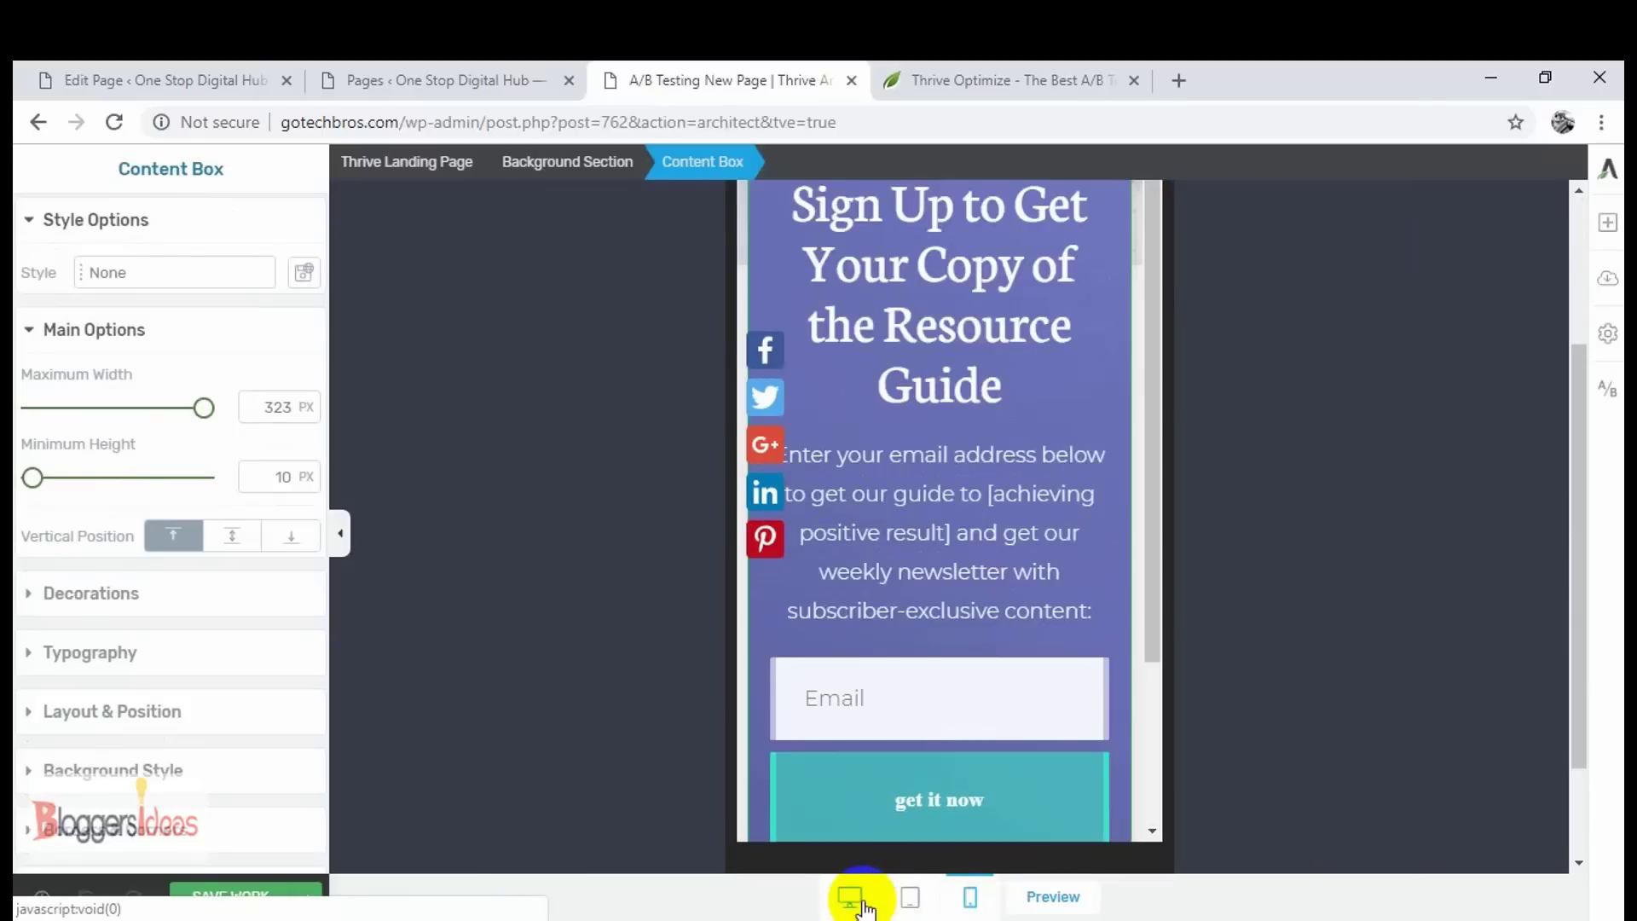
pyautogui.scroll(-2, 981, 524)
pyautogui.scroll(2, 981, 537)
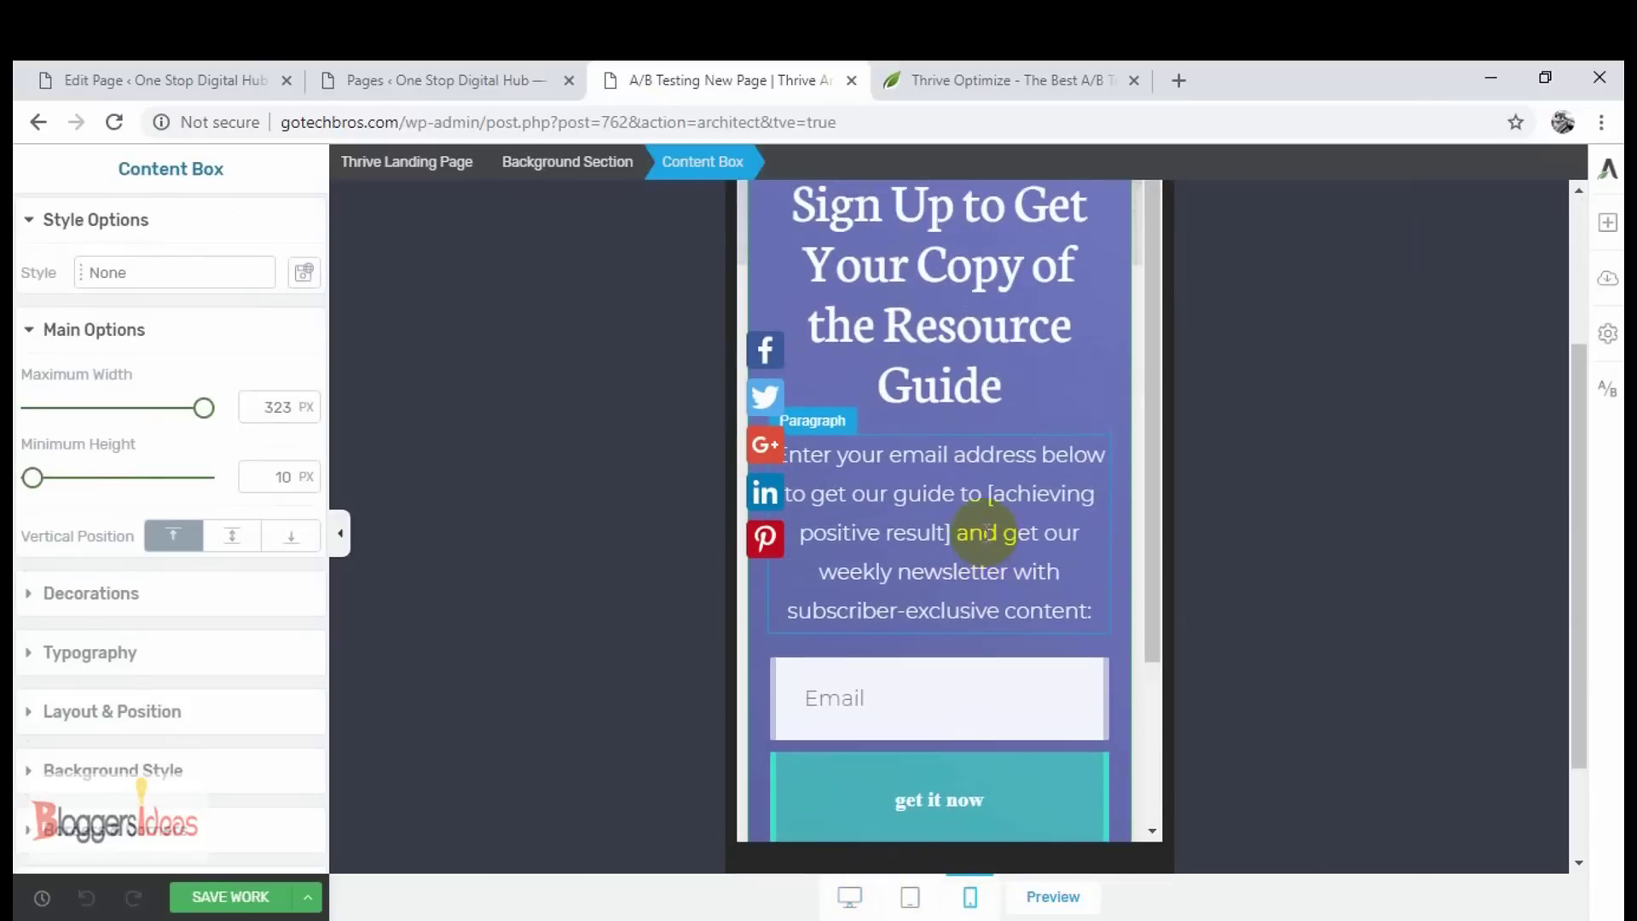
# Step: Switch to desktop preview, save the edits and return to the variations dashboard
pyautogui.click(1600, 227)
pyautogui.click(1598, 222)
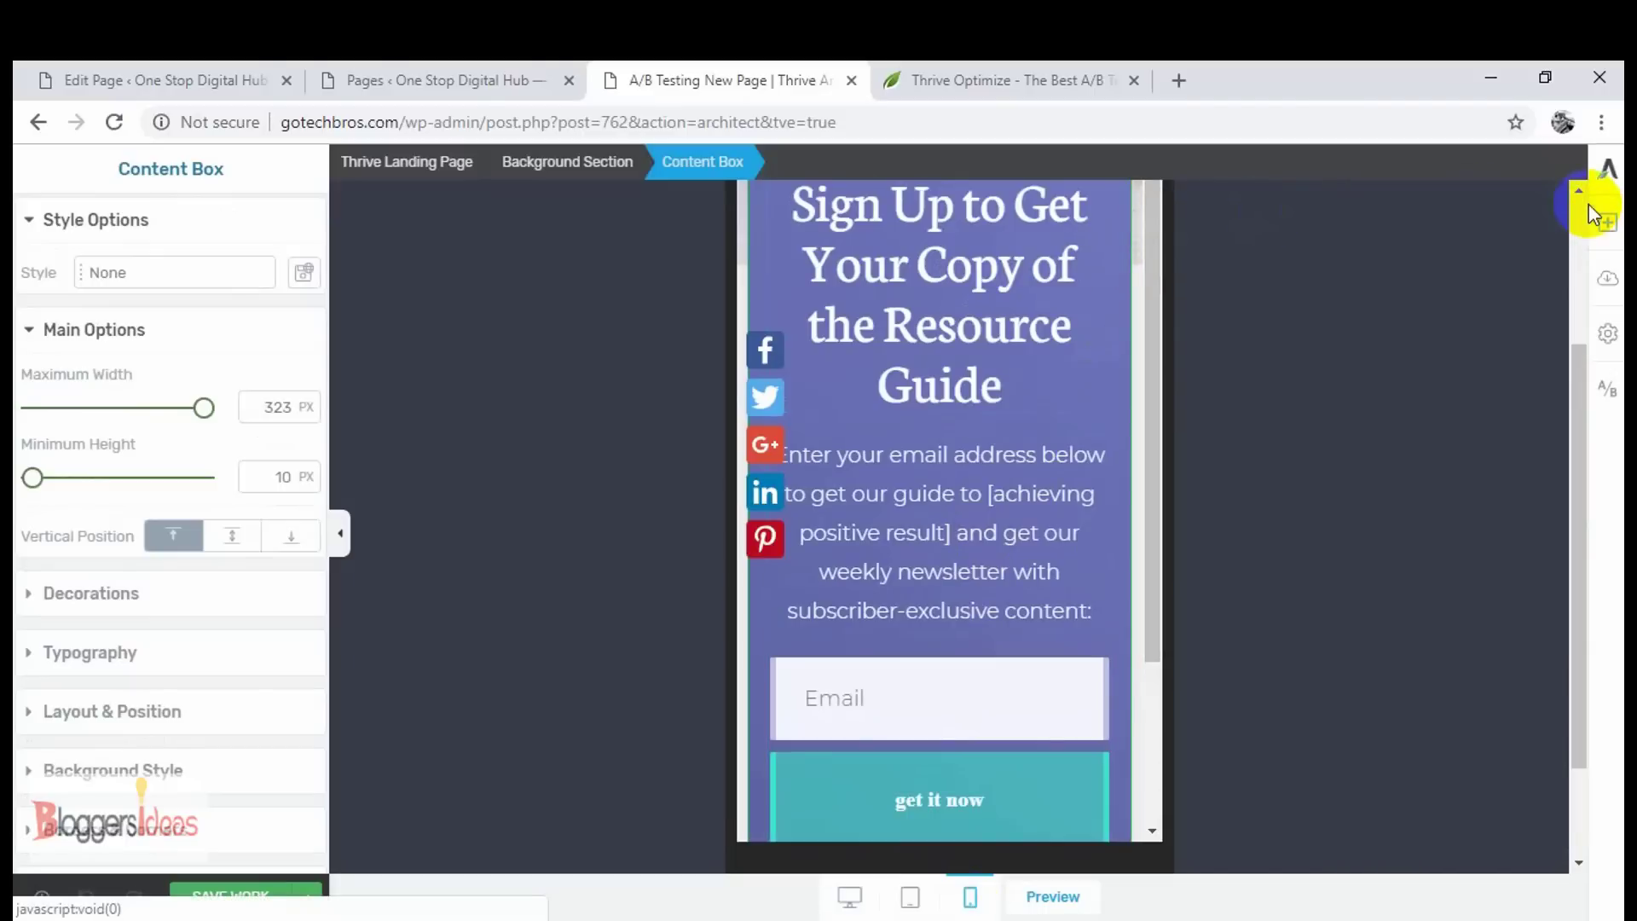
pyautogui.scroll(-5, 938, 649)
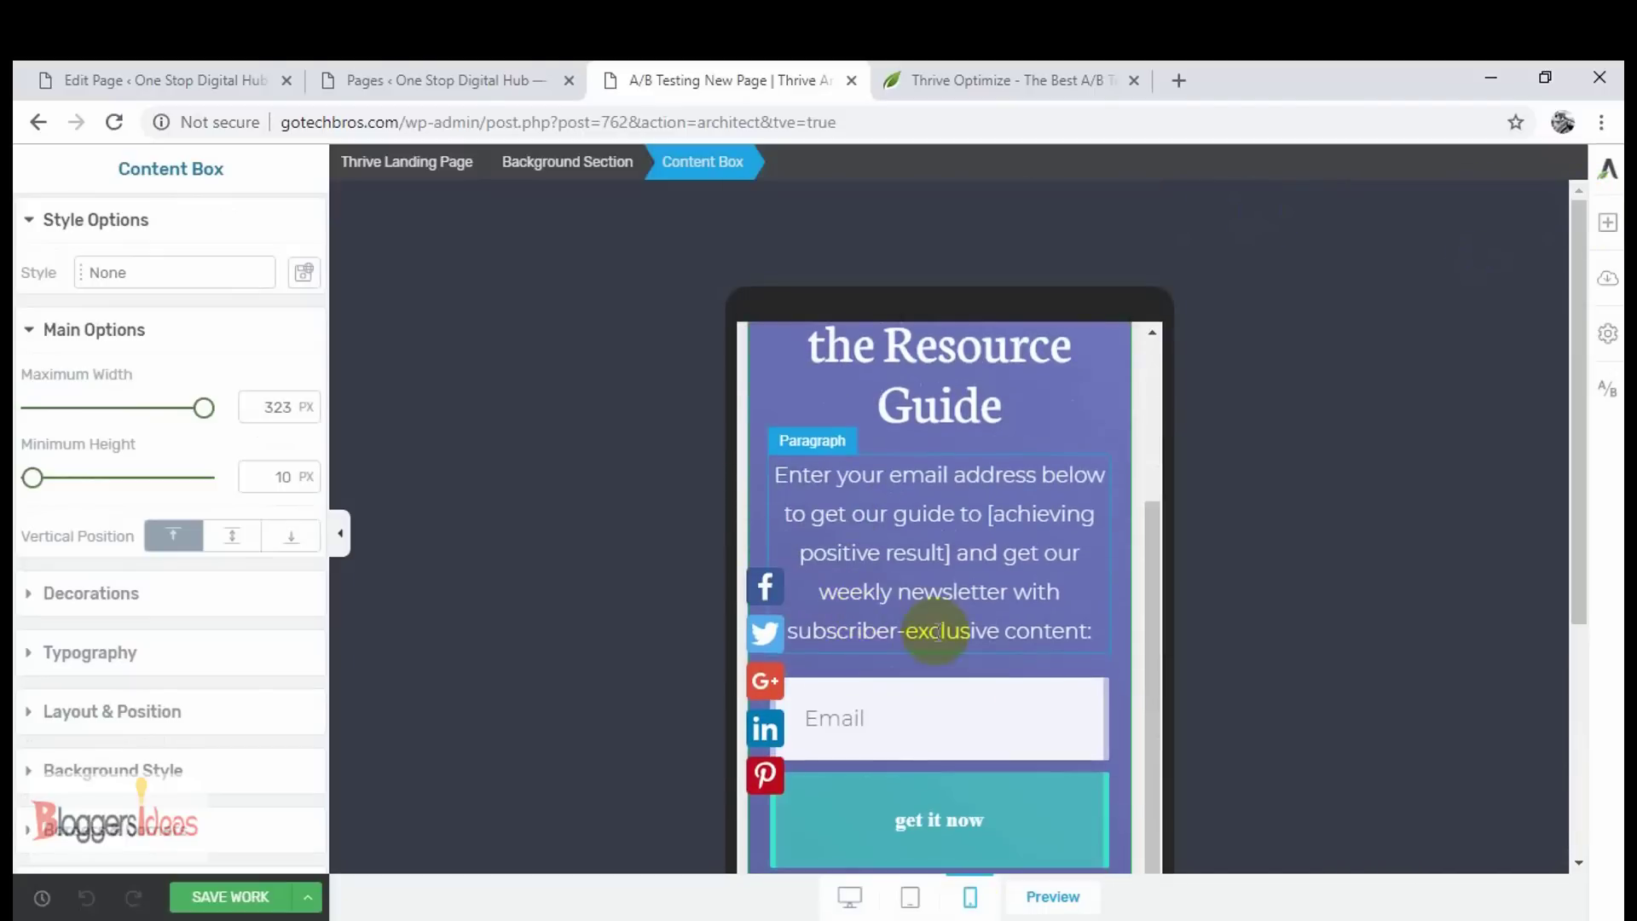
pyautogui.click(850, 896)
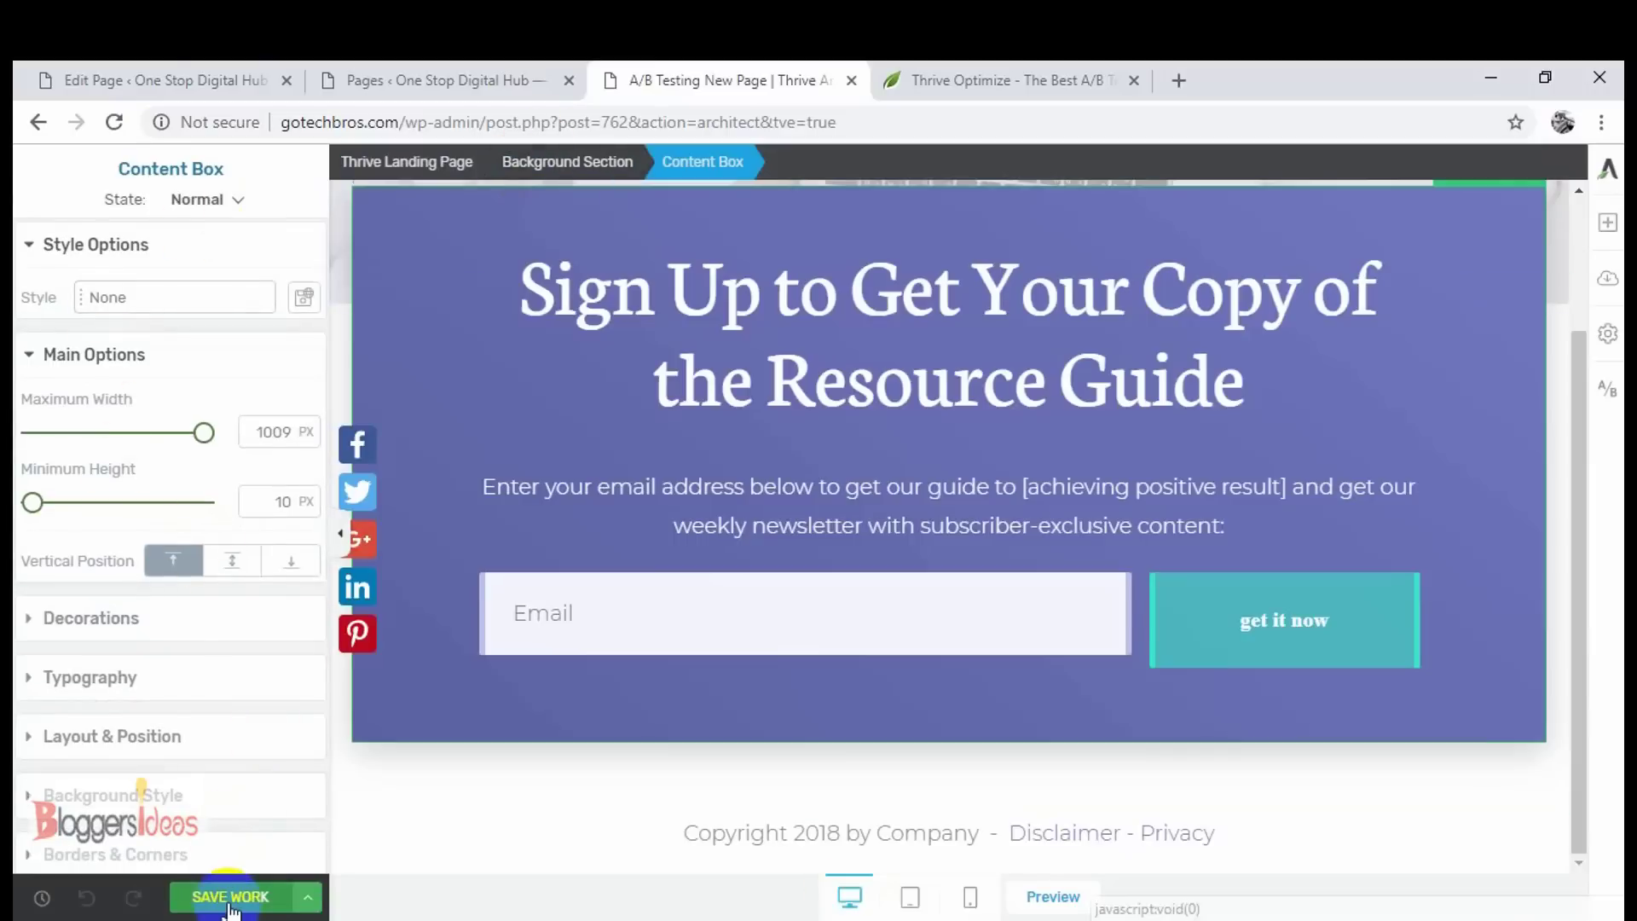
pyautogui.click(228, 900)
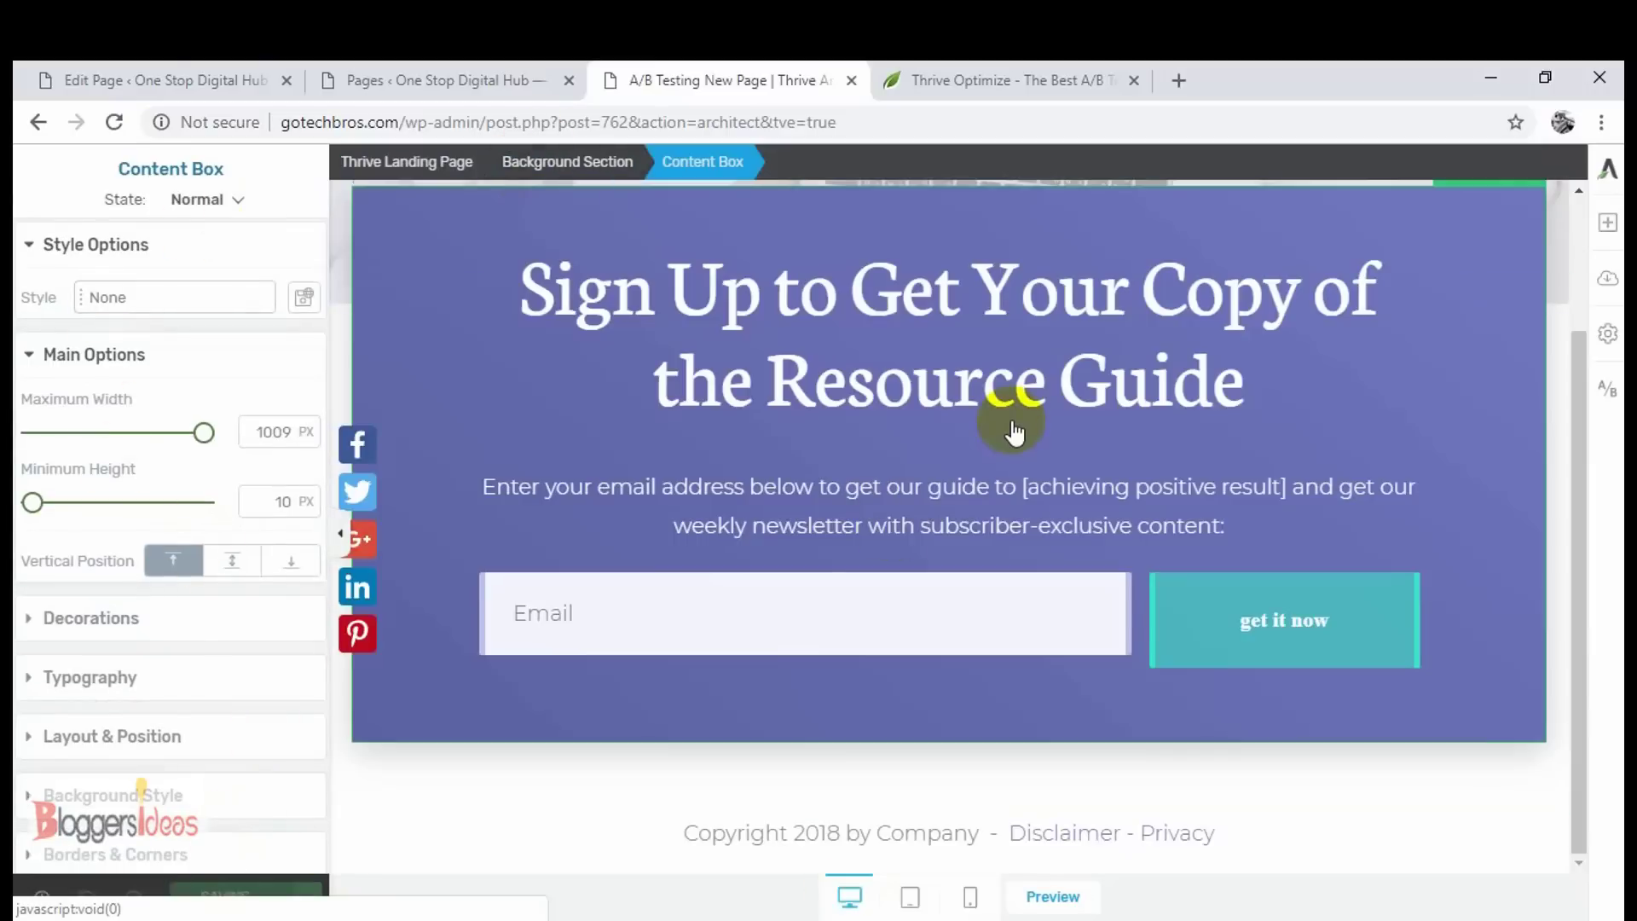
pyautogui.click(37, 124)
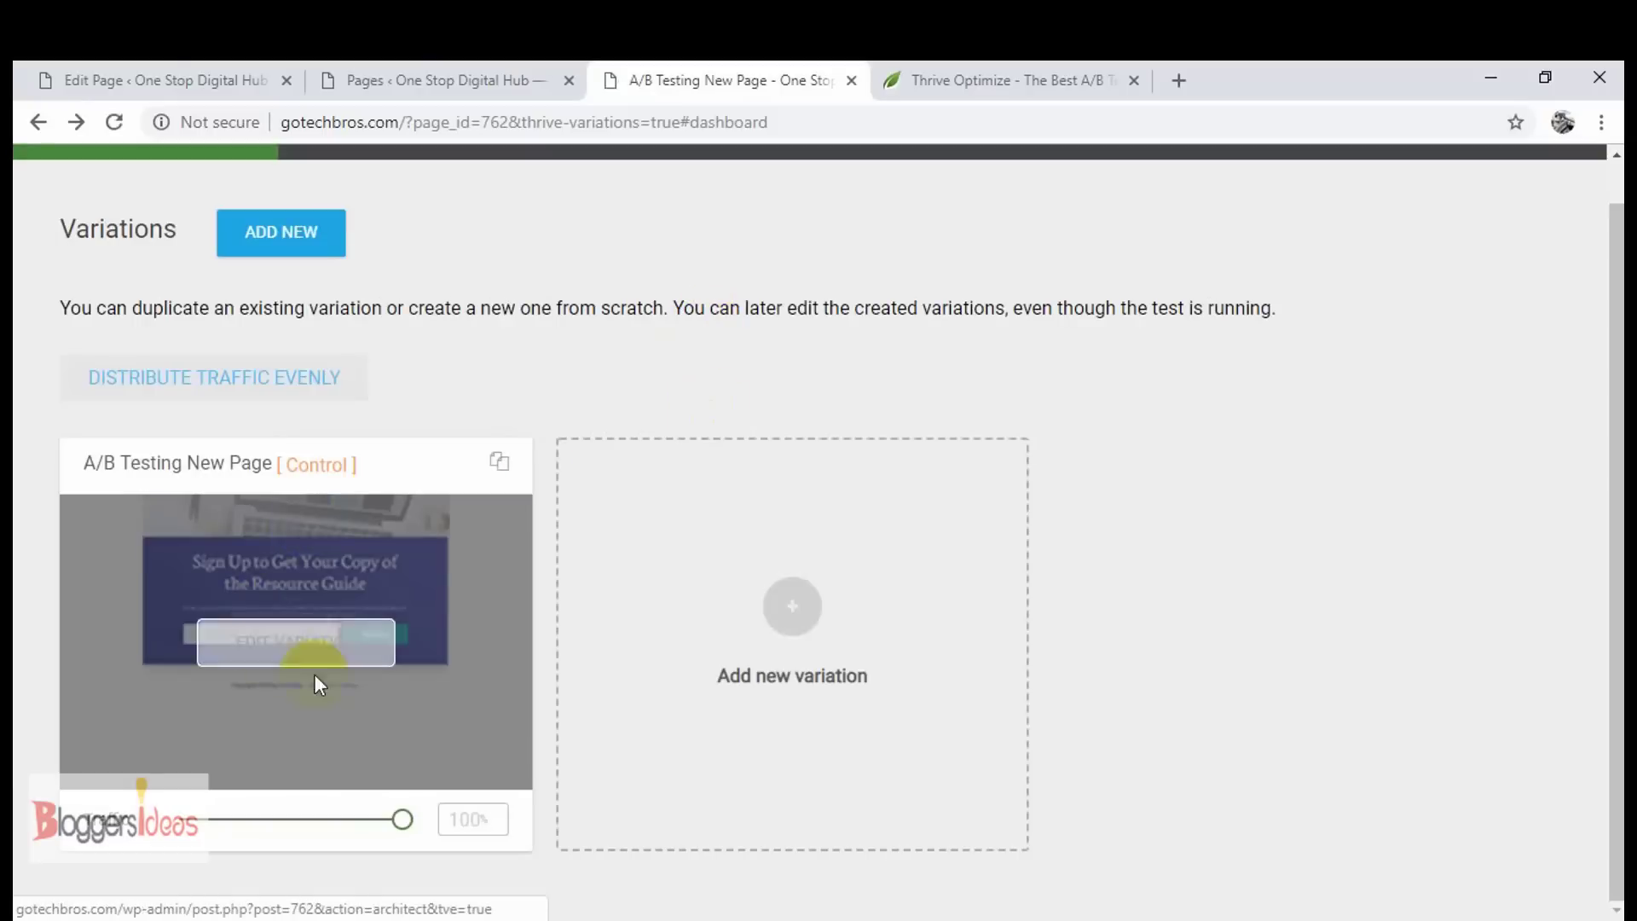
# Step: Add a blank Variation 2 and a copy of the control, splitting traffic 34/33/33
pyautogui.moveTo(355, 643)
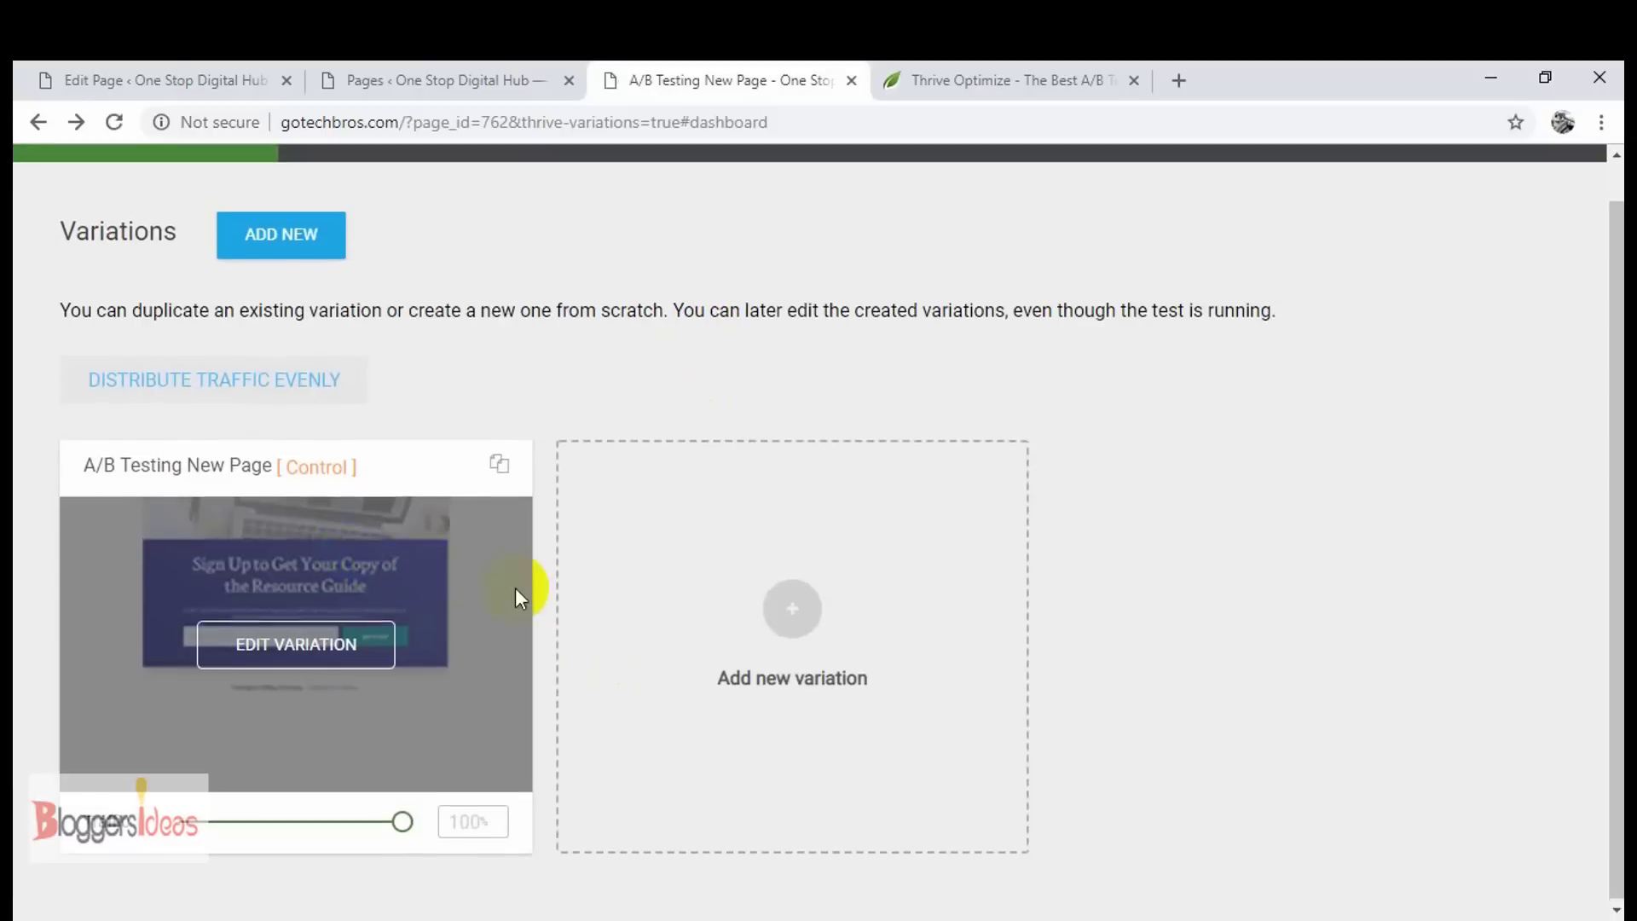
pyautogui.click(801, 607)
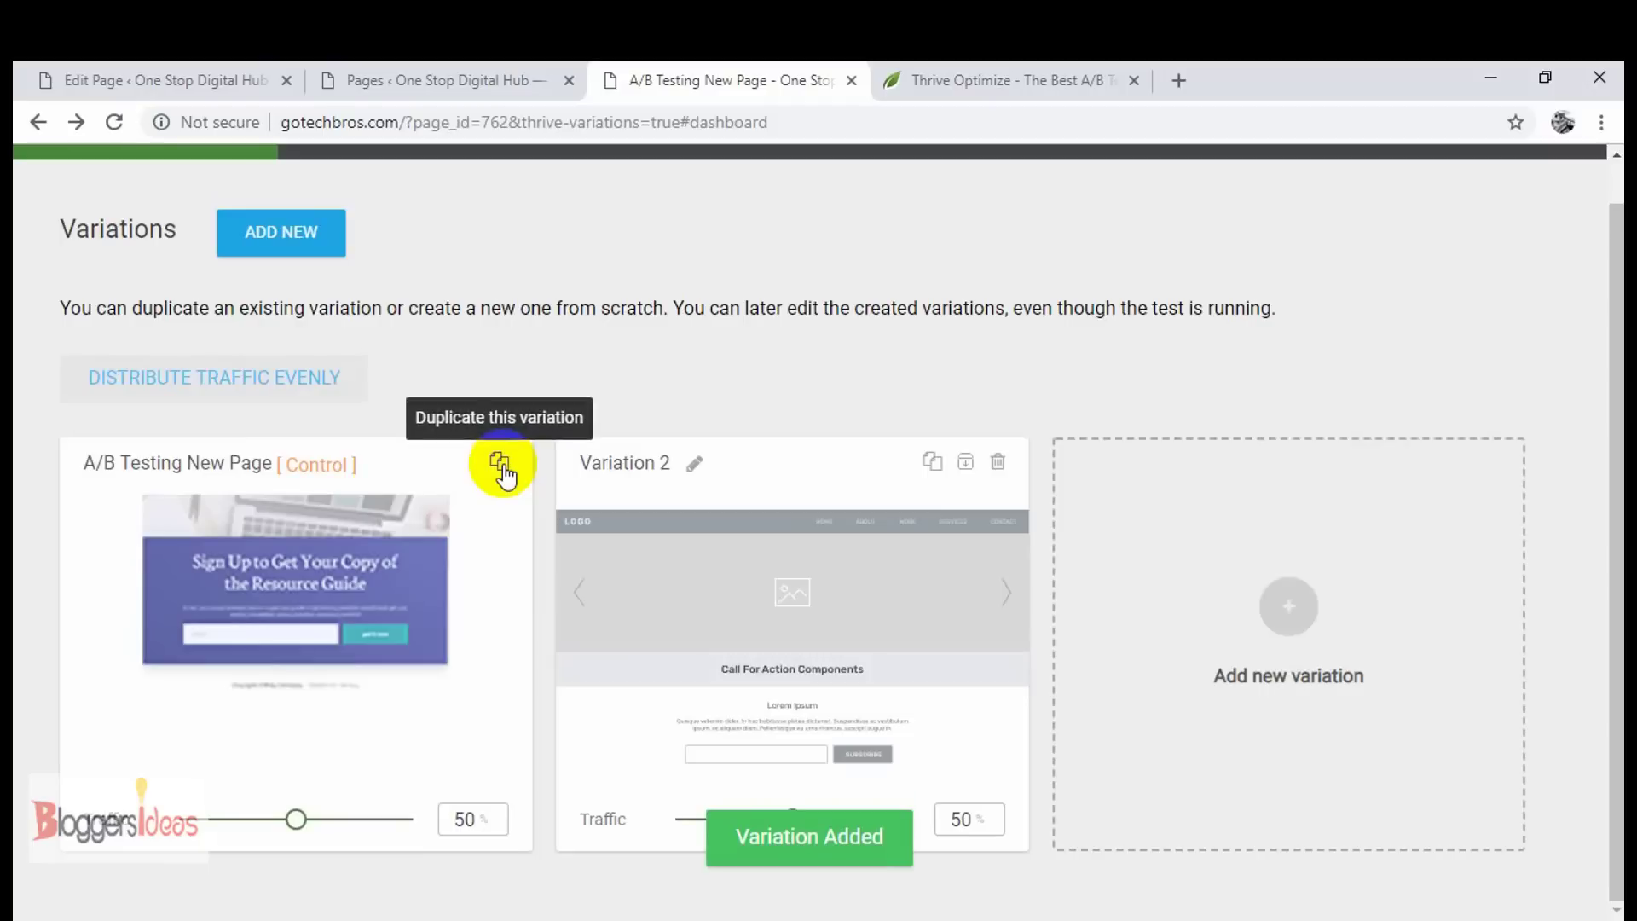
pyautogui.click(502, 463)
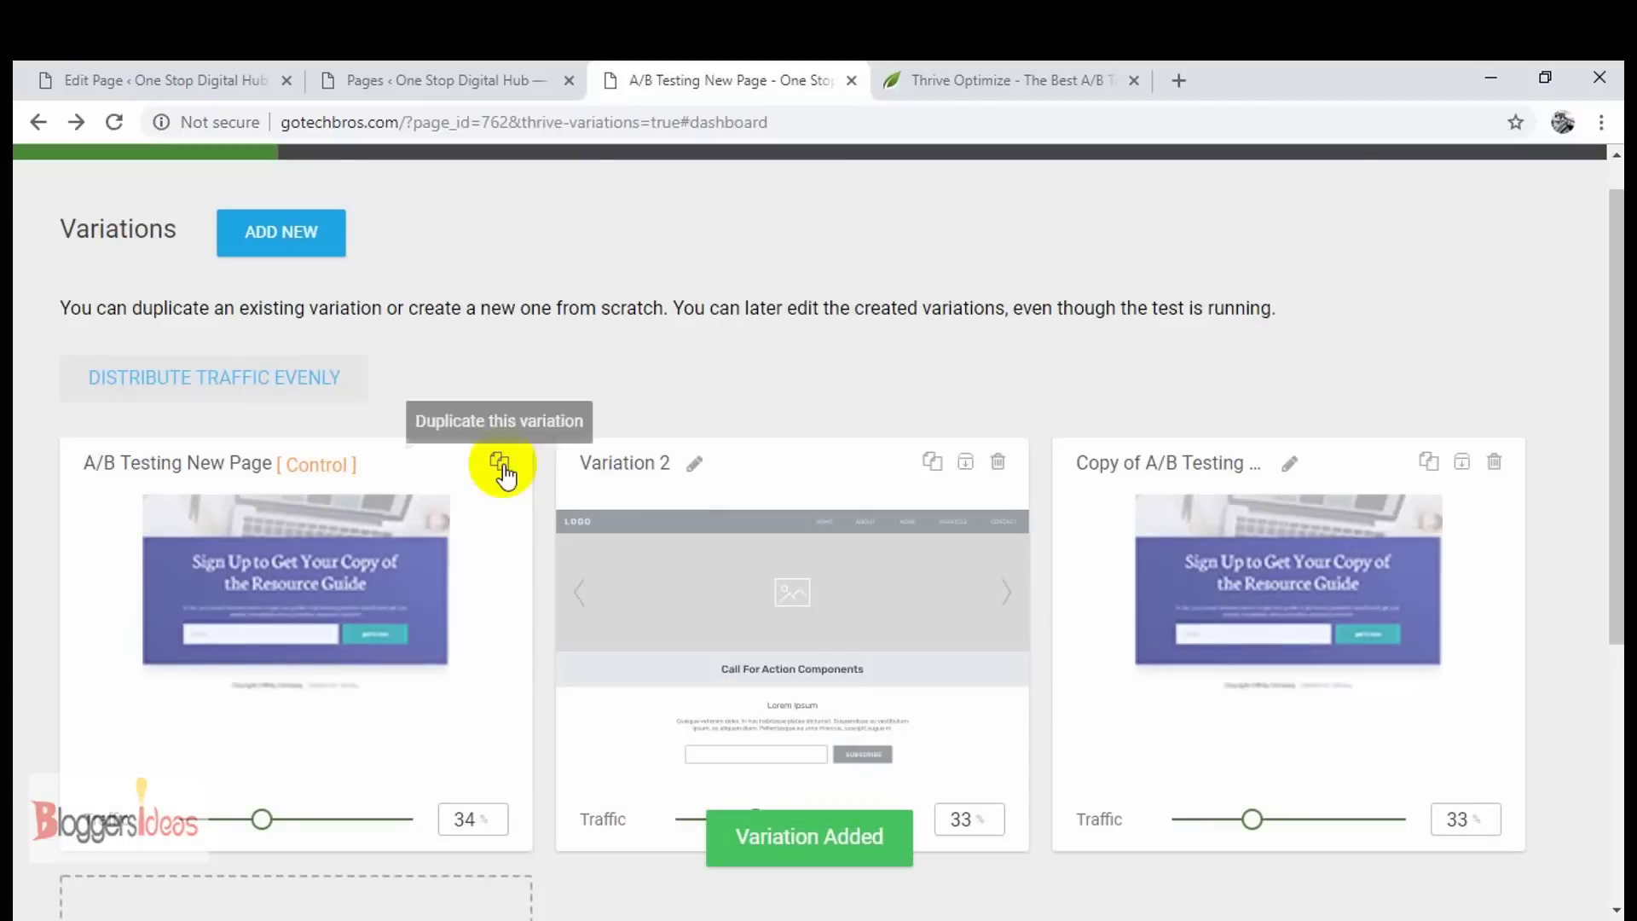
pyautogui.moveTo(1285, 623)
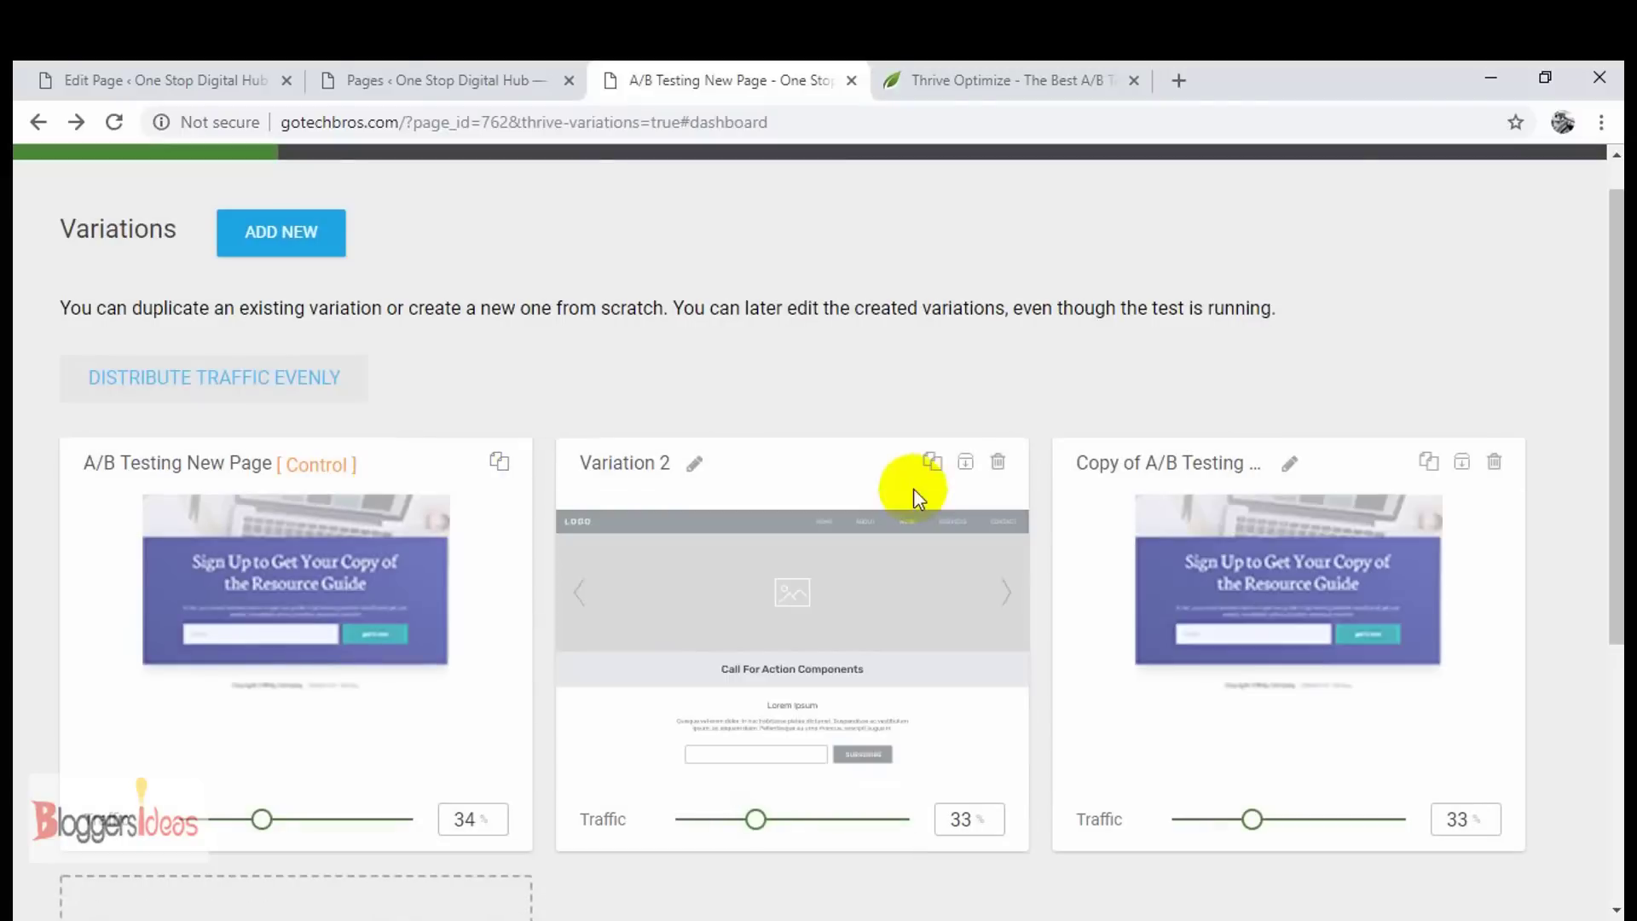
pyautogui.moveTo(731, 631)
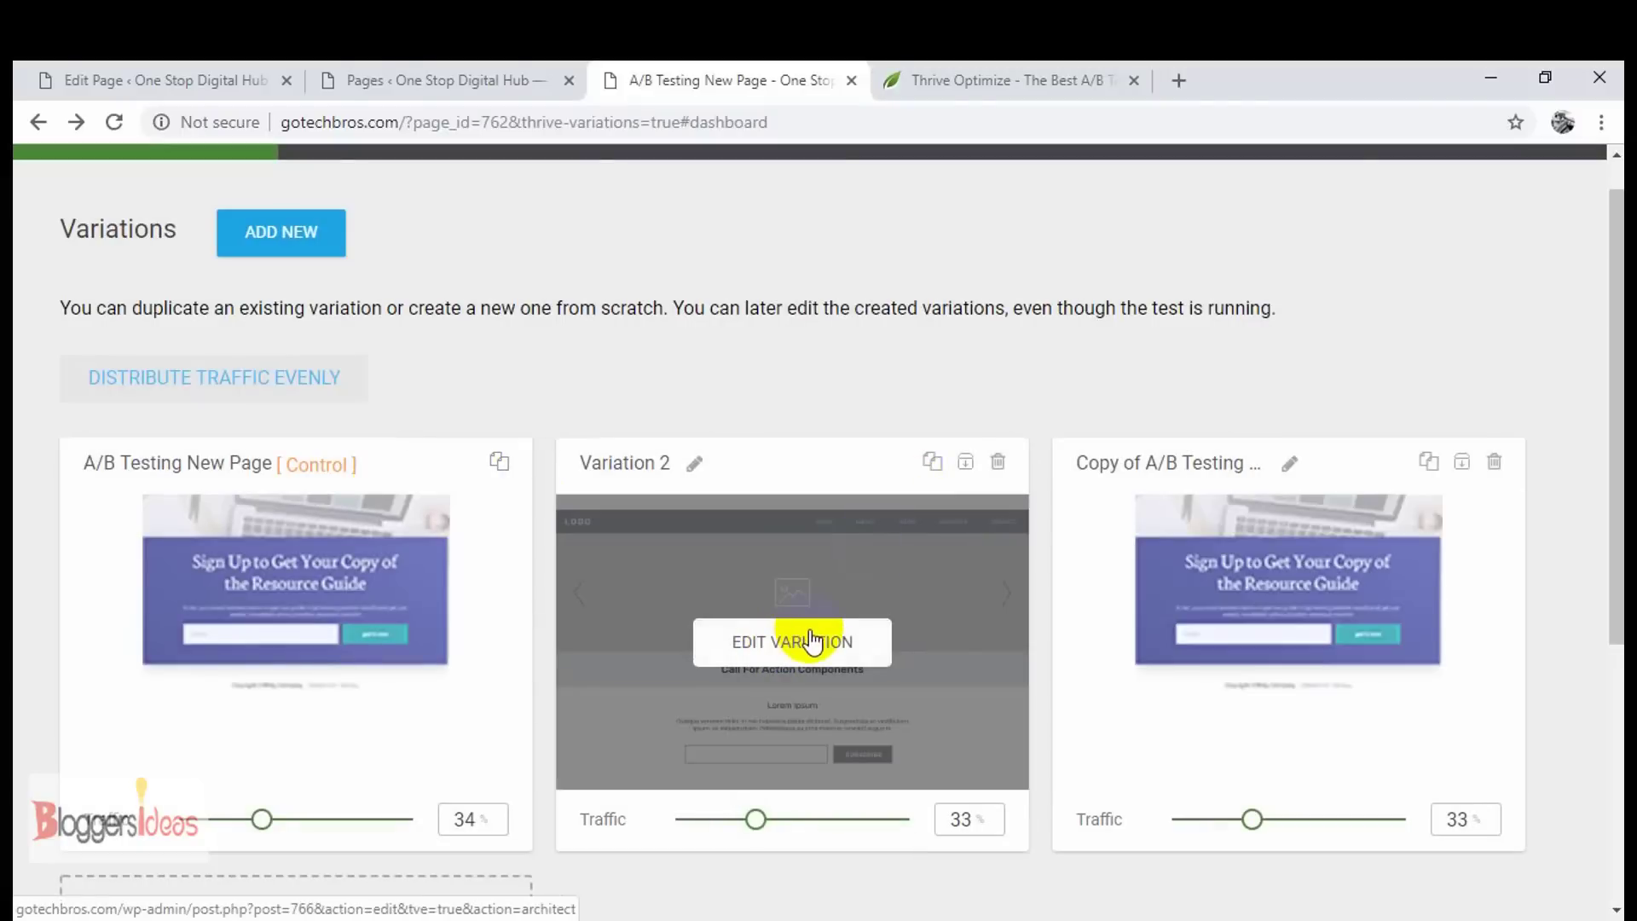
pyautogui.click(812, 642)
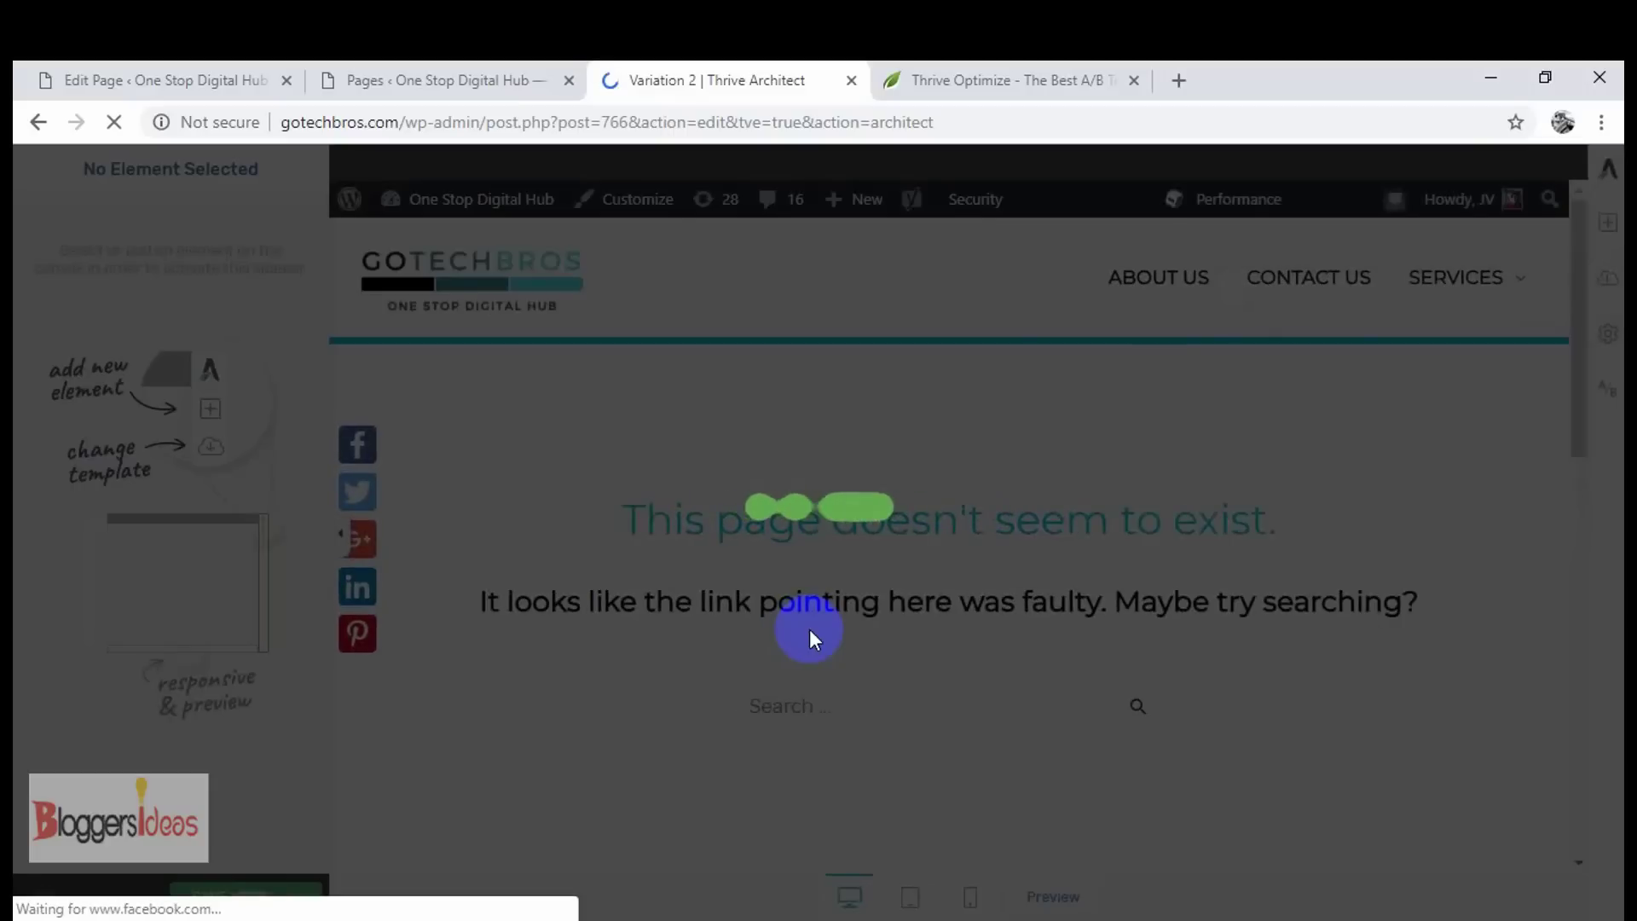
pyautogui.click(413, 76)
pyautogui.click(720, 77)
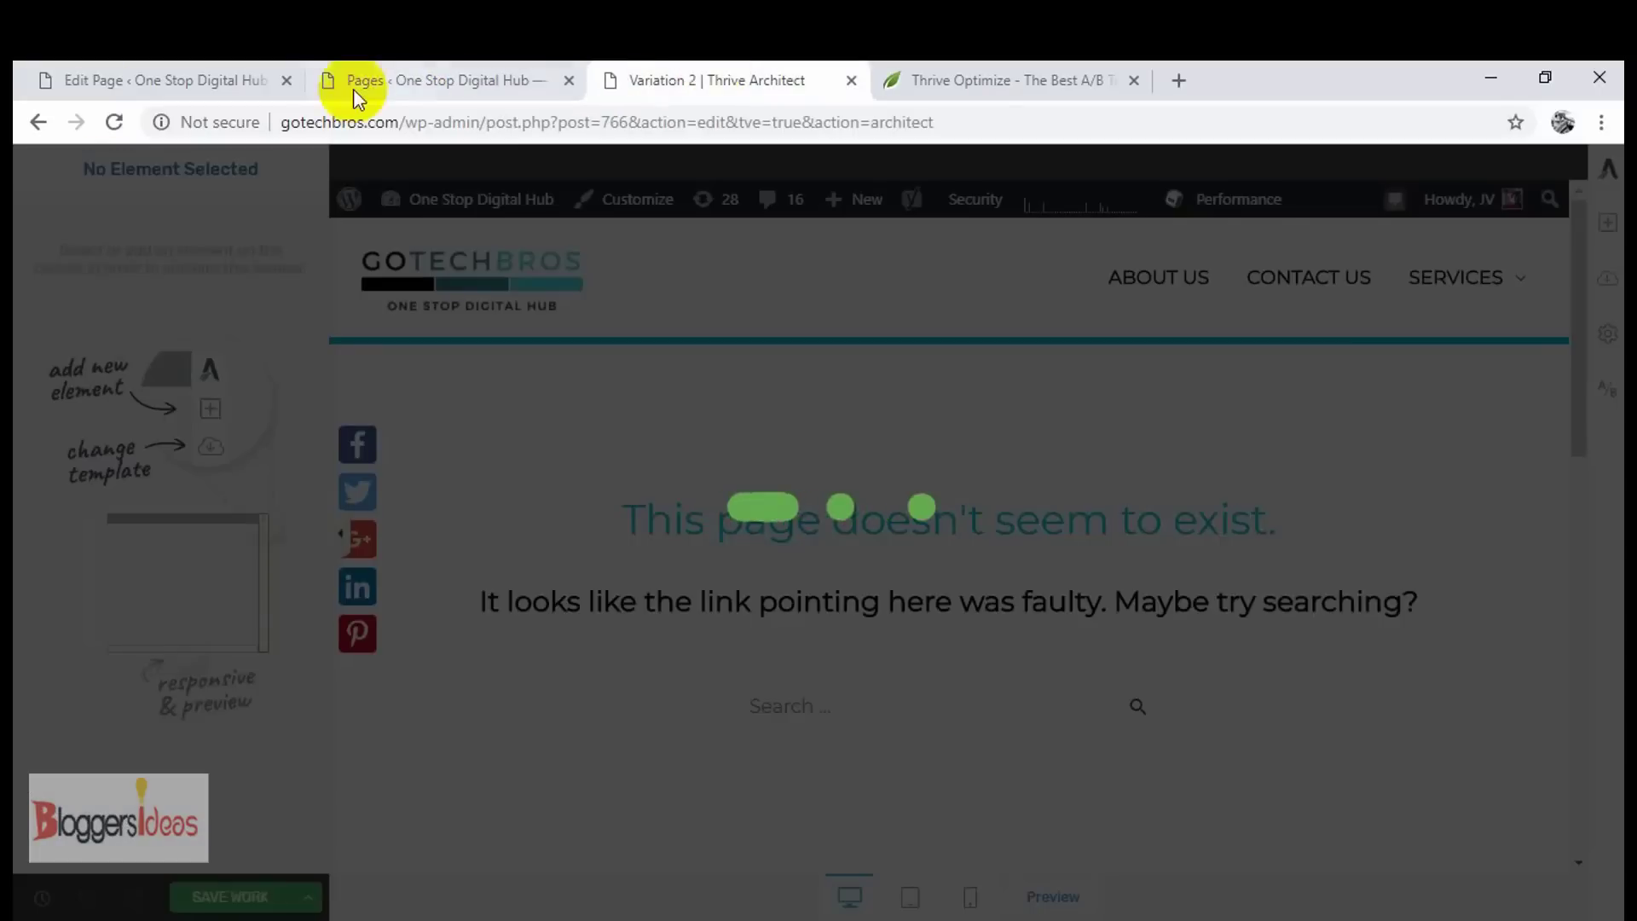
pyautogui.click(35, 122)
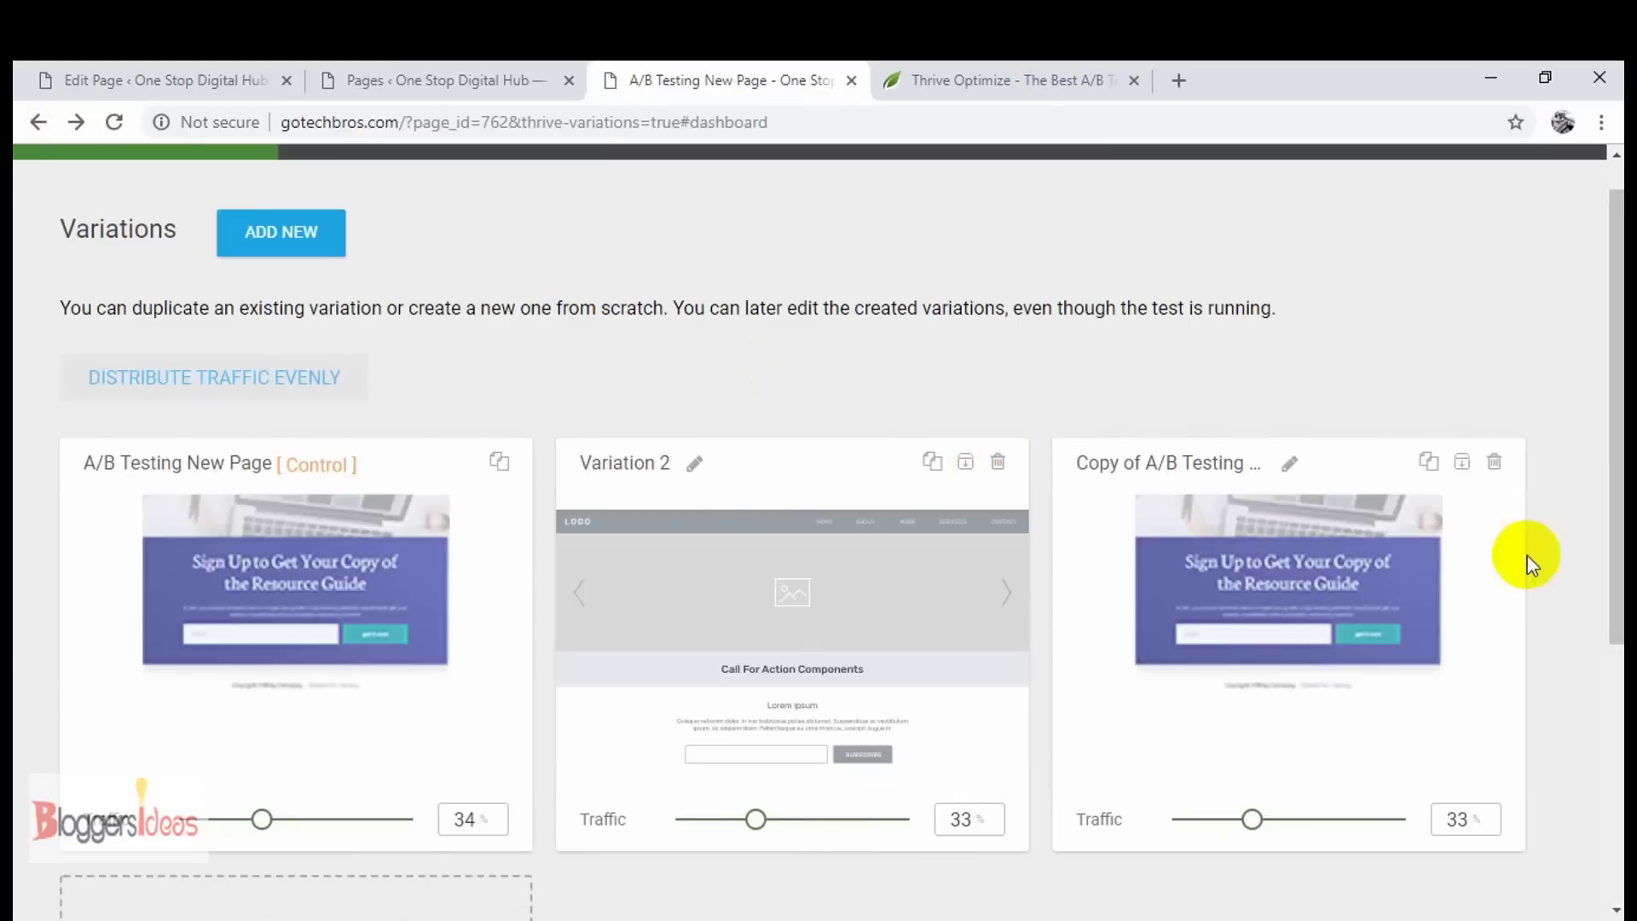
# Step: Delete Variation 2 for a 50/50 split, then open and leave the copy's editor
pyautogui.click(997, 462)
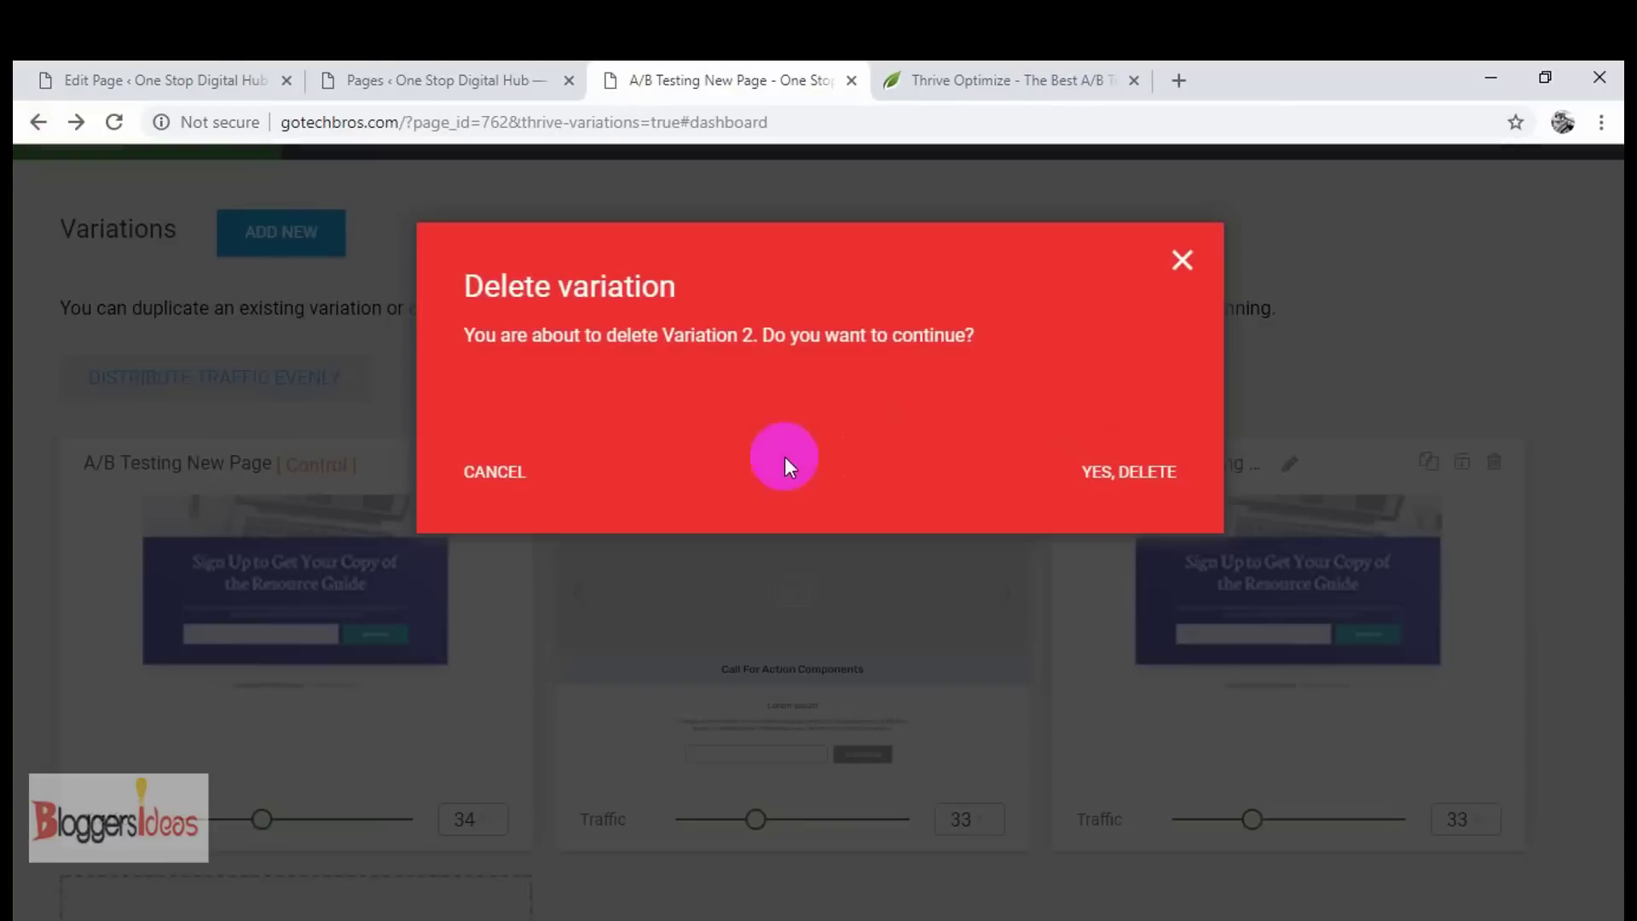
pyautogui.click(1182, 490)
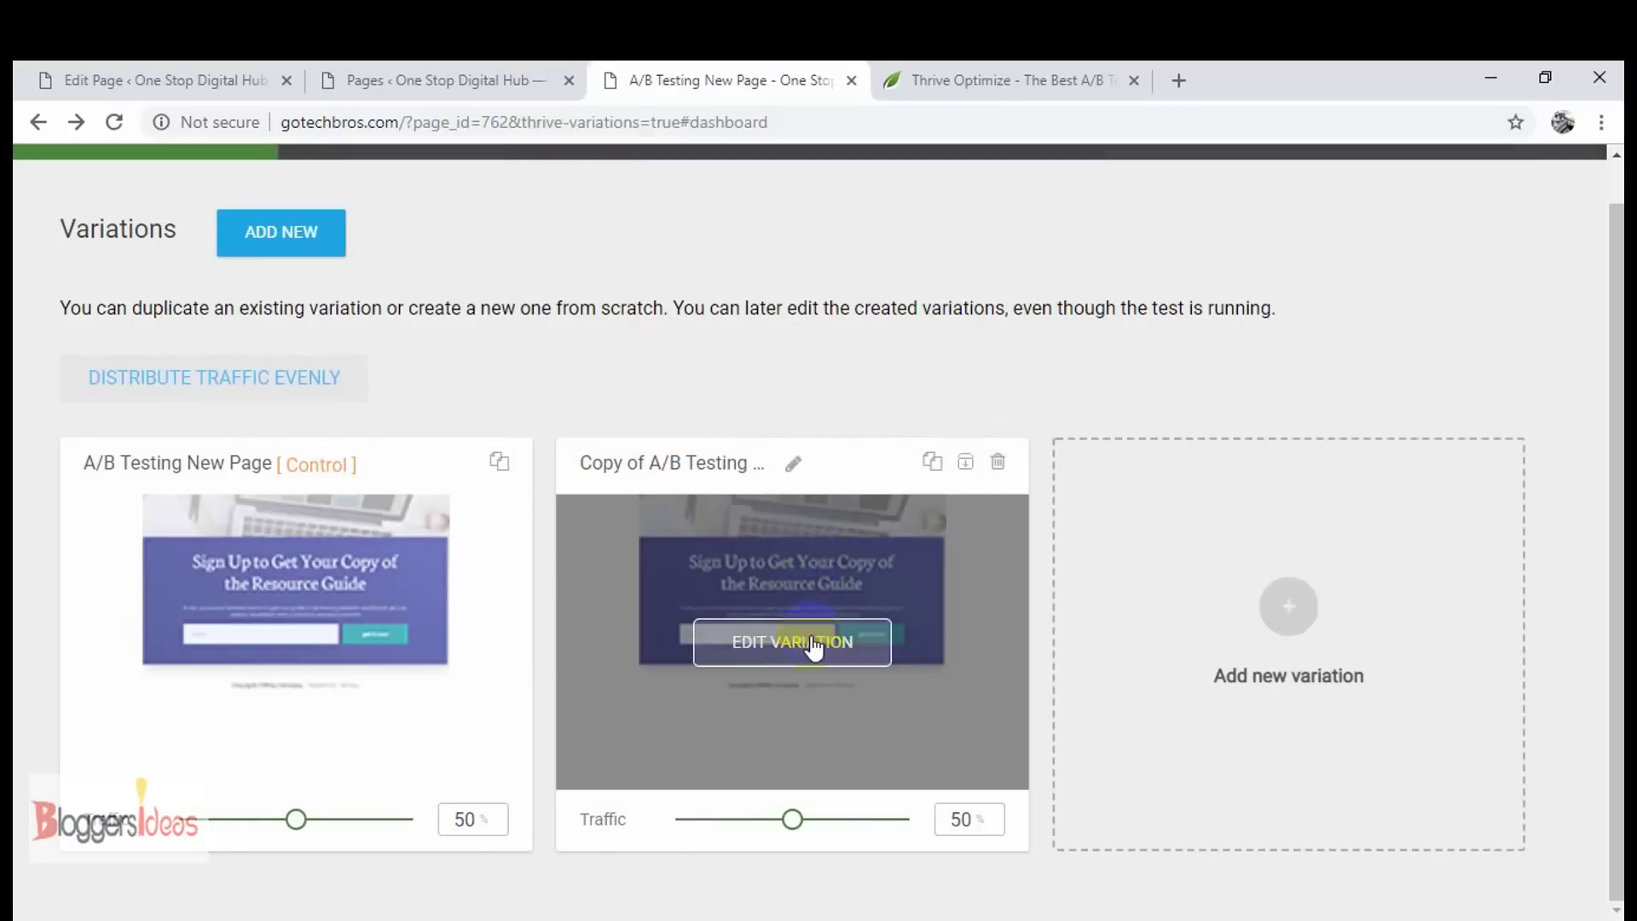
pyautogui.click(804, 636)
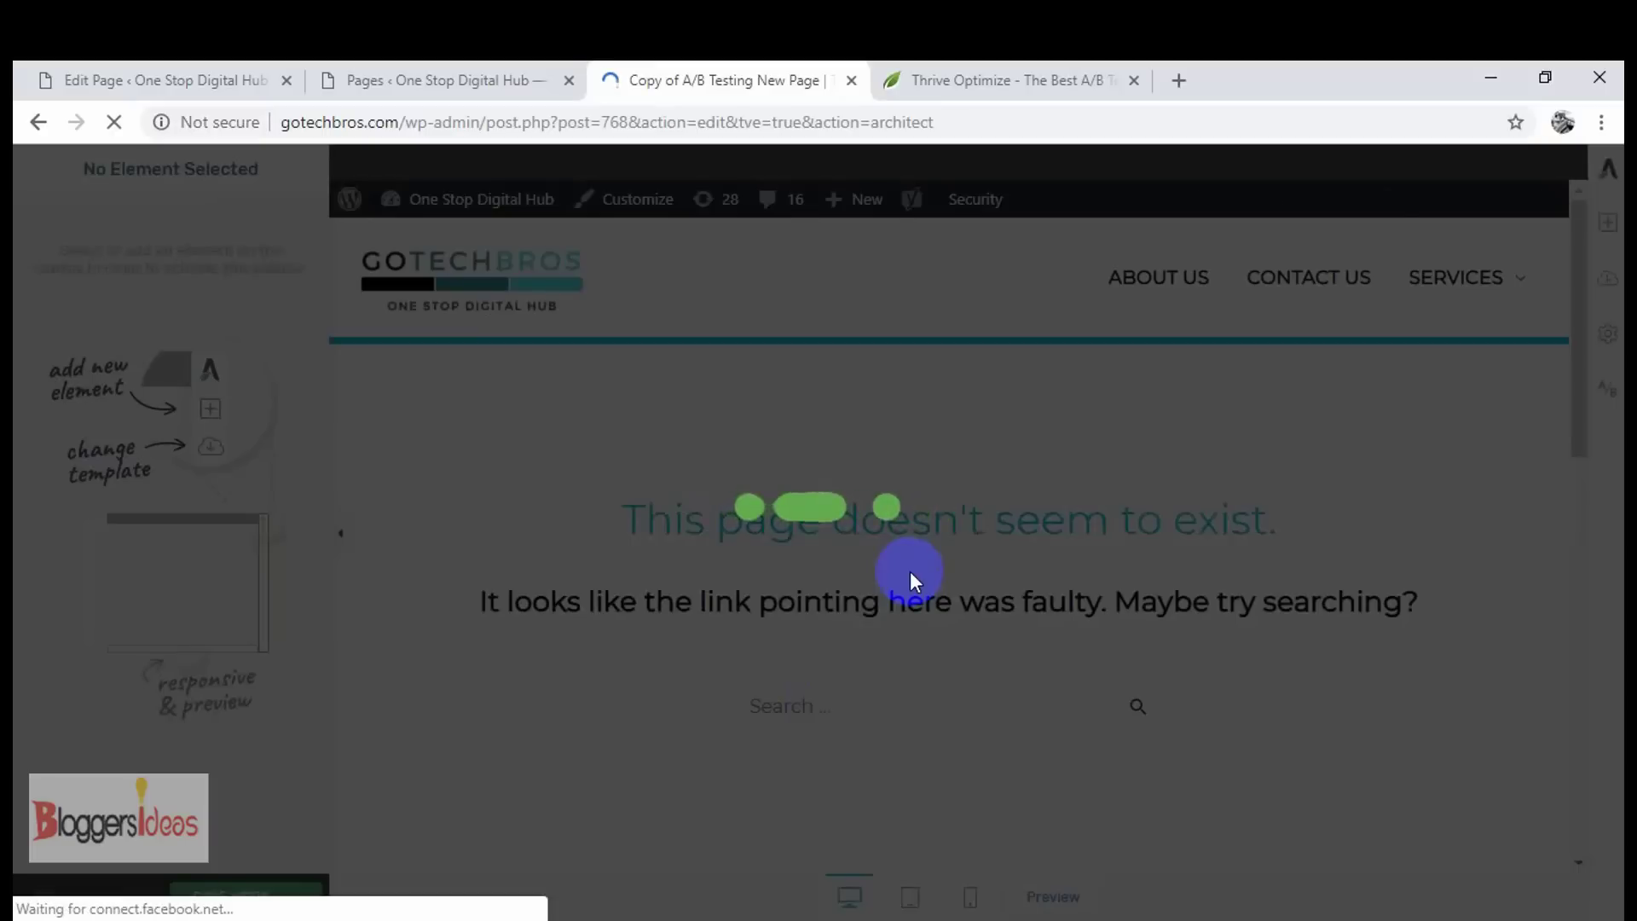
pyautogui.click(37, 122)
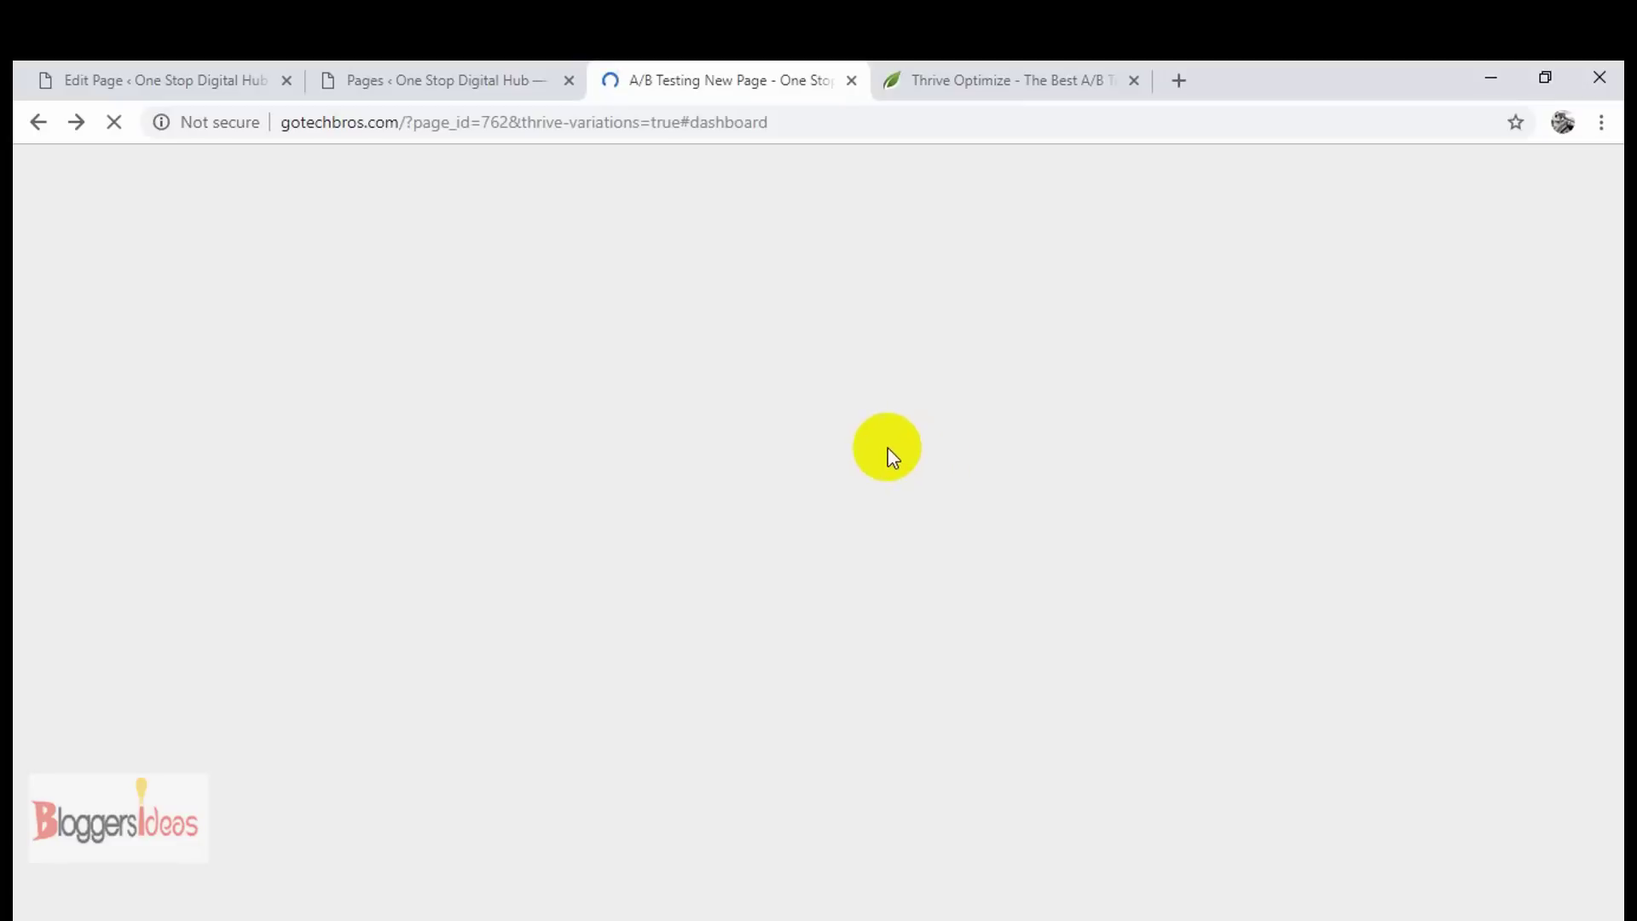
pyautogui.moveTo(199, 544)
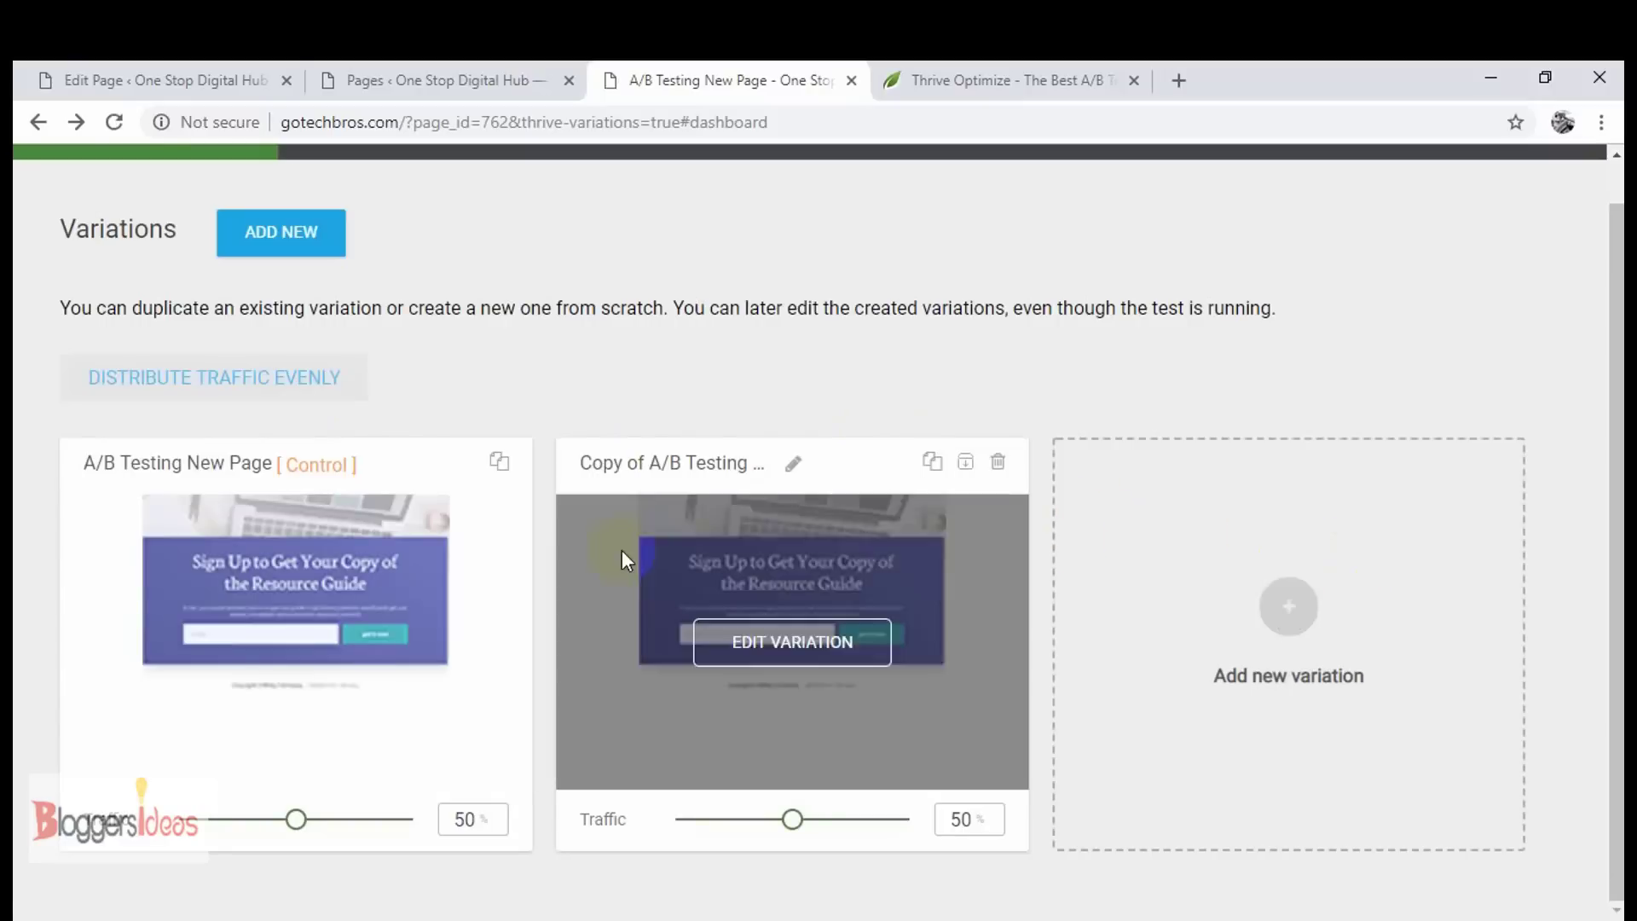
pyautogui.click(793, 820)
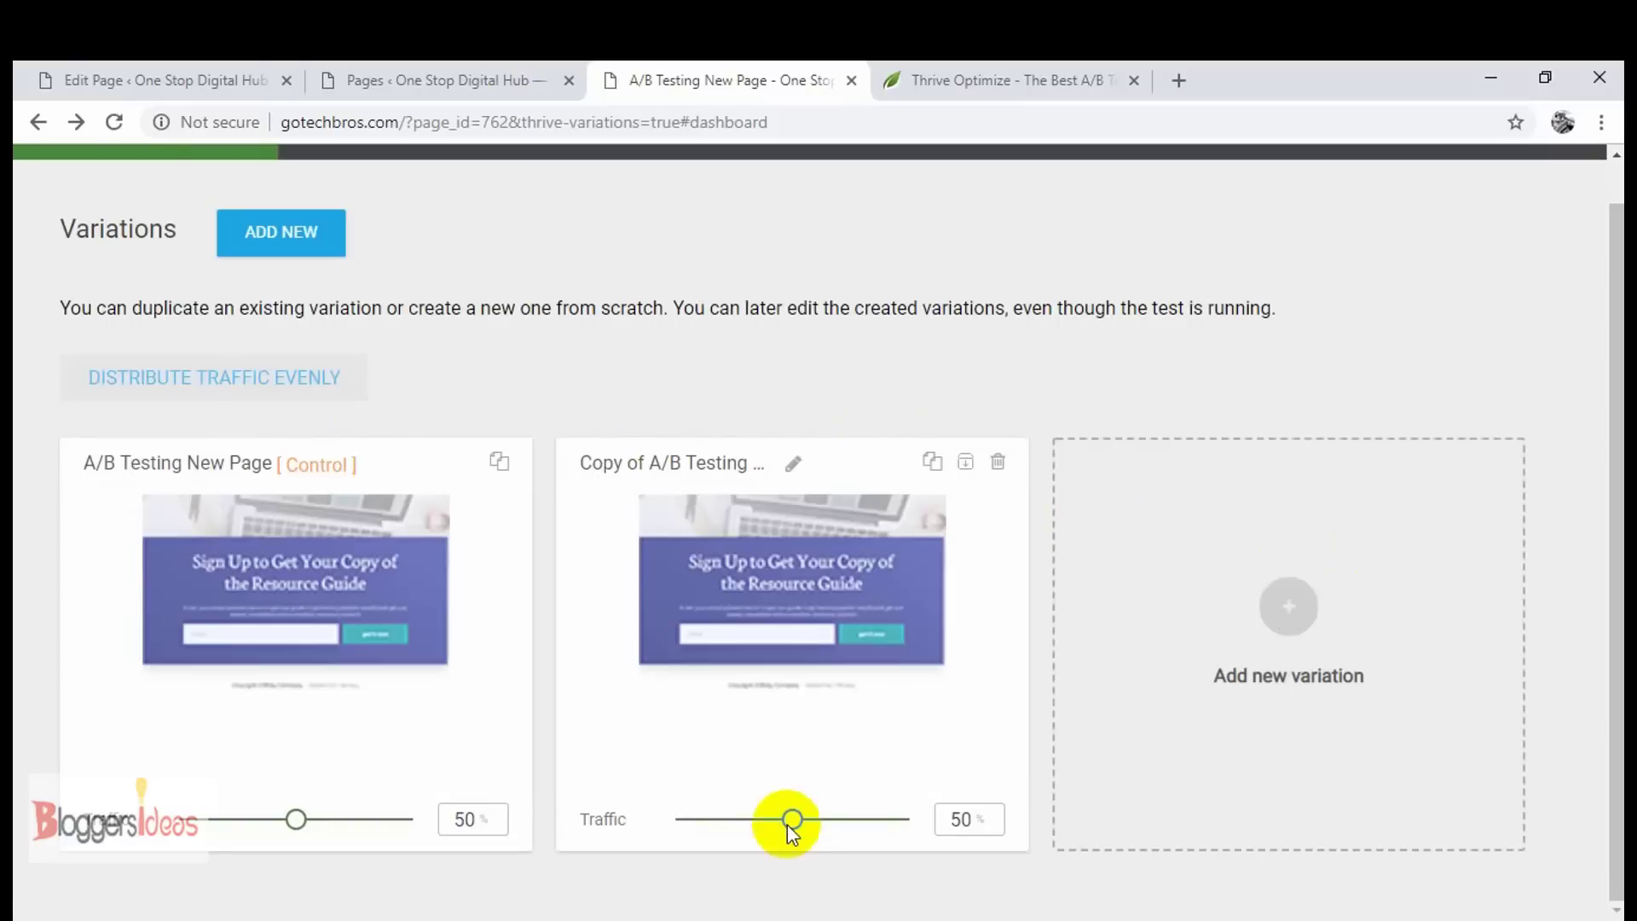
pyautogui.click(650, 357)
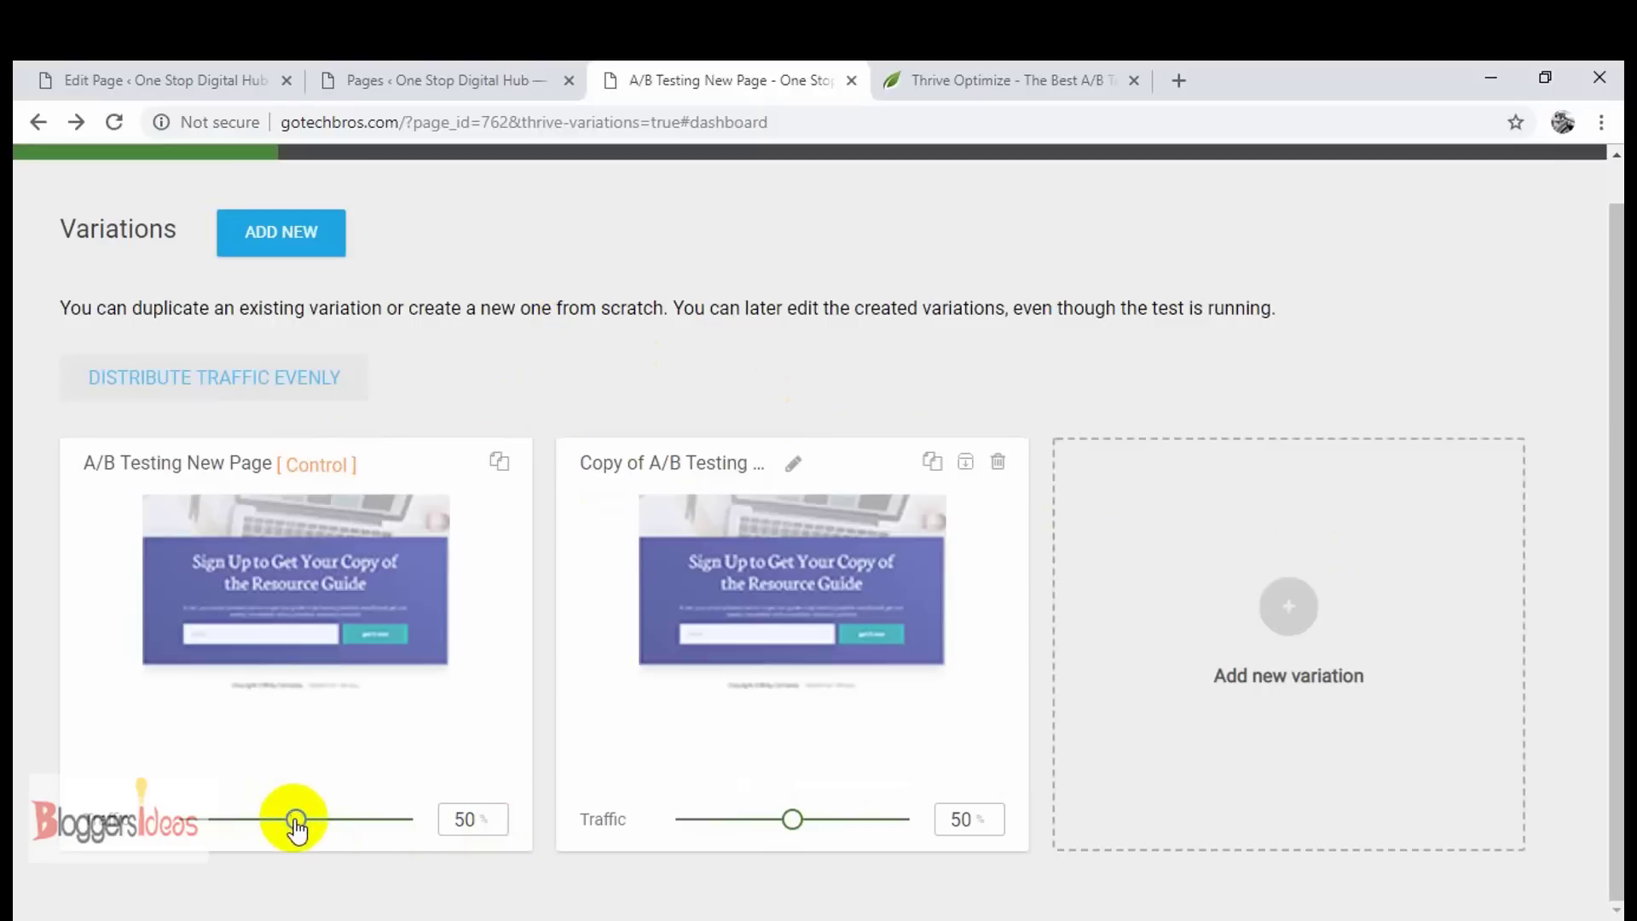
pyautogui.moveTo(296, 825)
pyautogui.mouseDown()
pyautogui.moveTo(206, 822)
pyautogui.moveTo(283, 831)
pyautogui.mouseUp()
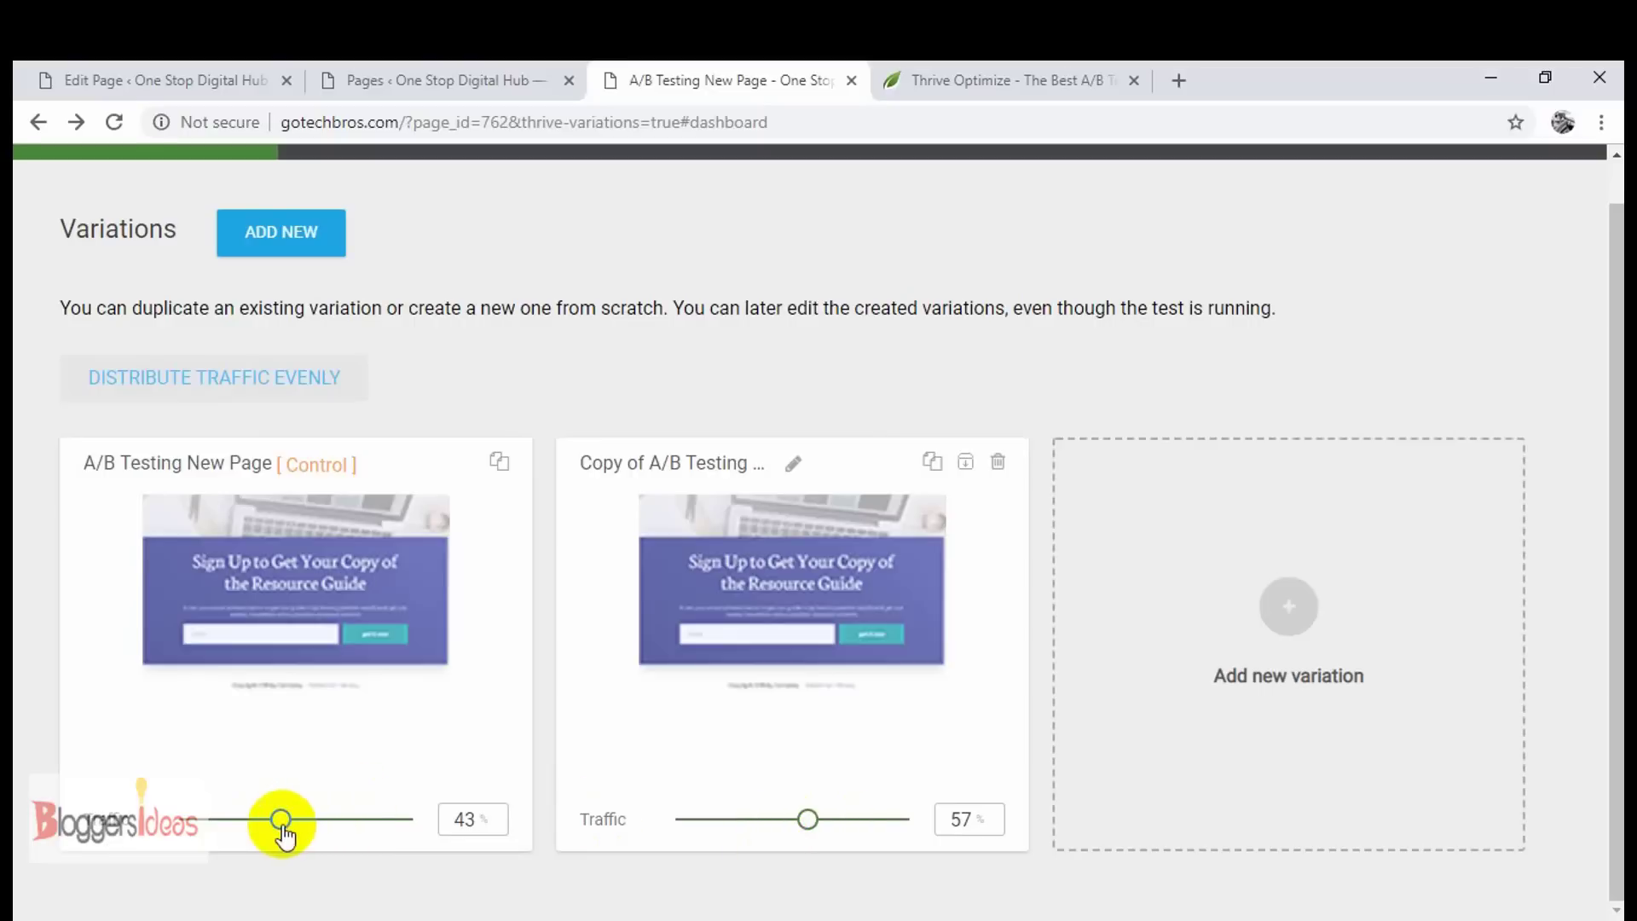
pyautogui.moveTo(284, 832); pyautogui.dragTo(313, 826)
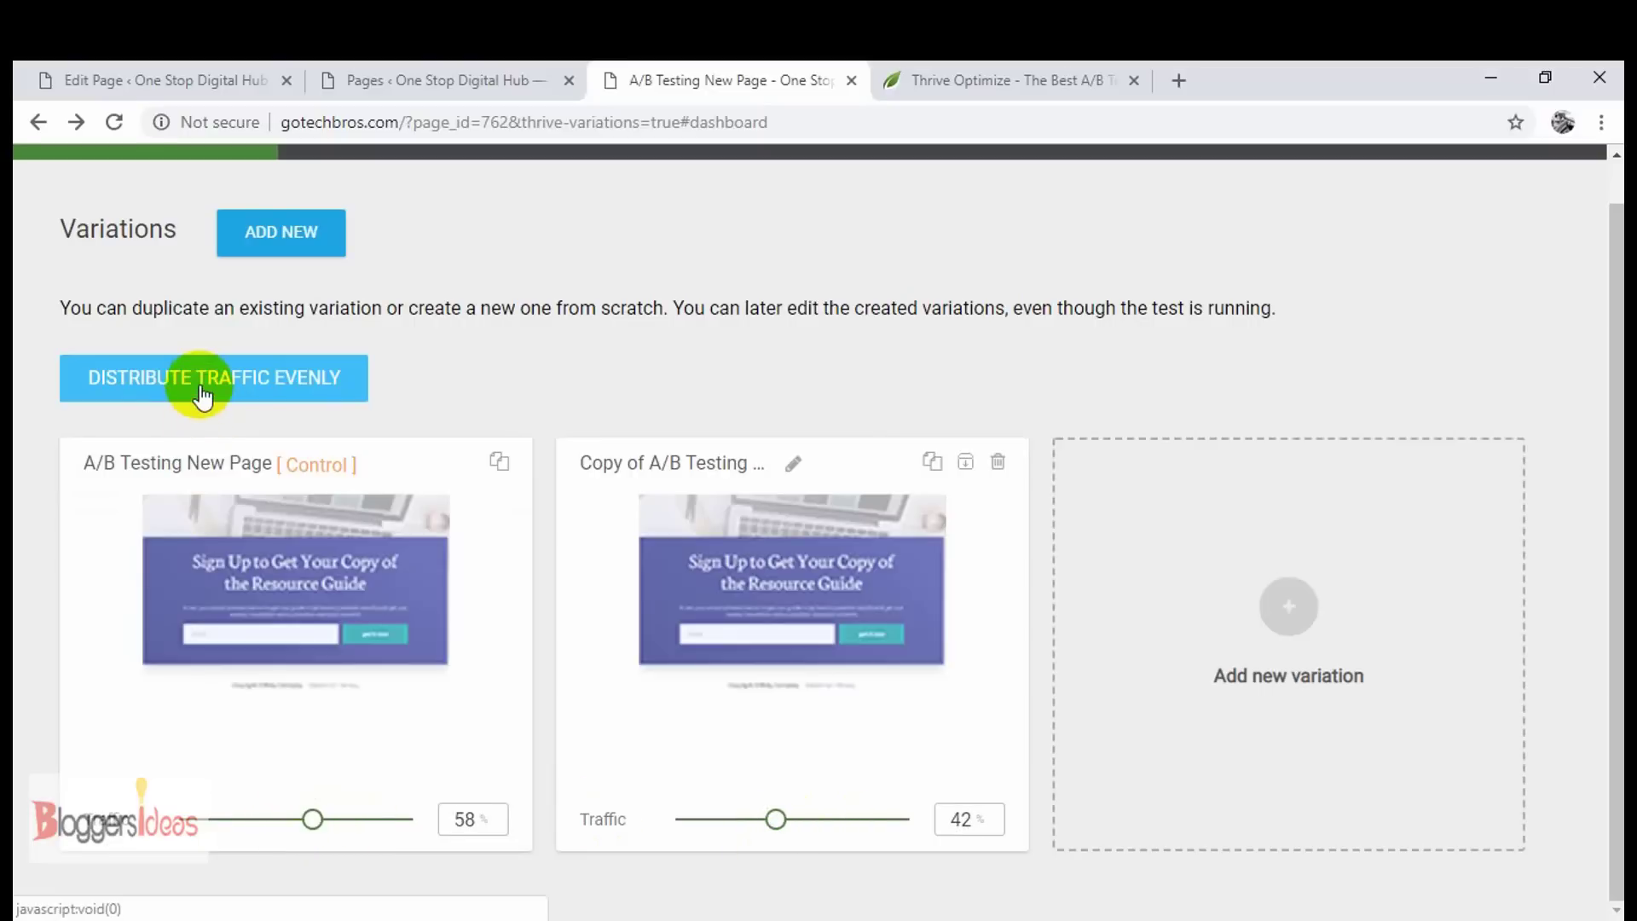
pyautogui.click(202, 394)
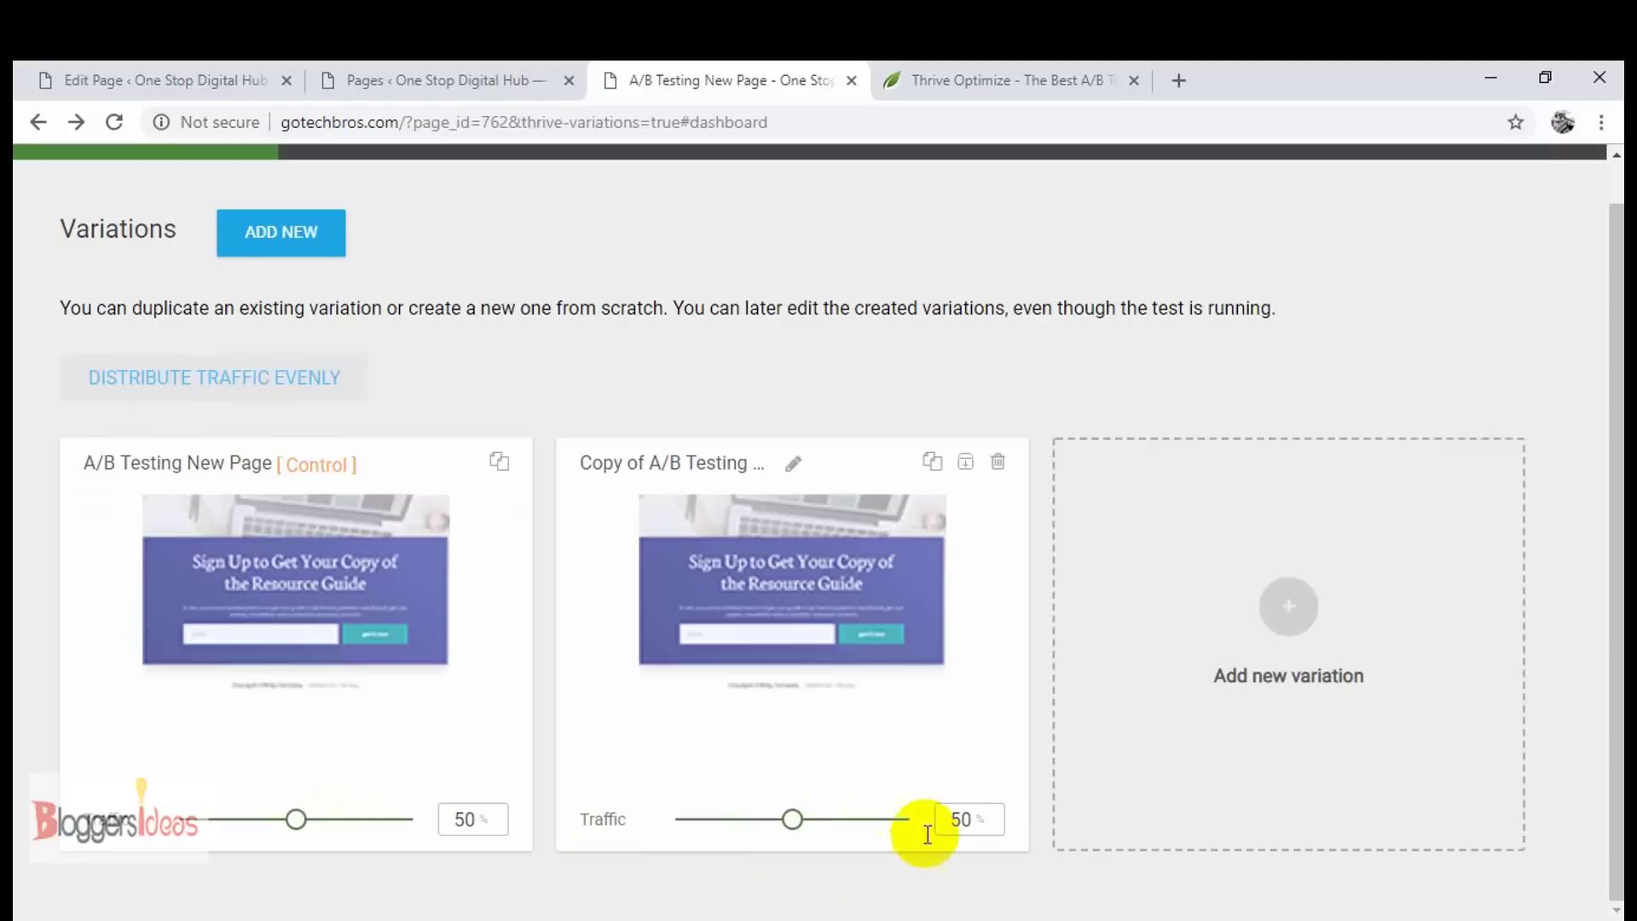
pyautogui.scroll(1, 1526, 472)
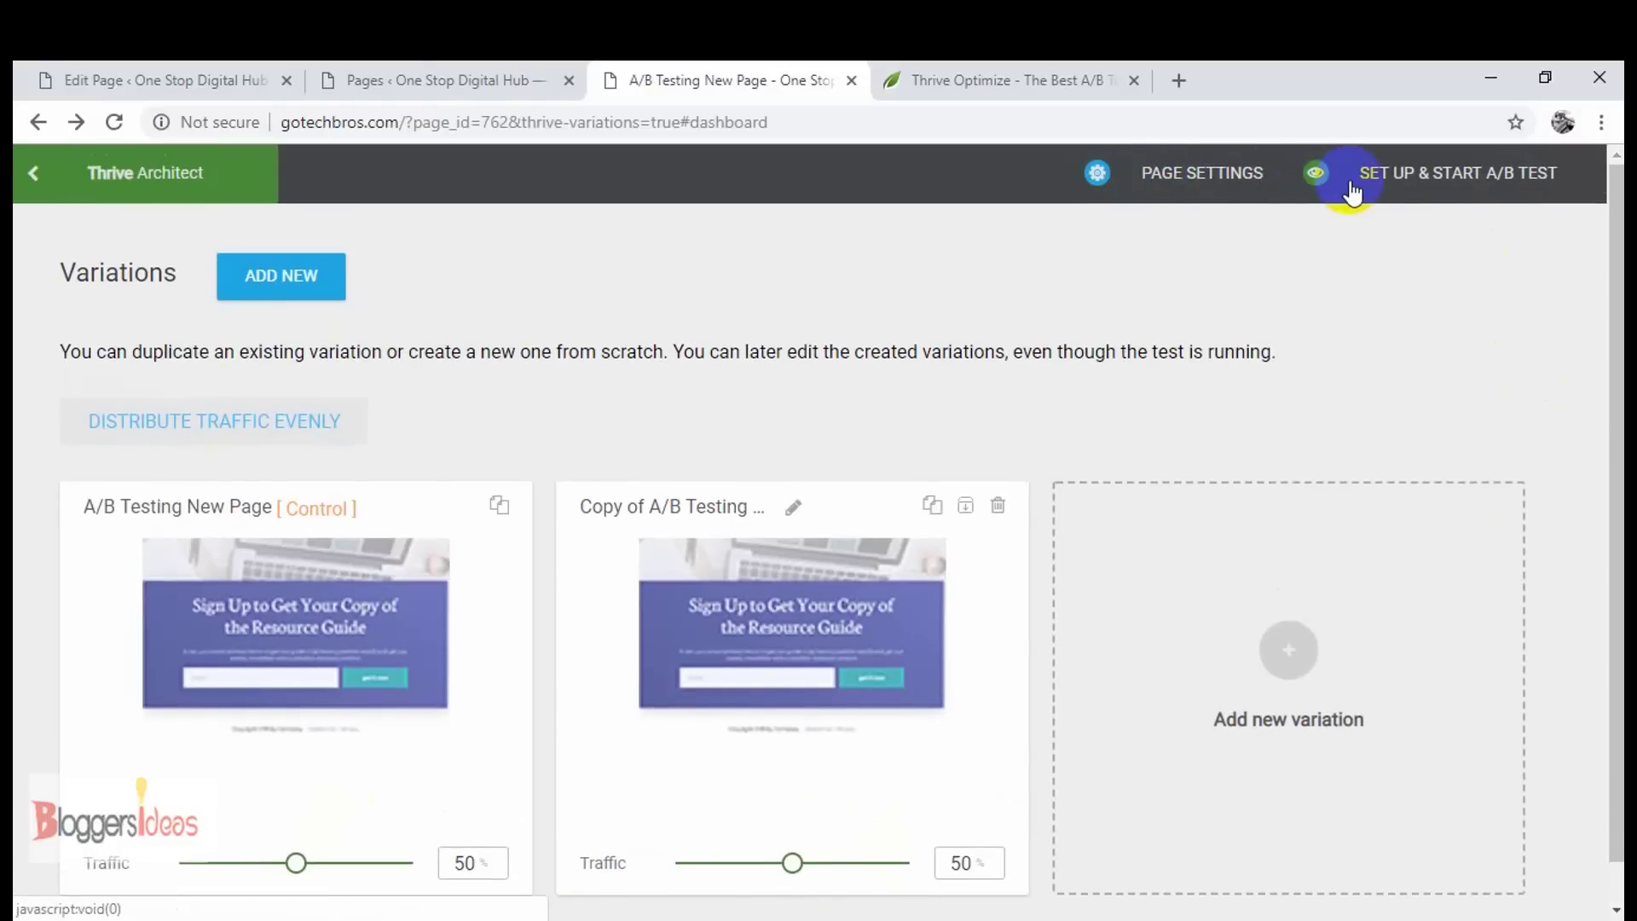
# Step: Set up the A/B test named 'ABZ' with automatic winner settings enabled, advancing to goal selection
pyautogui.click(1317, 175)
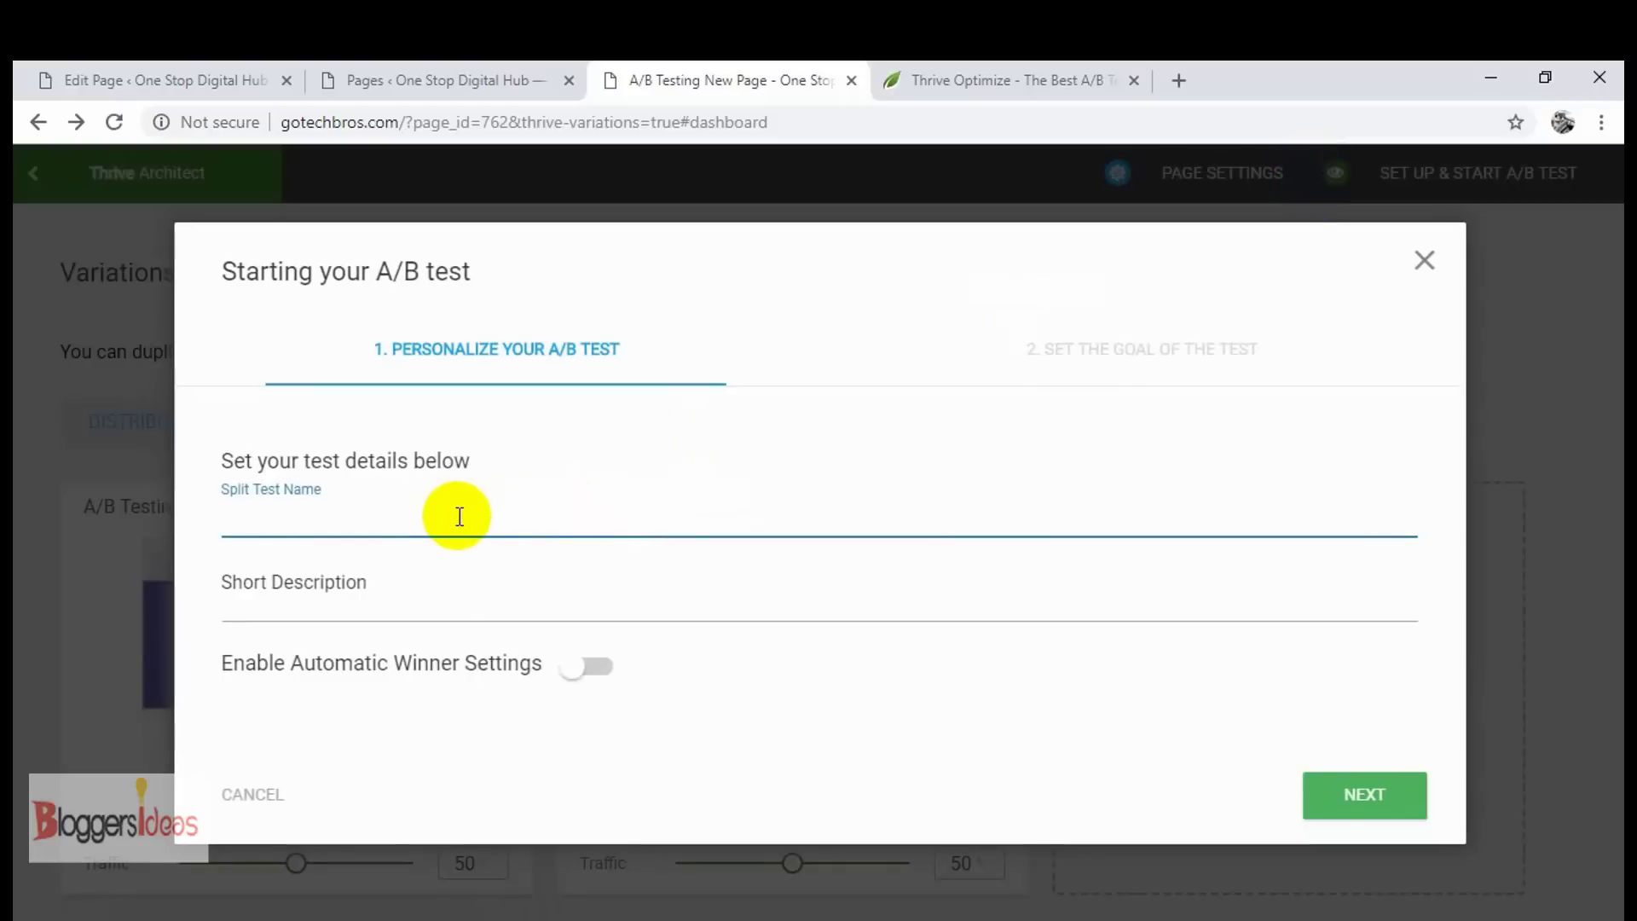
pyautogui.write('ABZ')
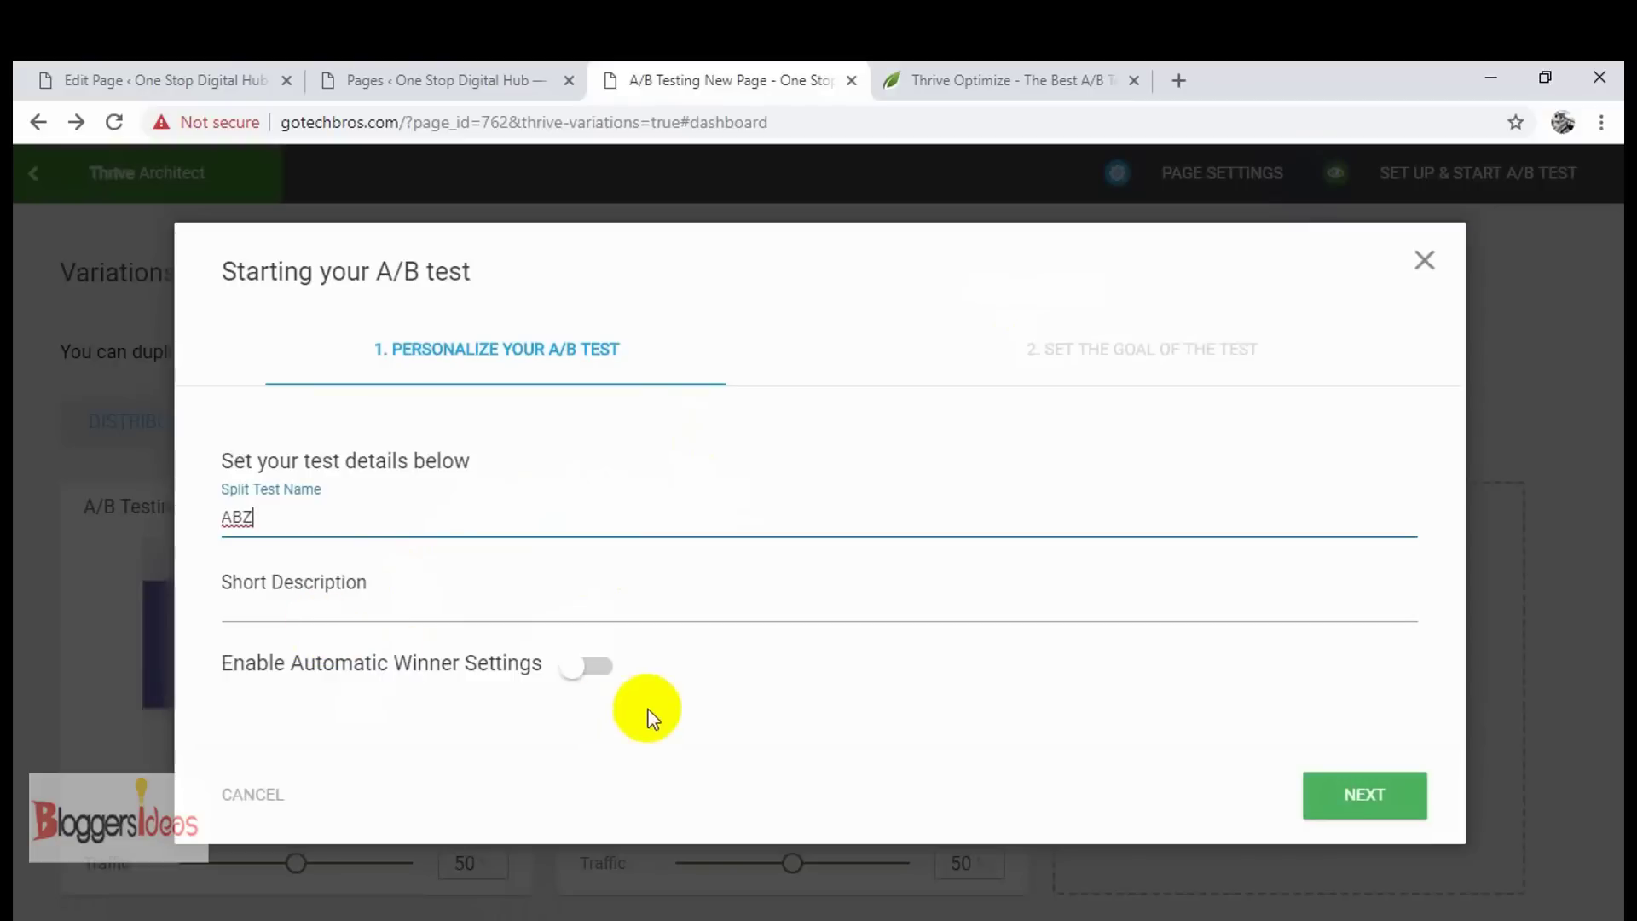
pyautogui.click(587, 666)
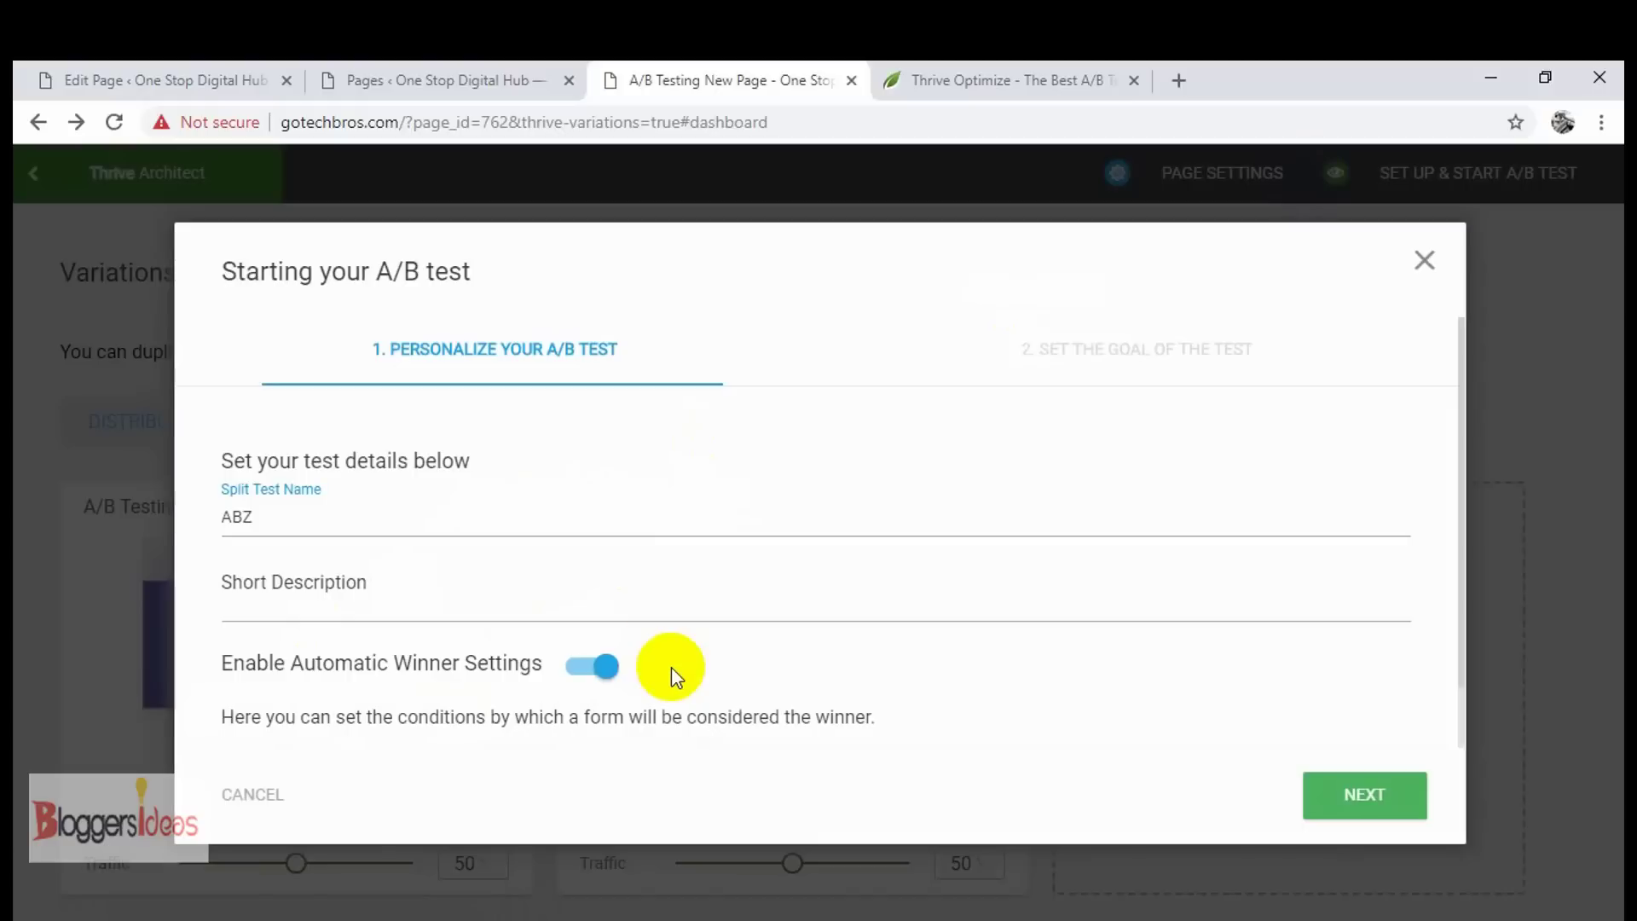
pyautogui.click(429, 610)
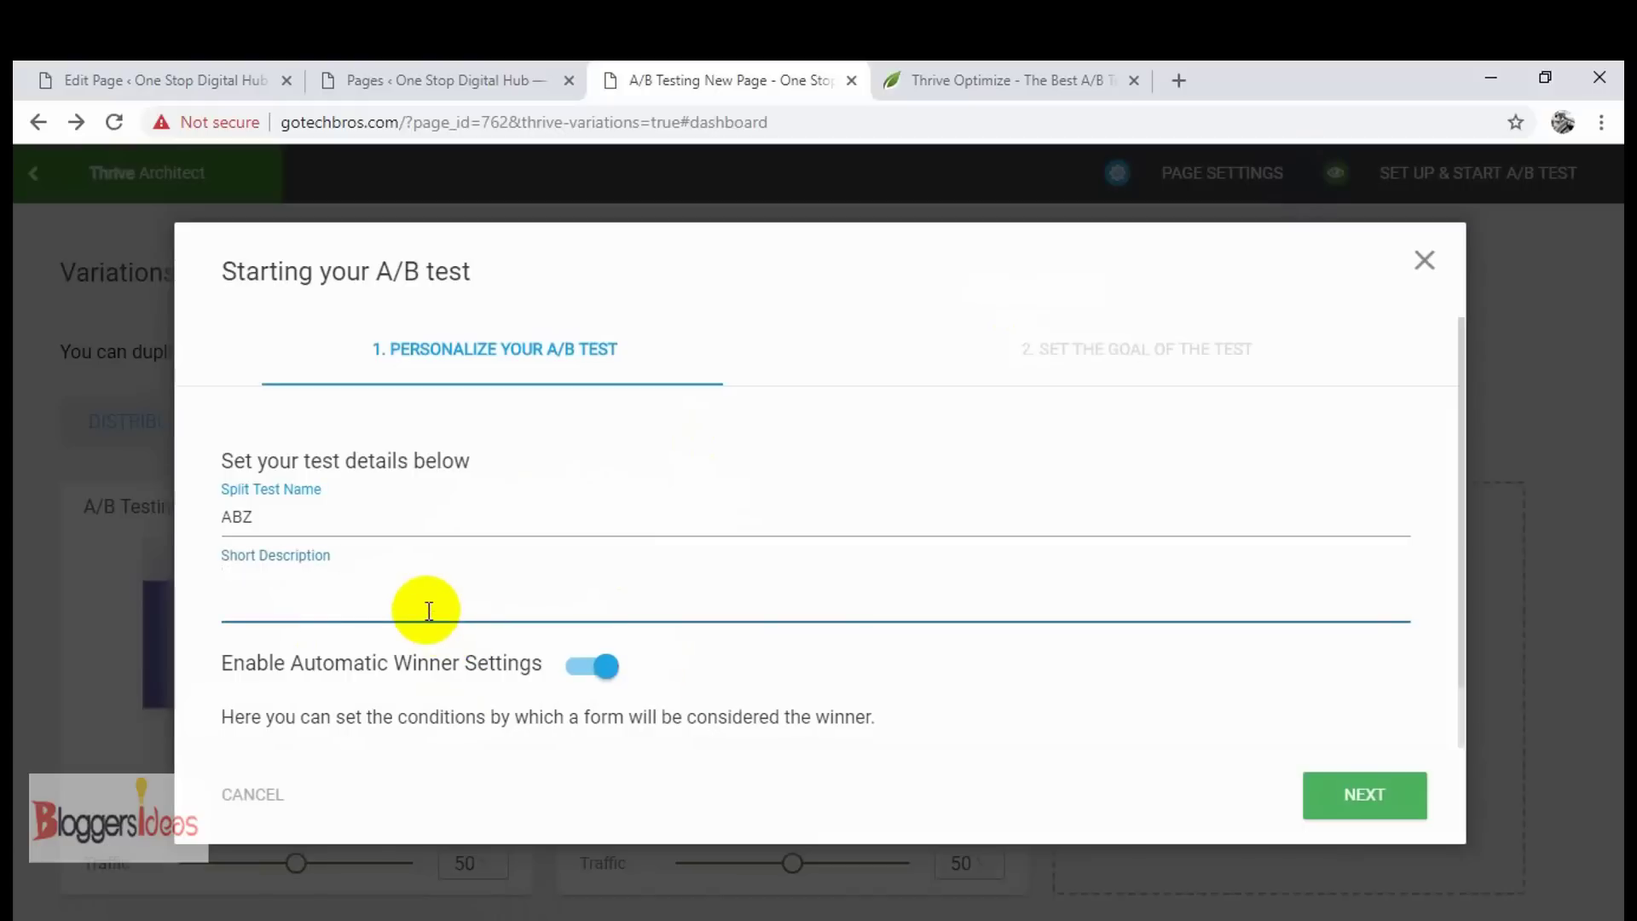
pyautogui.click(1321, 805)
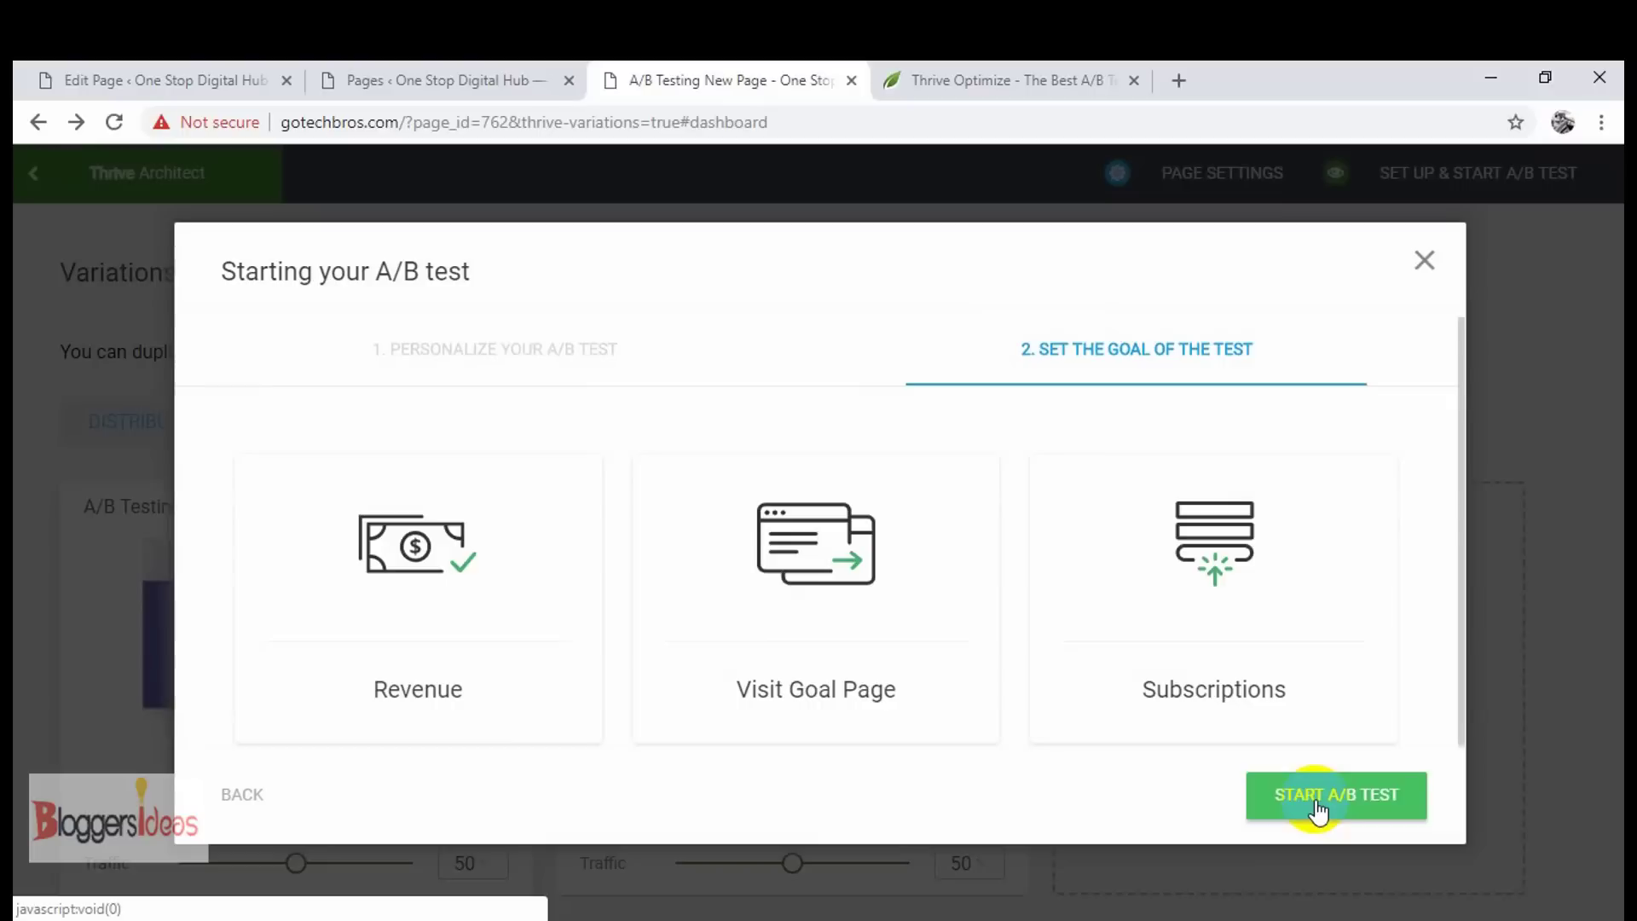
pyautogui.scroll(-1, 852, 596)
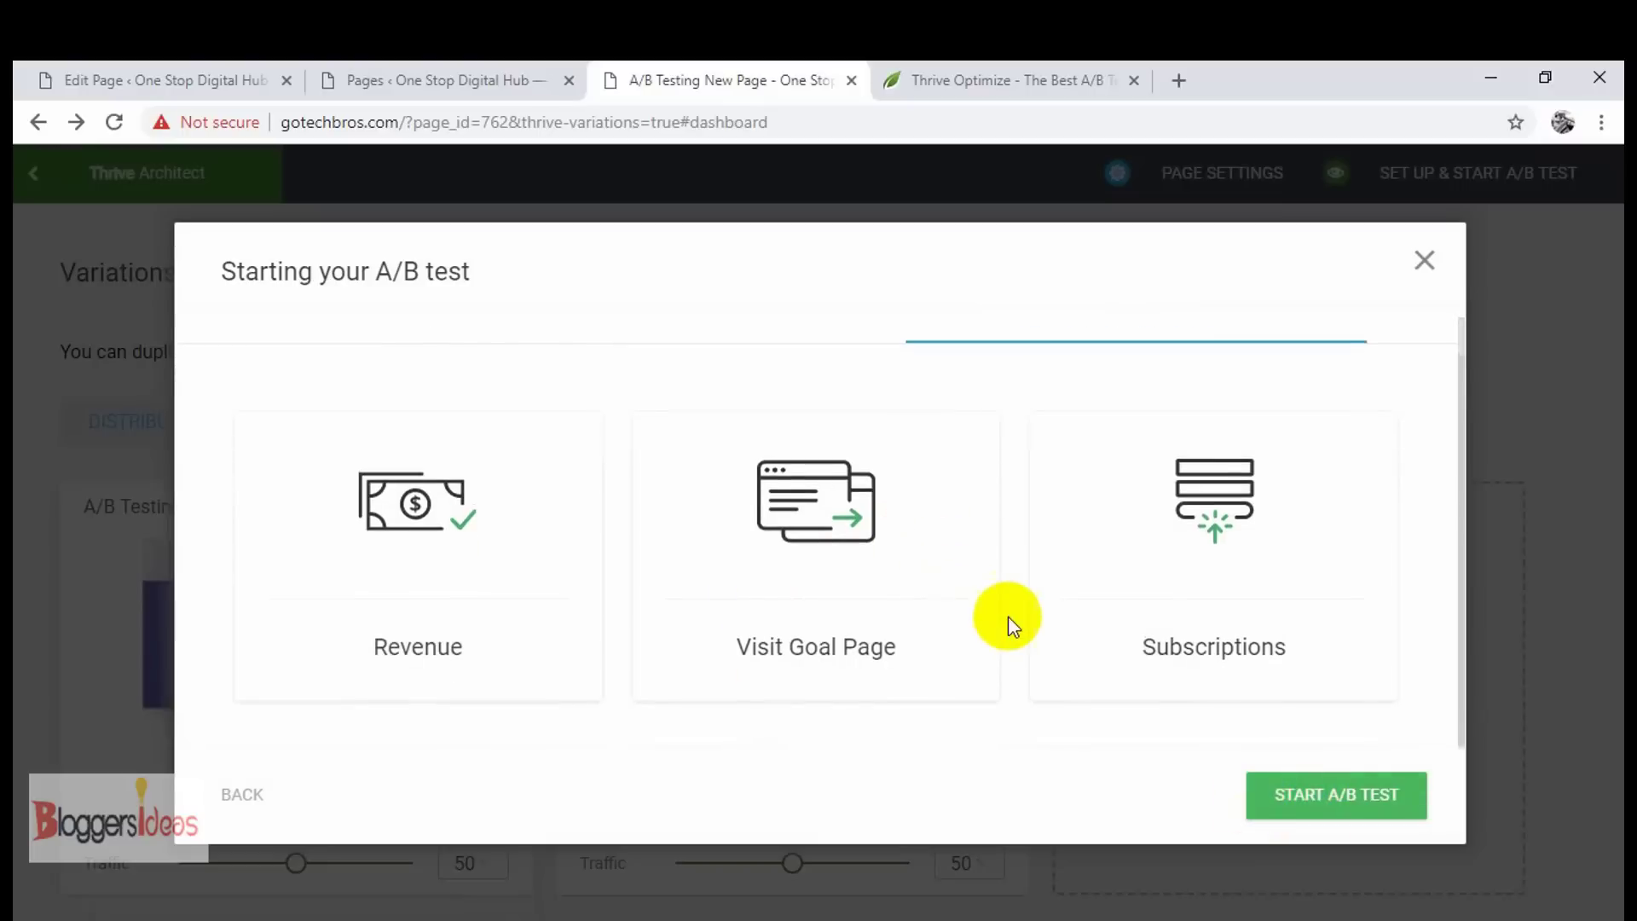
pyautogui.scroll(1, 1074, 554)
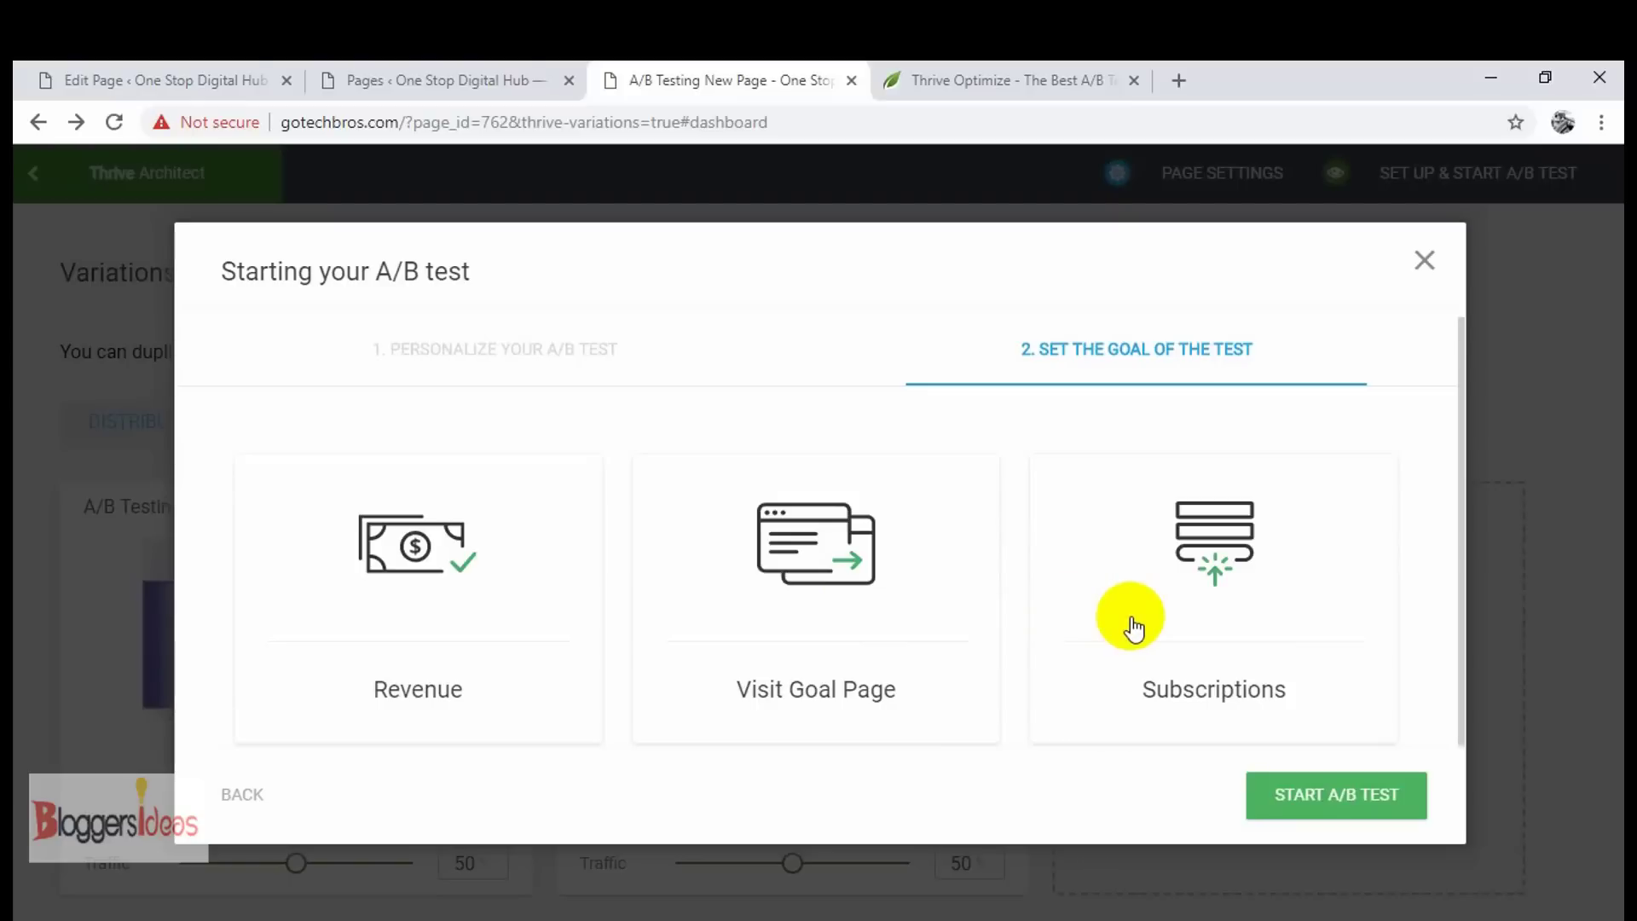
# Step: Choose Visit Goal Page as the goal, with the Home page as target
pyautogui.click(829, 616)
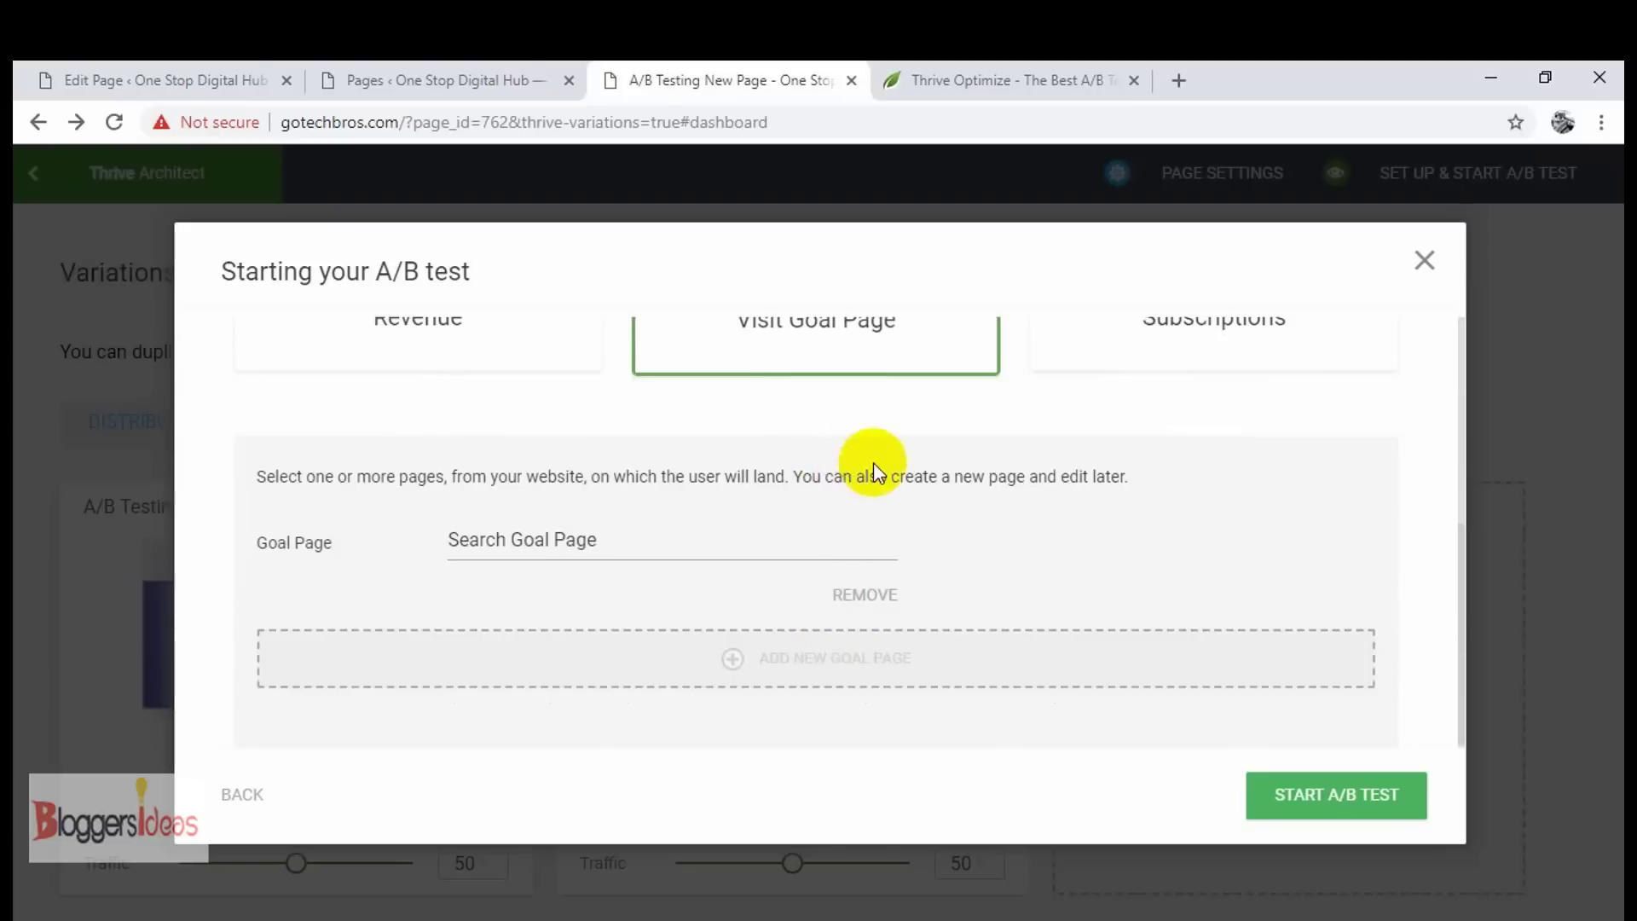
pyautogui.scroll(4, 858, 457)
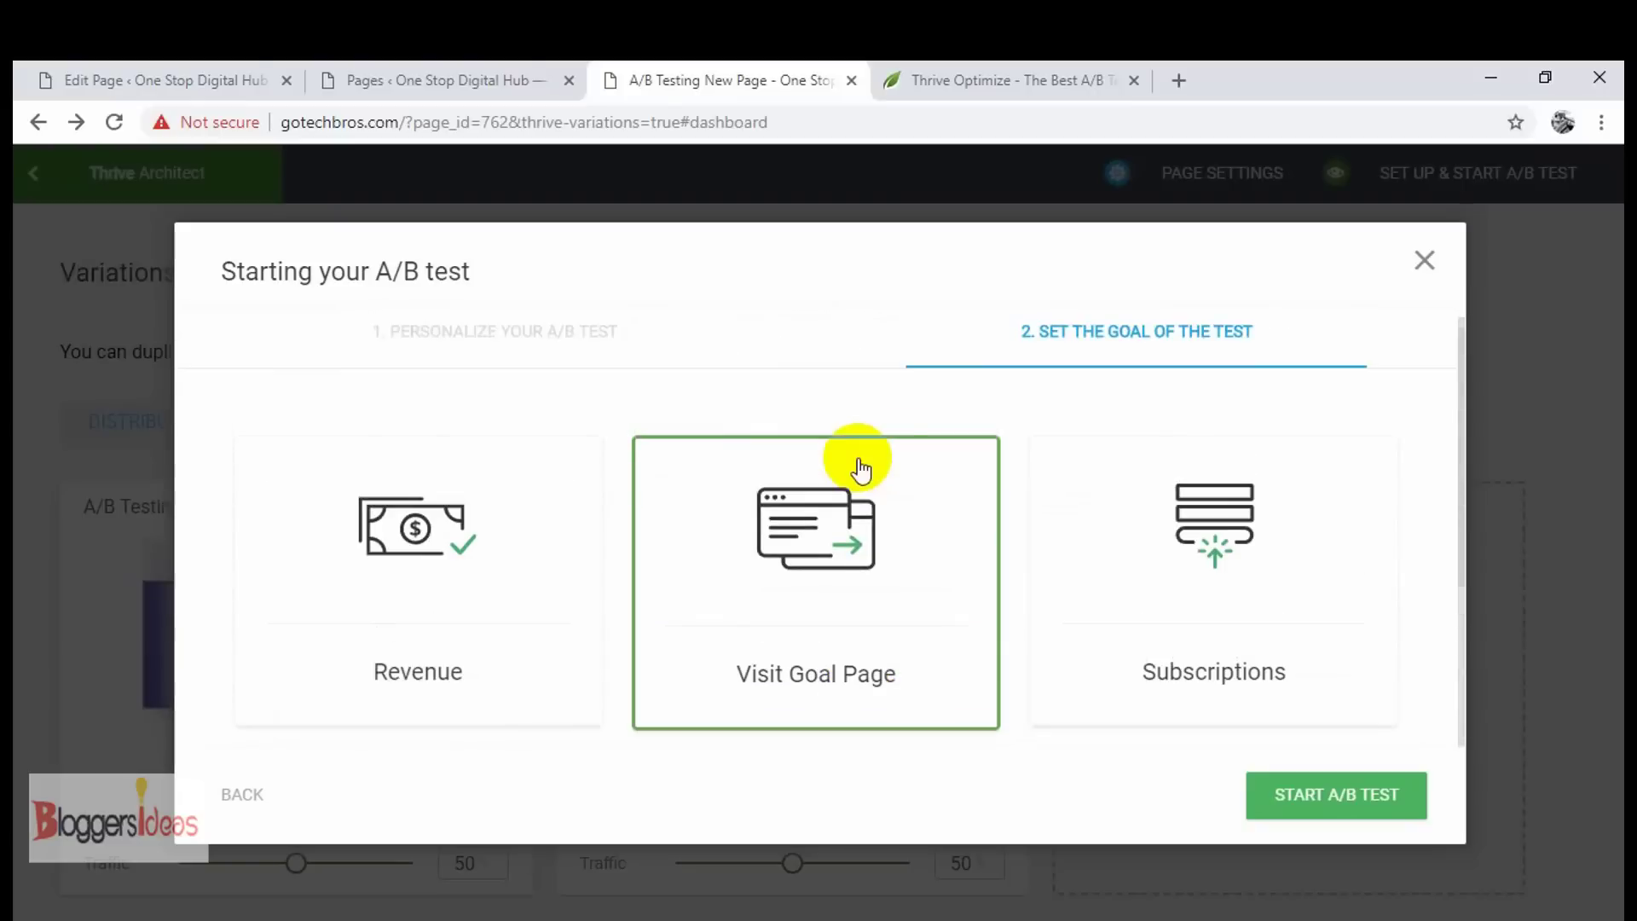
pyautogui.scroll(-4, 837, 579)
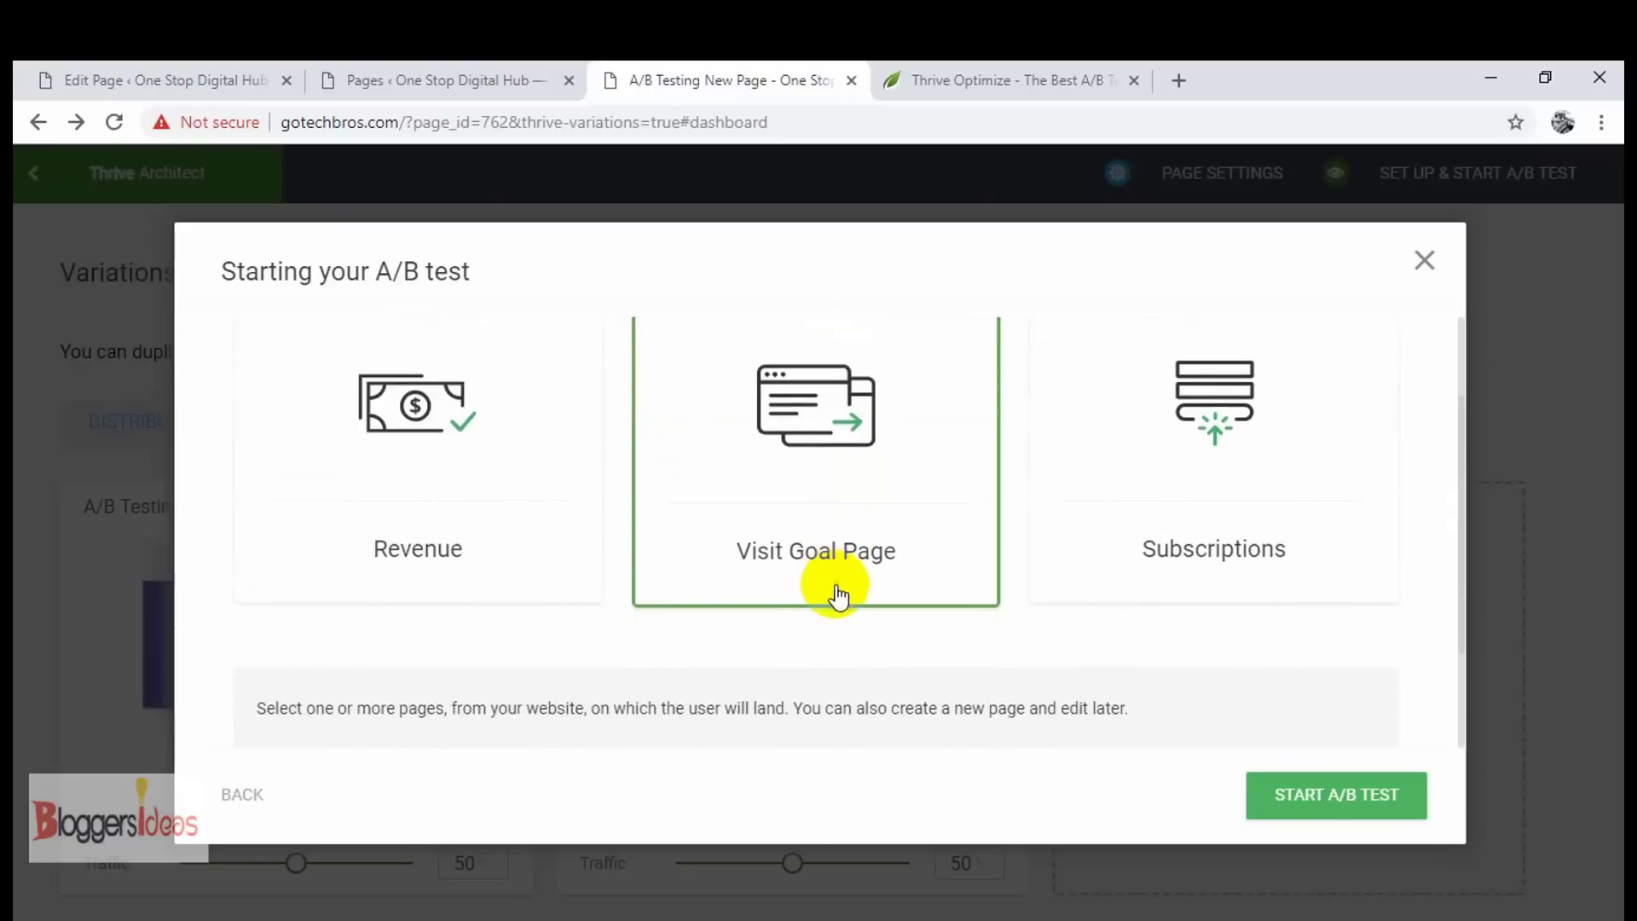
pyautogui.click(662, 541)
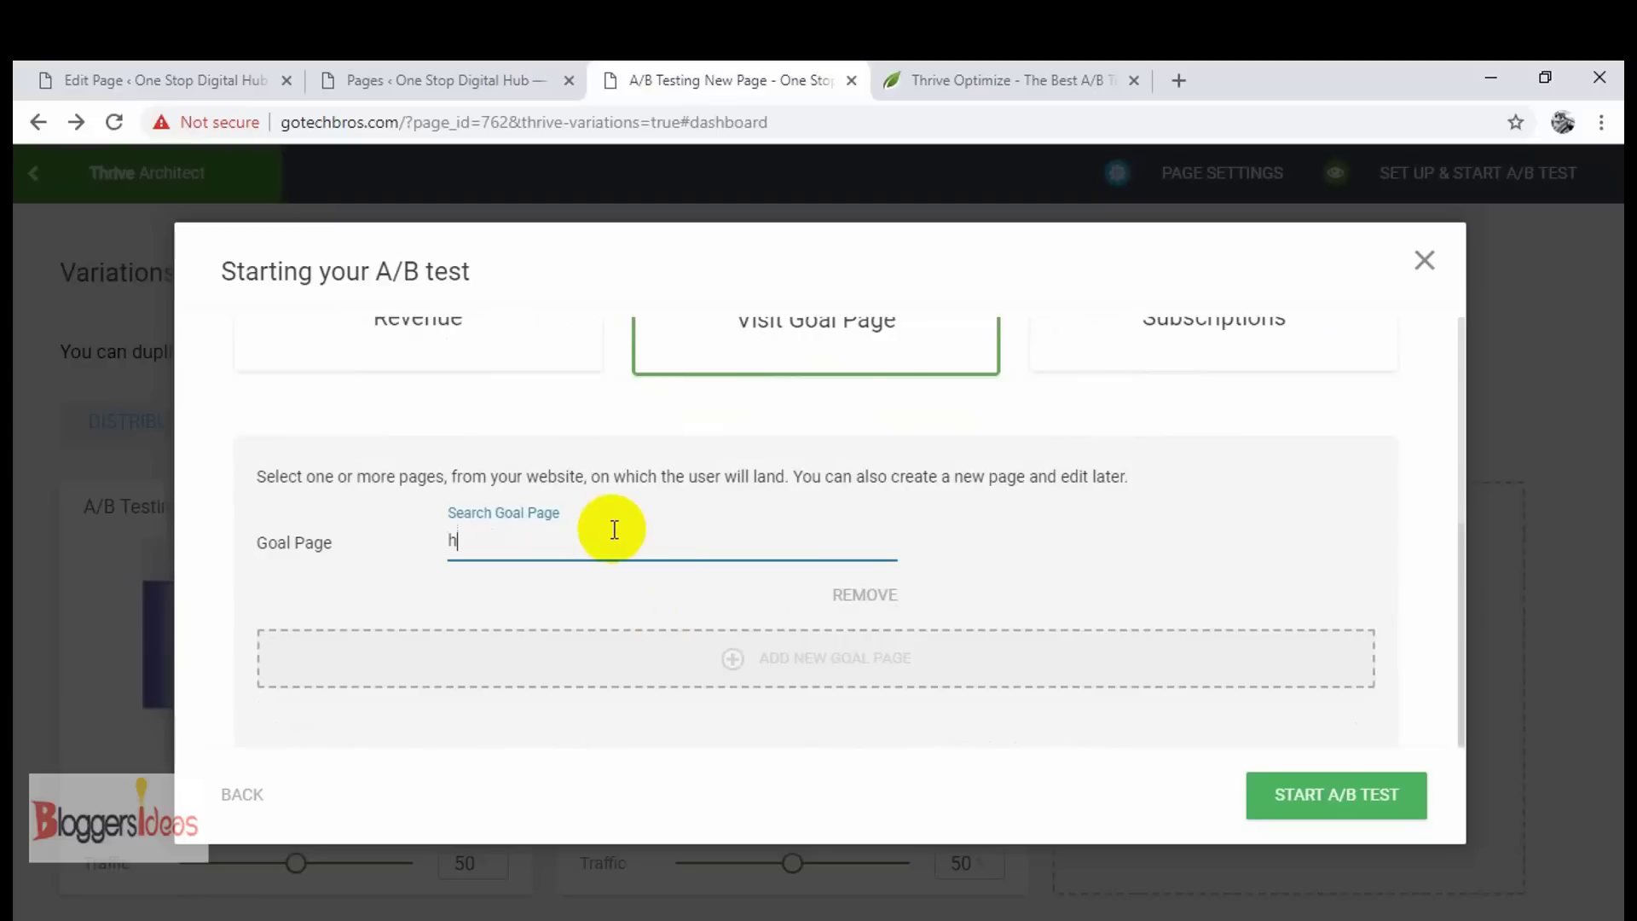
pyautogui.write('home')
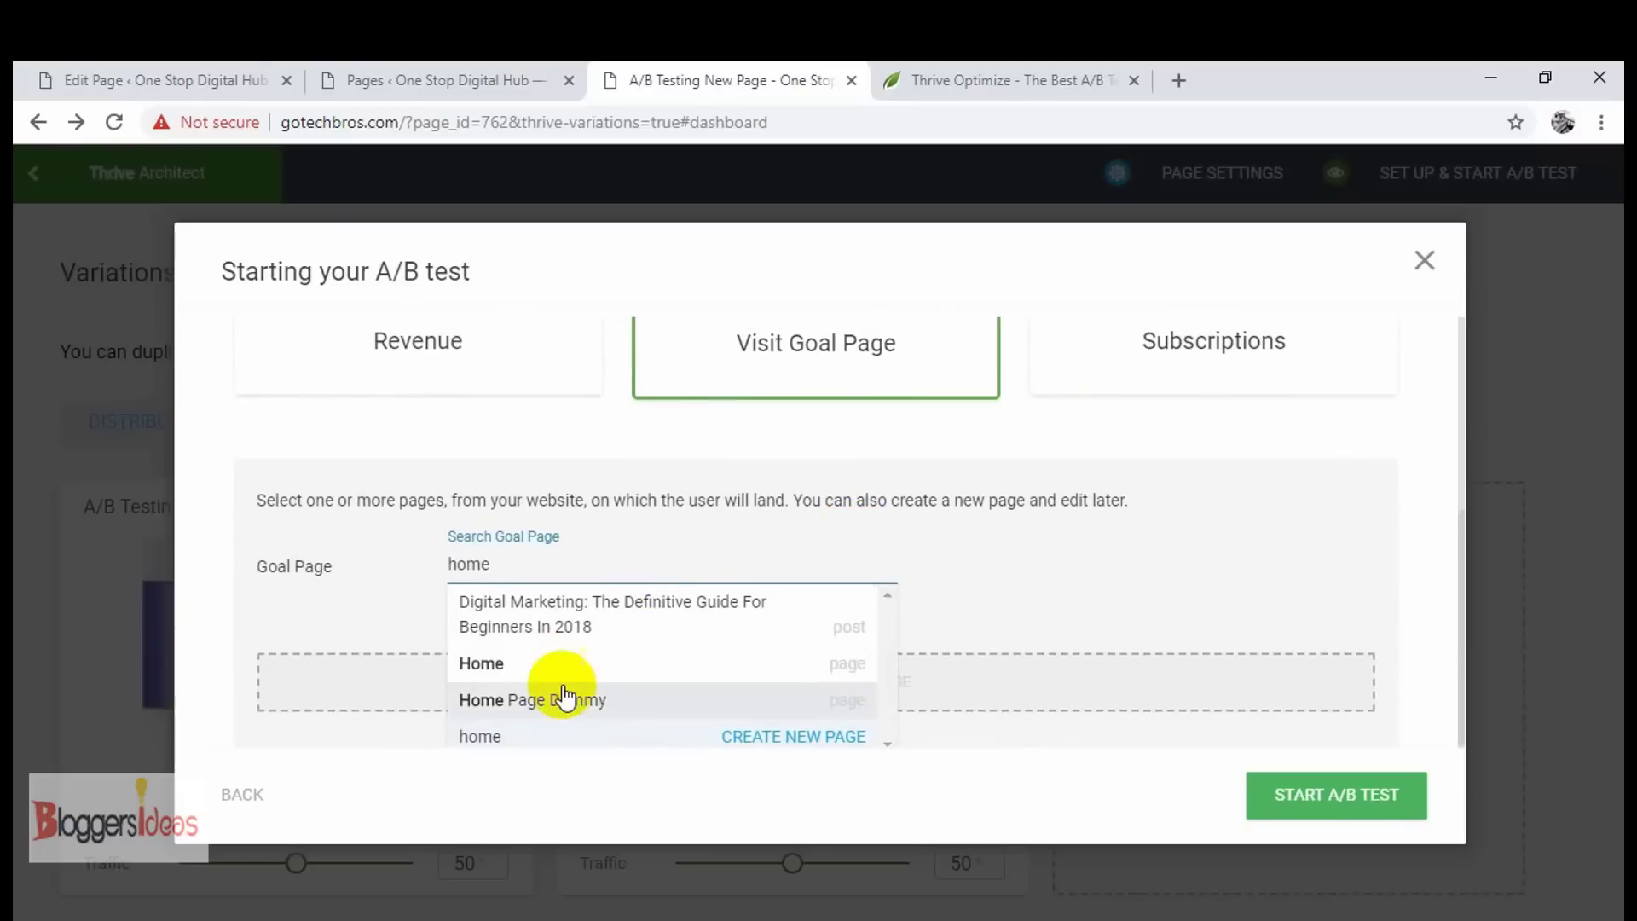
pyautogui.click(537, 663)
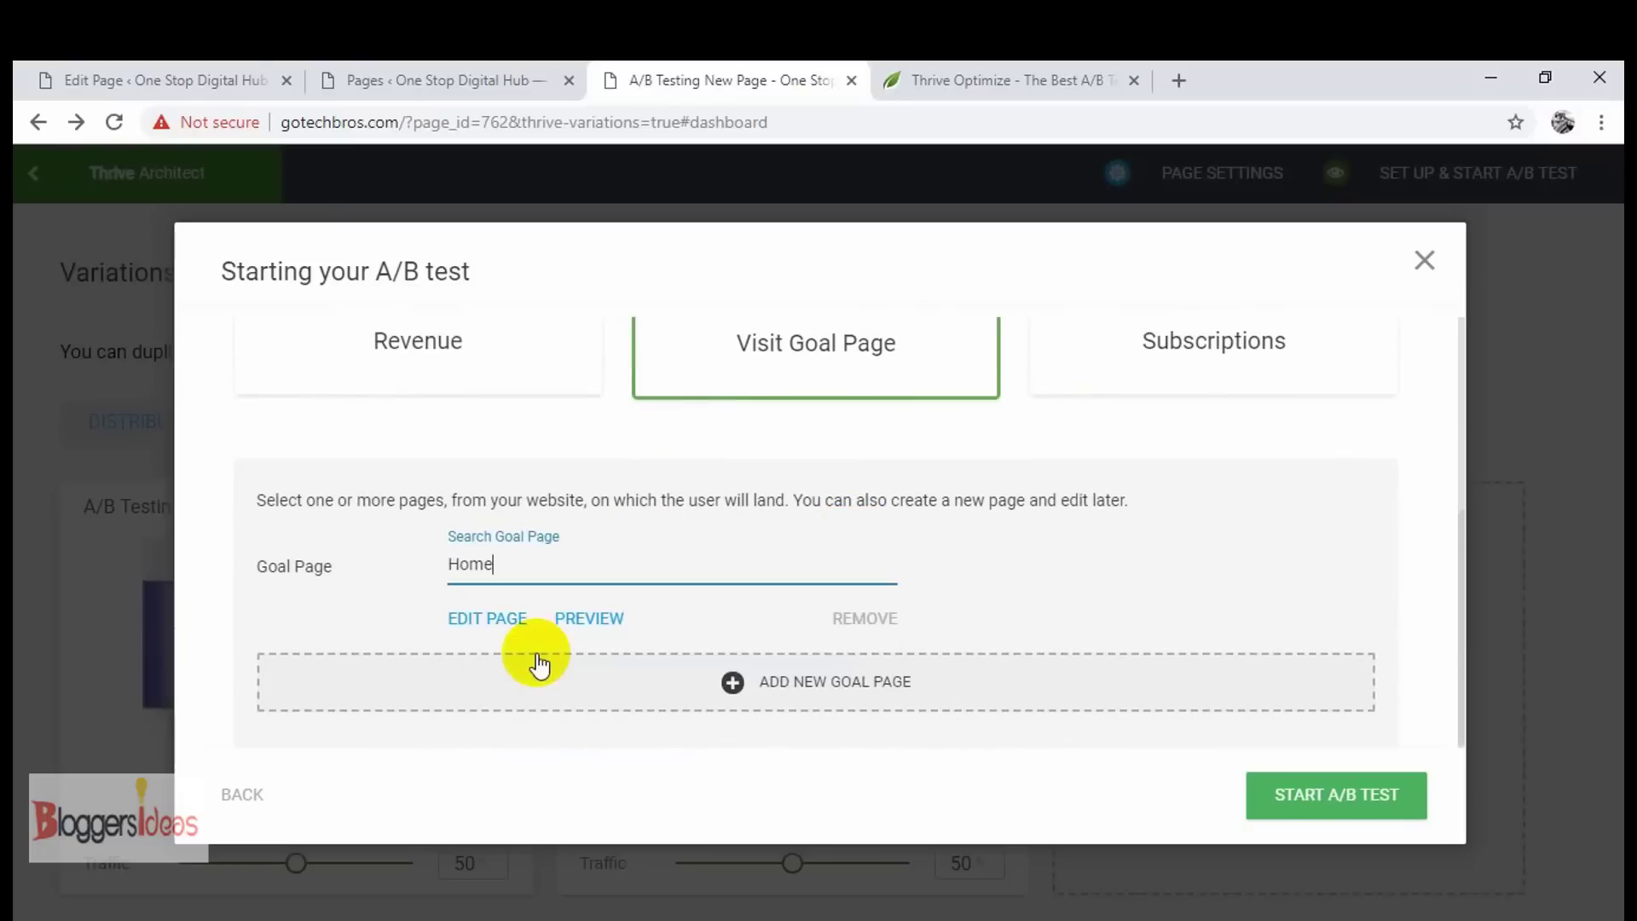
# Step: Preview the Home goal page in a new tab, then start the A/B test
pyautogui.click(587, 618)
pyautogui.click(694, 79)
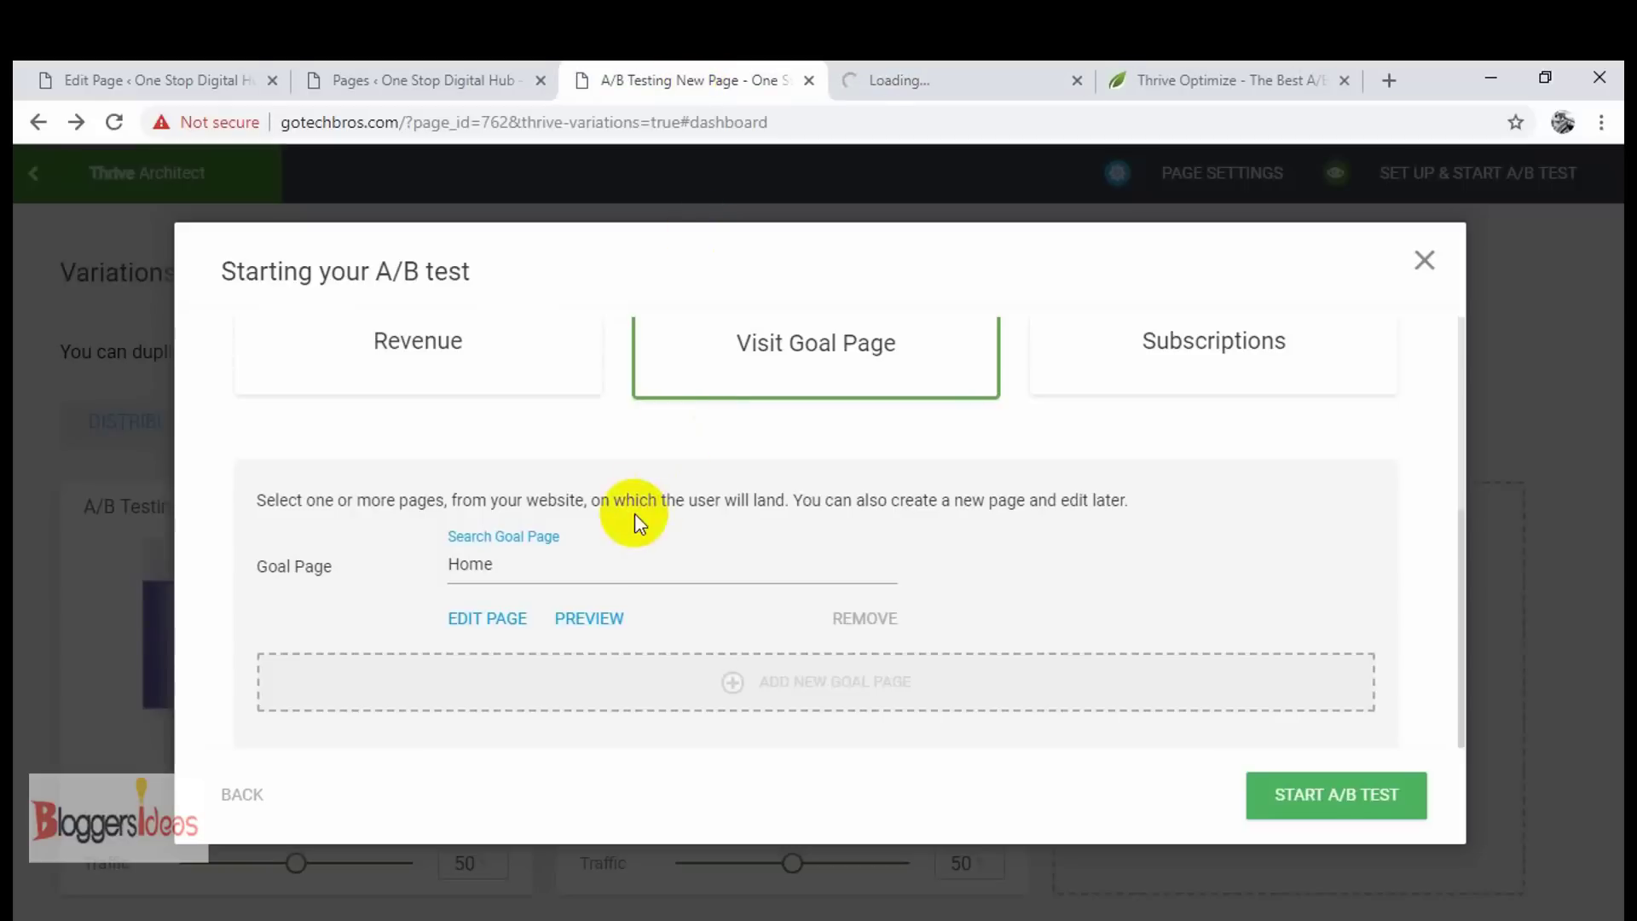
pyautogui.click(1023, 75)
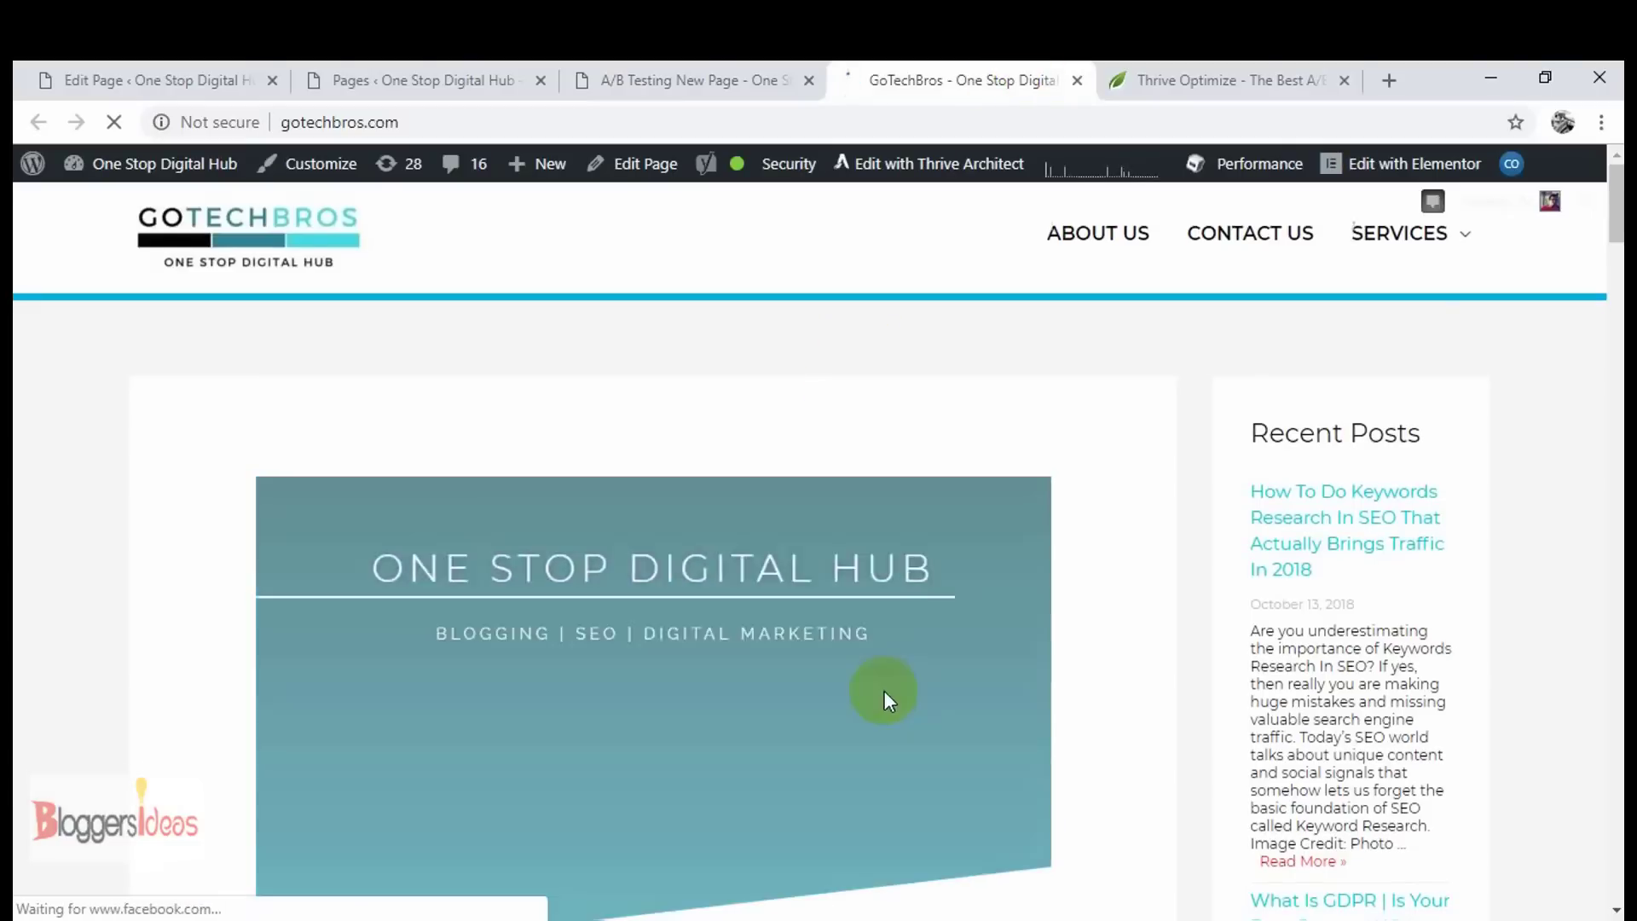
pyautogui.scroll(-4, 800, 642)
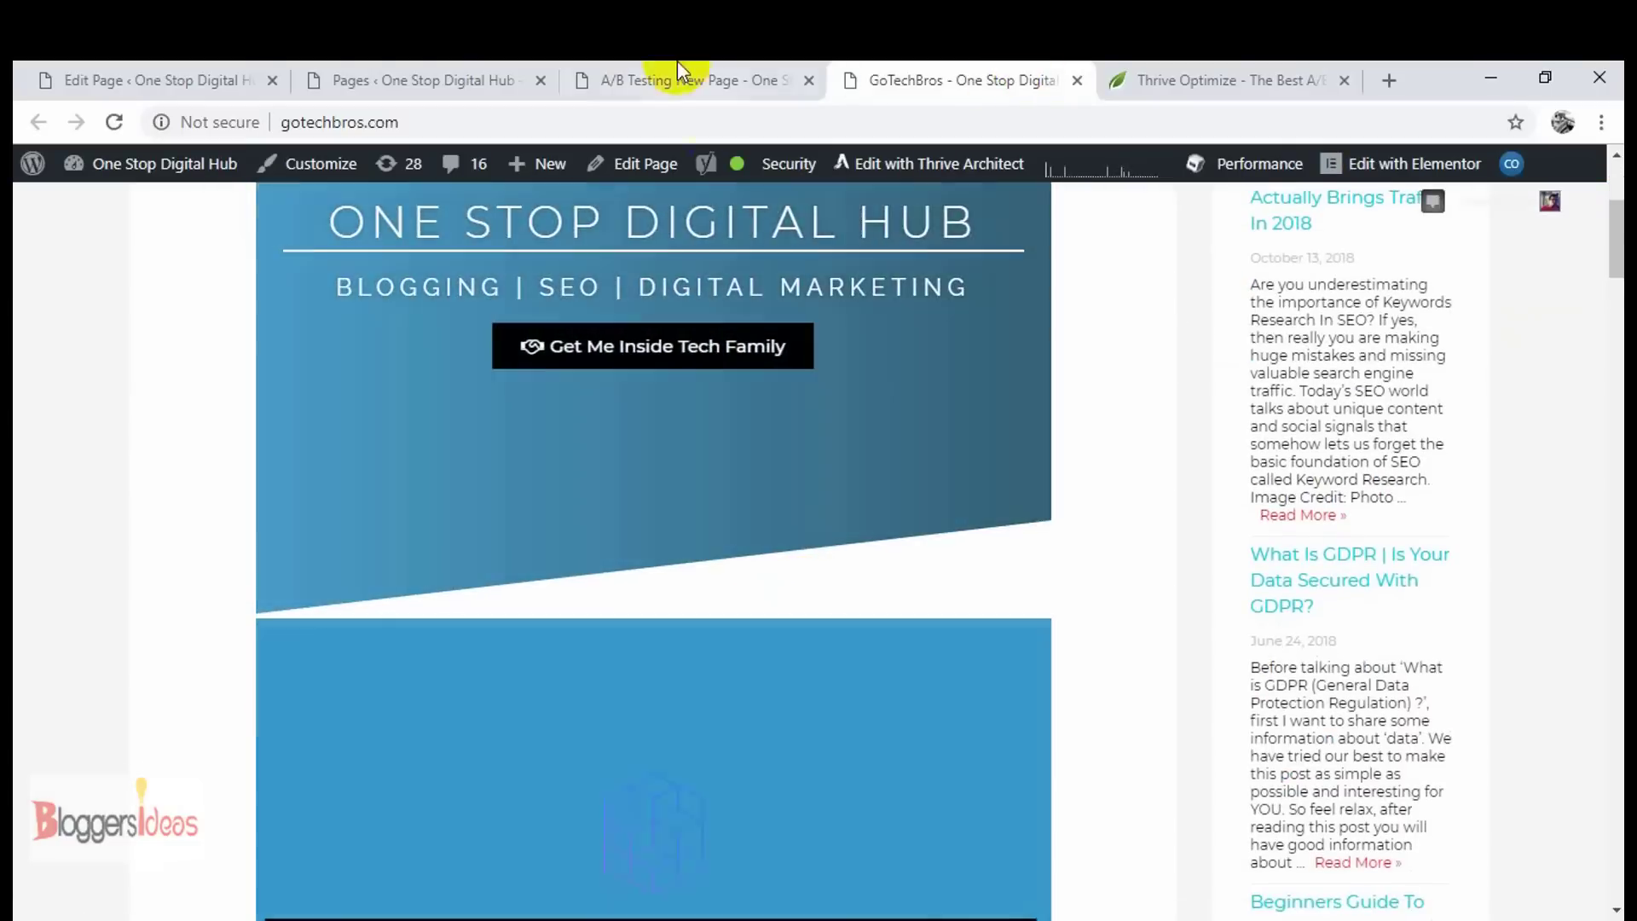
pyautogui.click(675, 78)
pyautogui.scroll(-1, 895, 455)
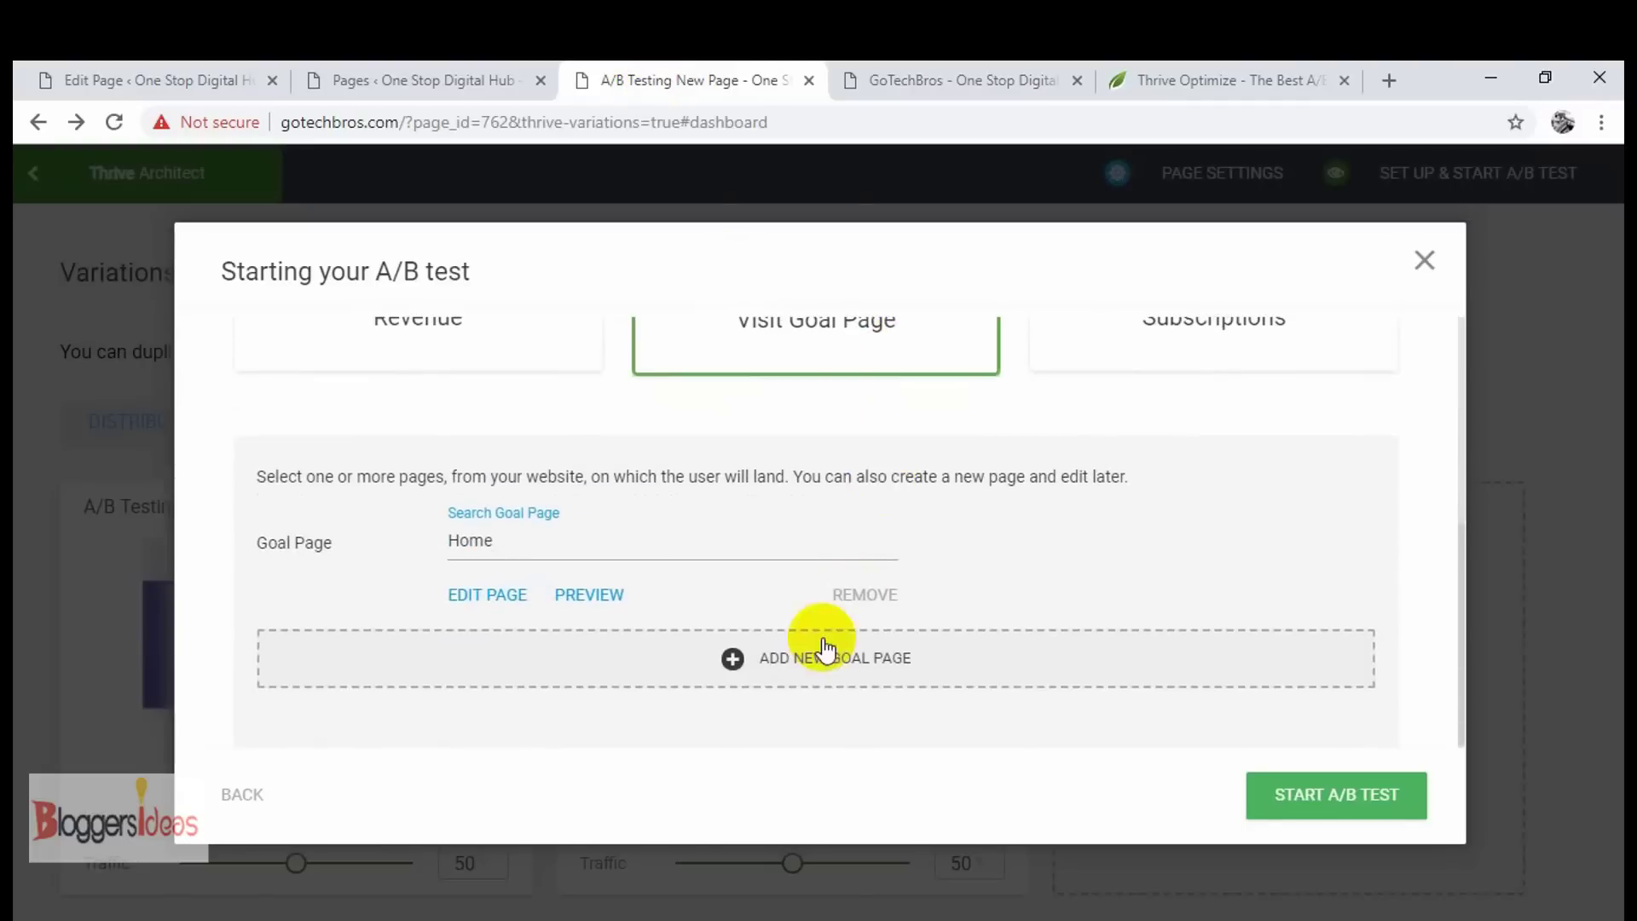
pyautogui.click(1297, 800)
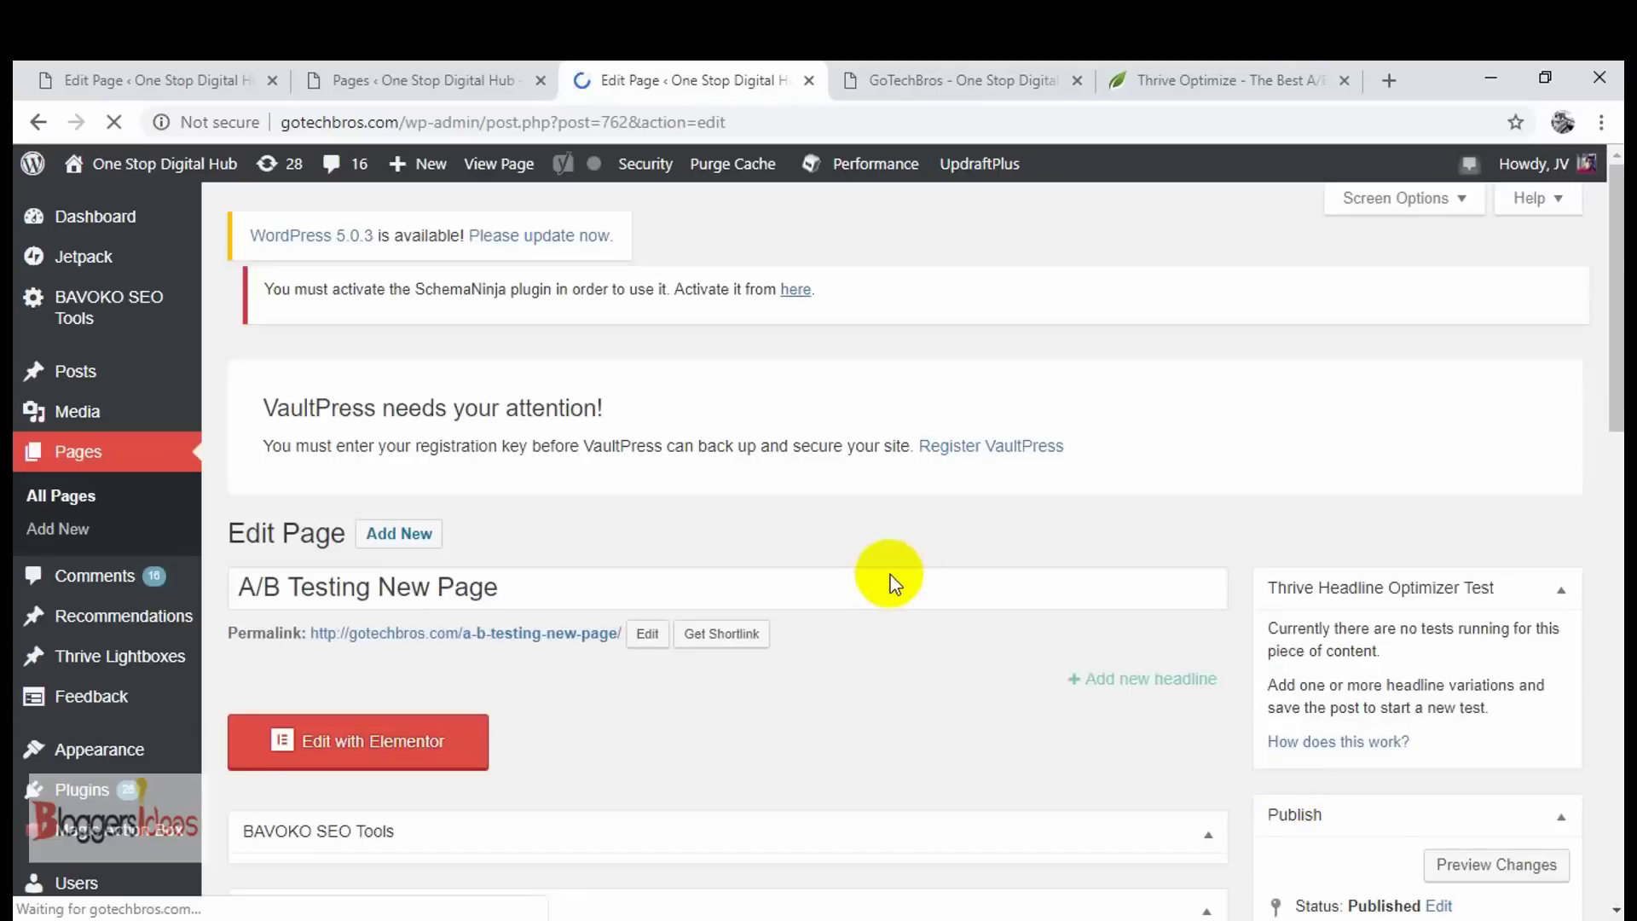
# Step: Scroll down to the A/B Test Overview showing both variations at 50% traffic
pyautogui.scroll(-14, 975, 566)
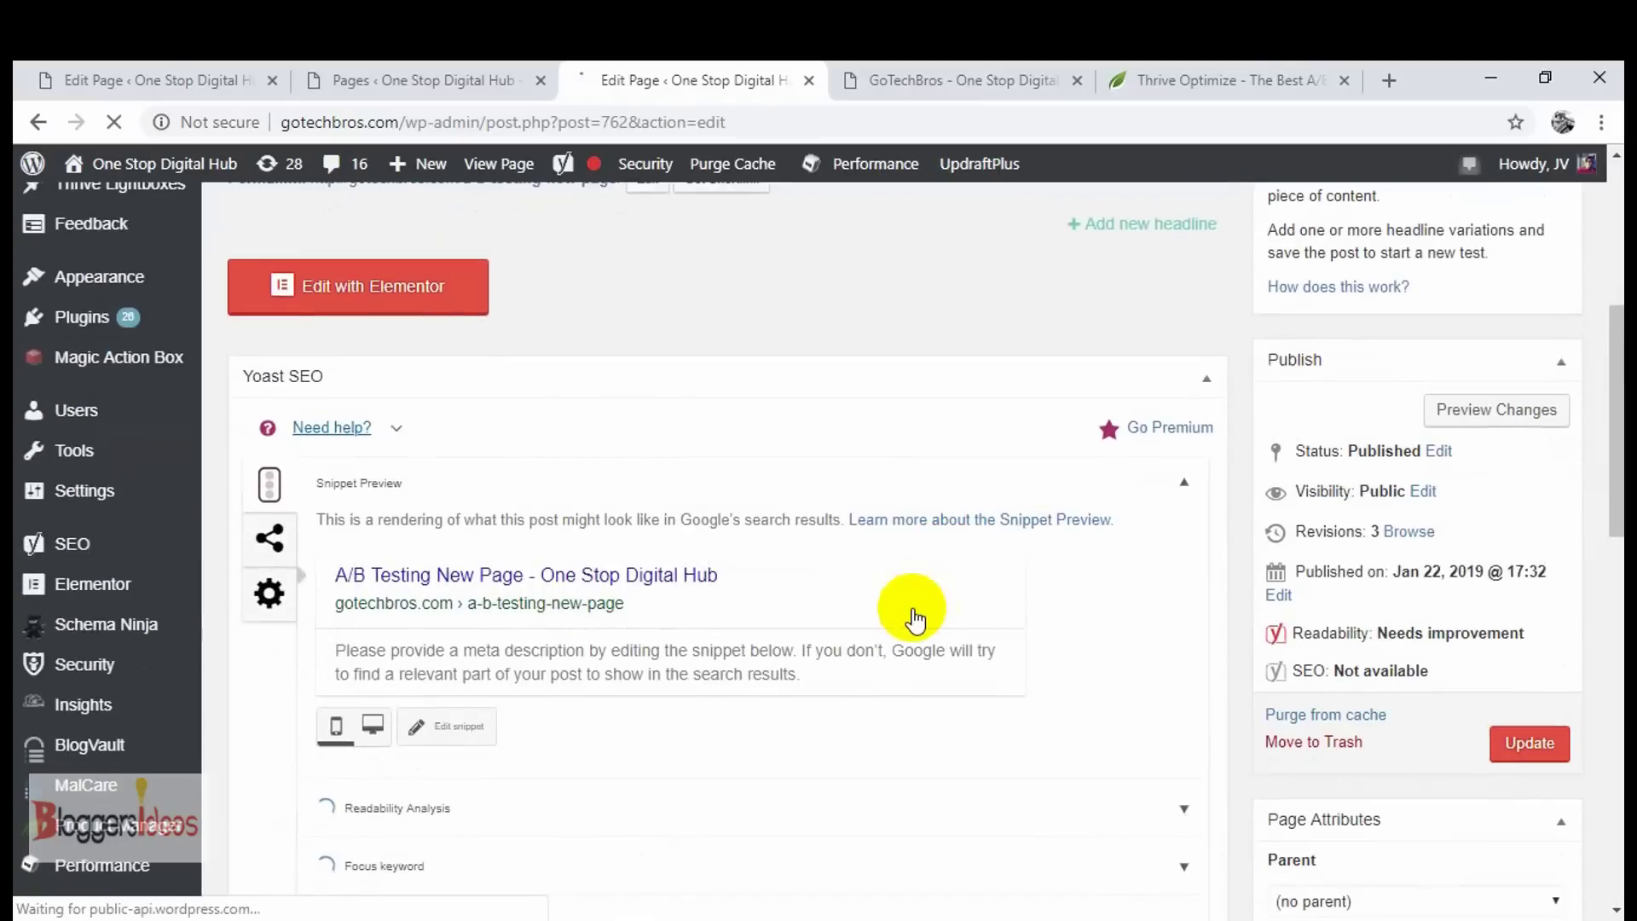
pyautogui.scroll(-2, 1421, 718)
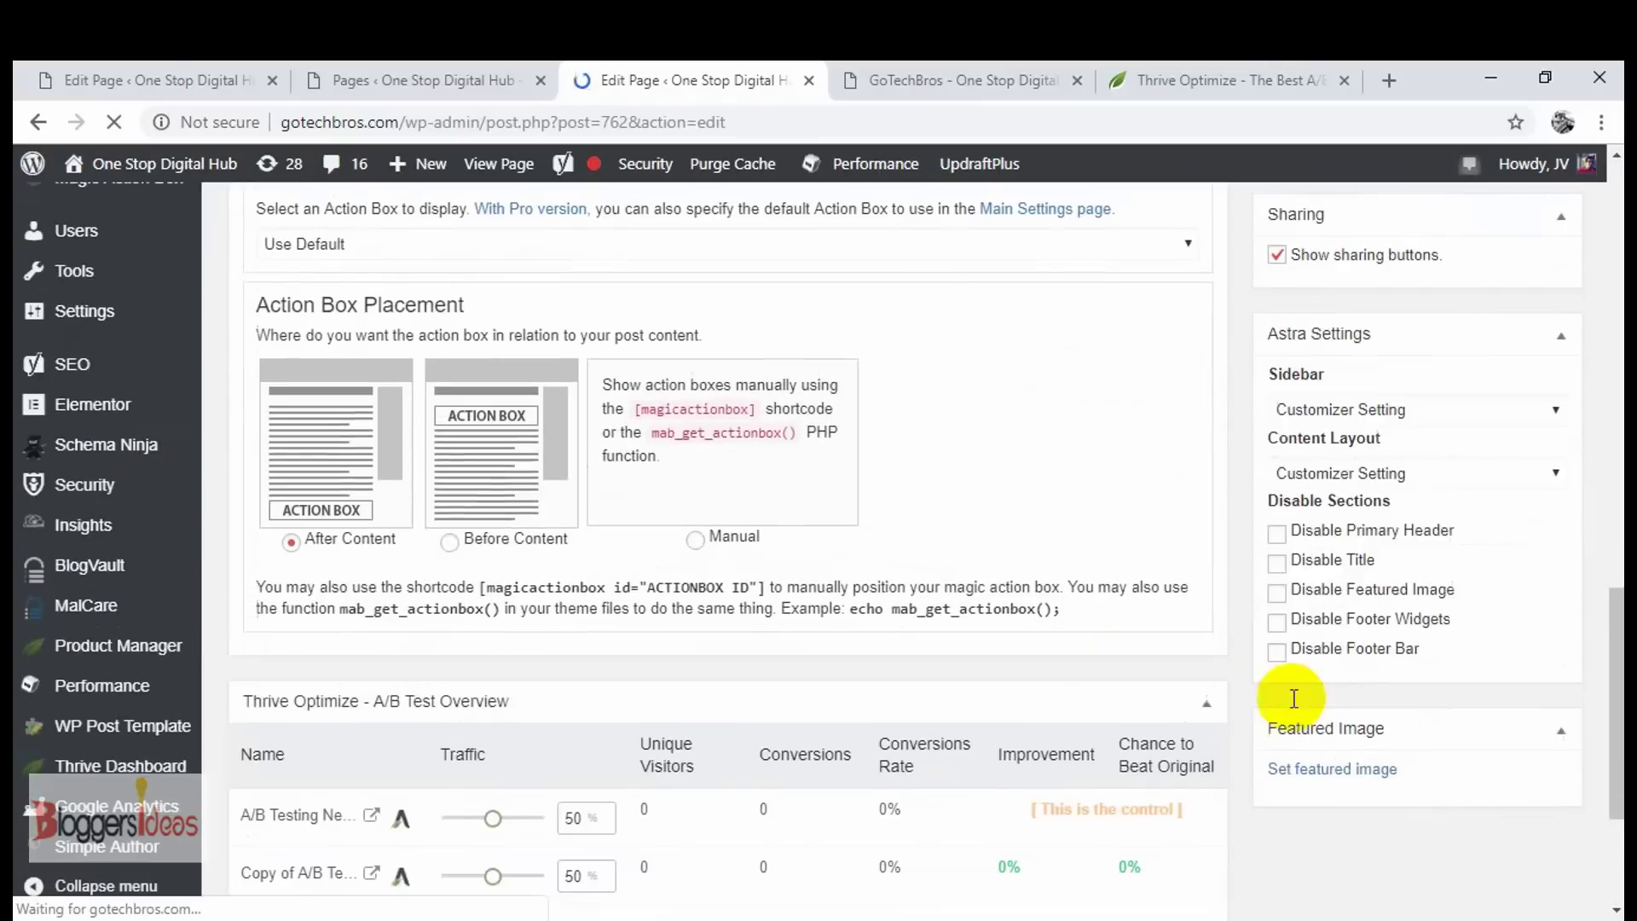
pyautogui.scroll(-3, 1322, 705)
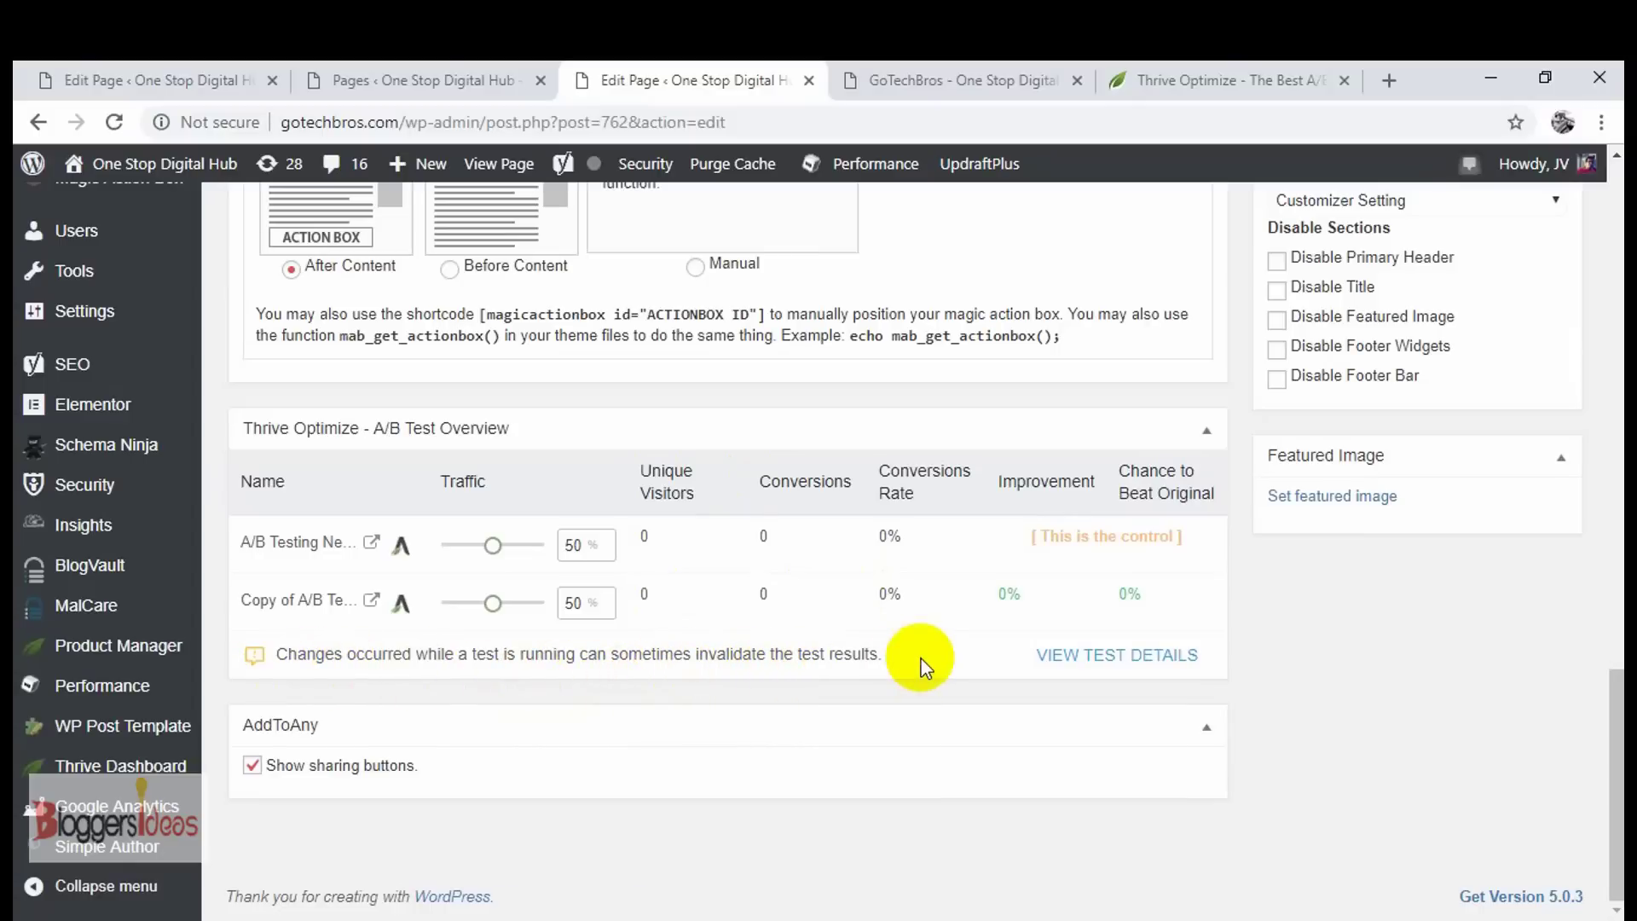
# Step: Open the ABZ test details and set traffic to 53% original, 47% copy
pyautogui.click(1076, 659)
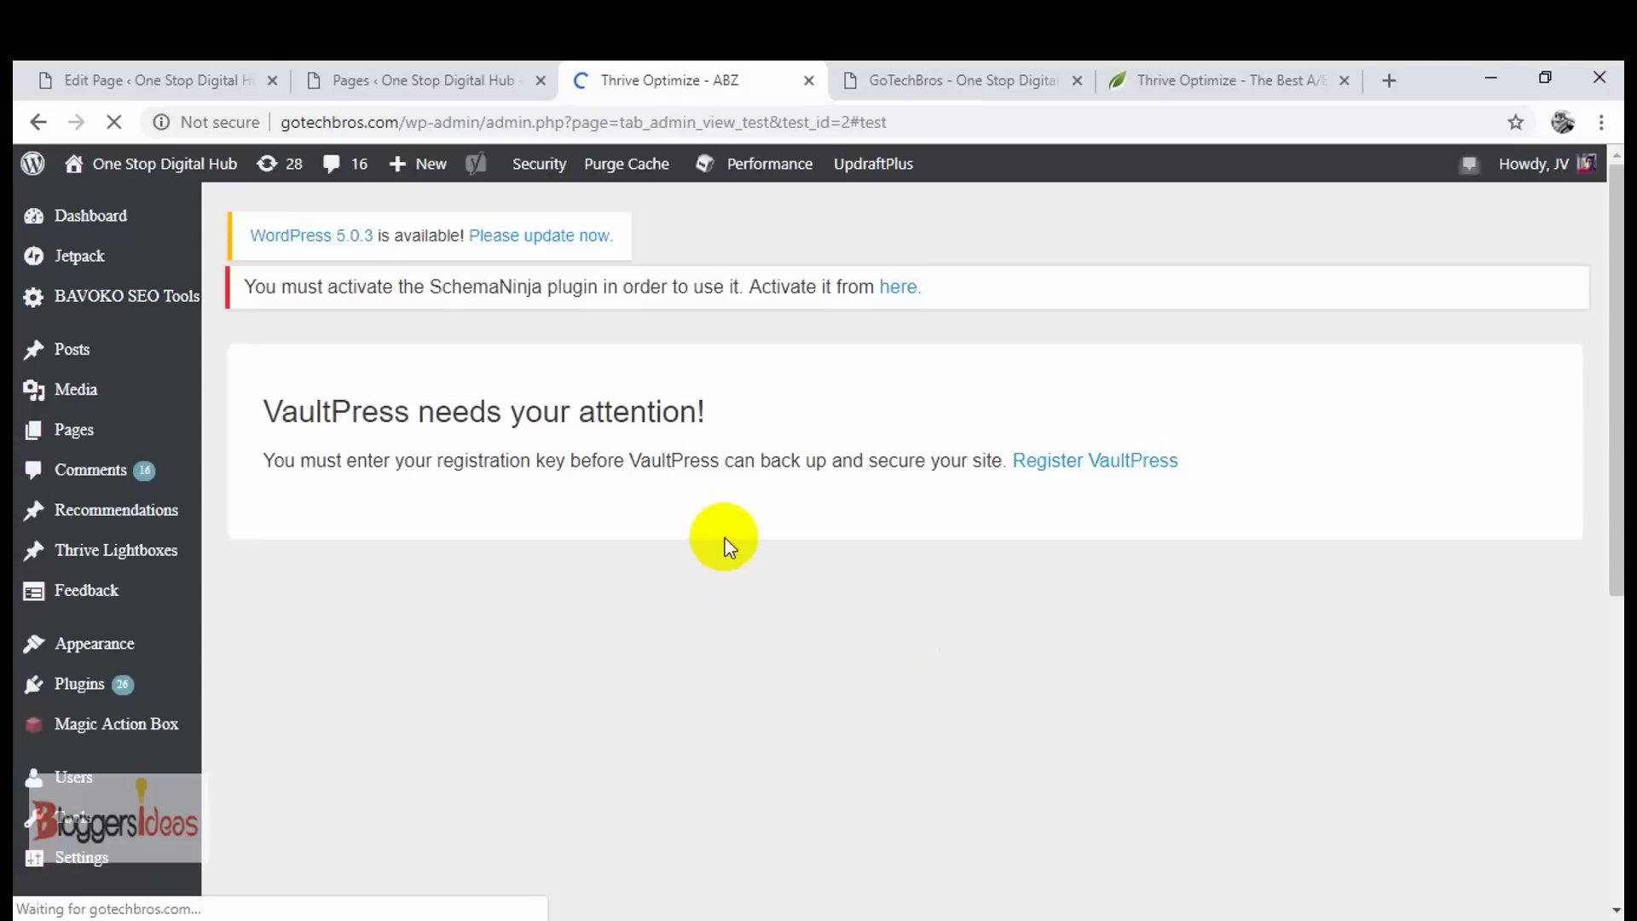
pyautogui.scroll(-5, 689, 585)
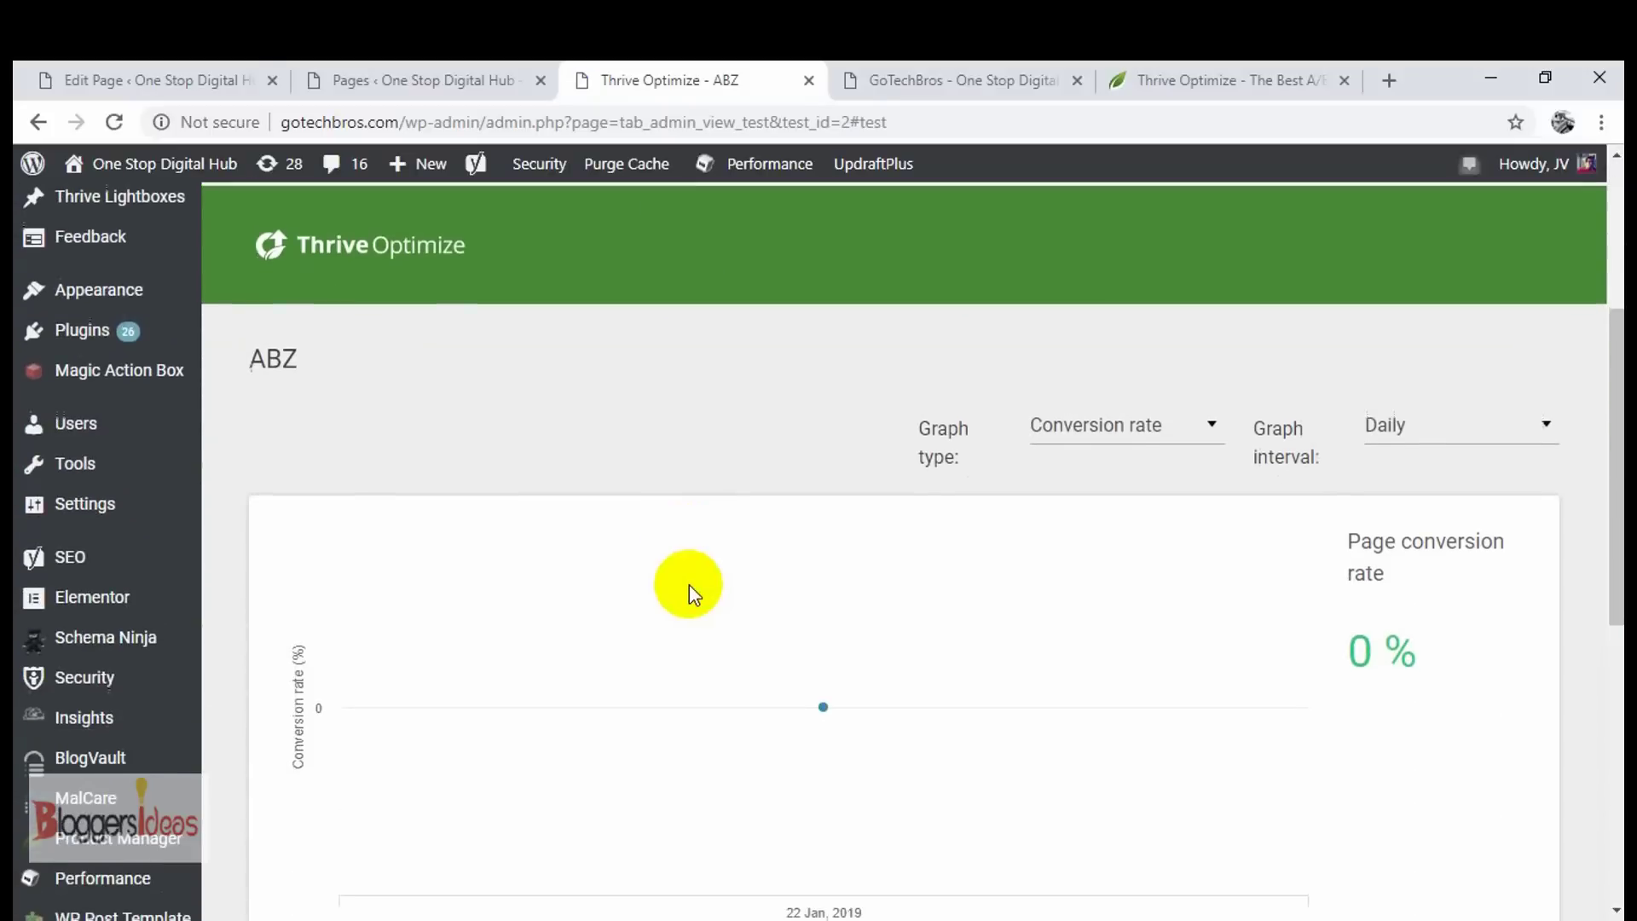
pyautogui.scroll(-6, 689, 585)
pyautogui.scroll(3, 832, 488)
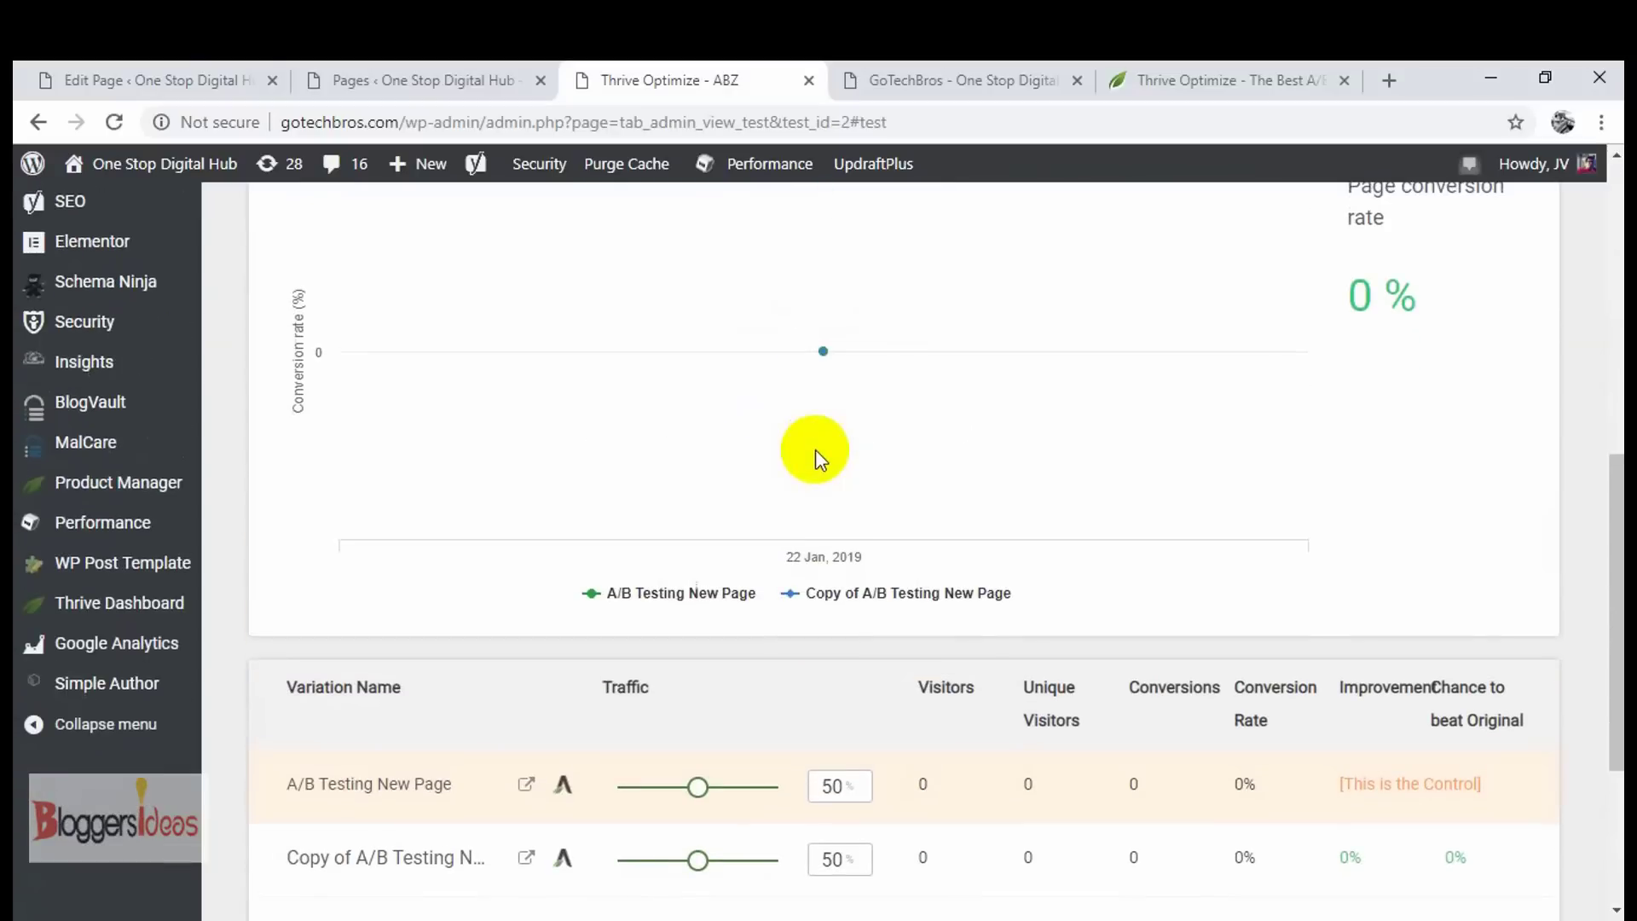
pyautogui.moveTo(817, 362)
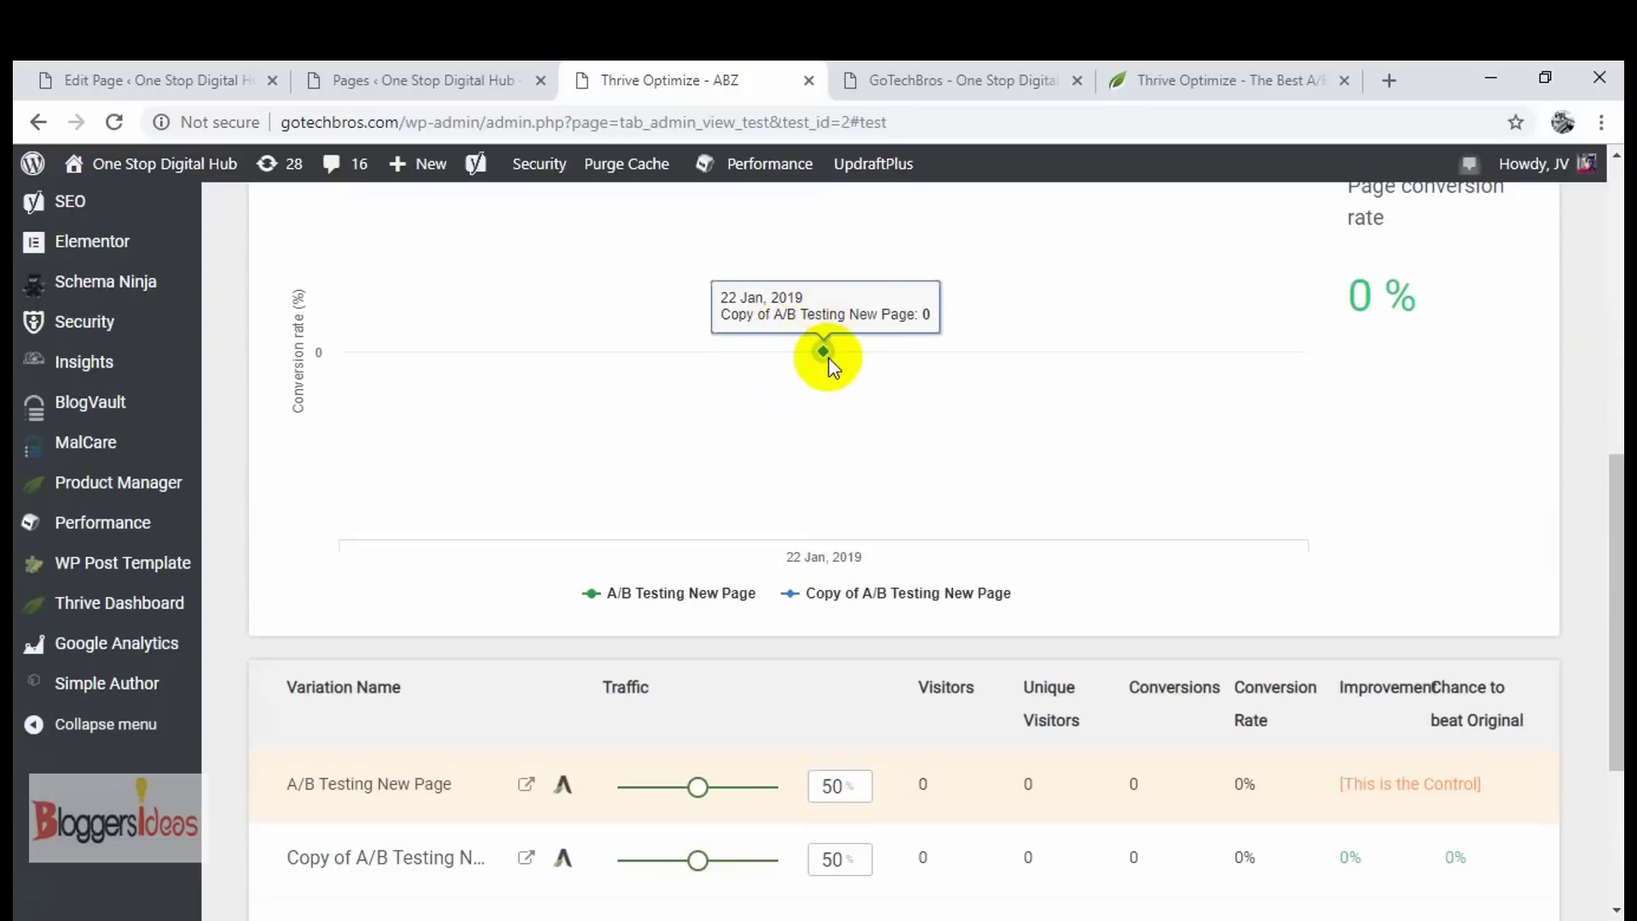
pyautogui.scroll(-1, 1009, 524)
pyautogui.scroll(2, 1011, 522)
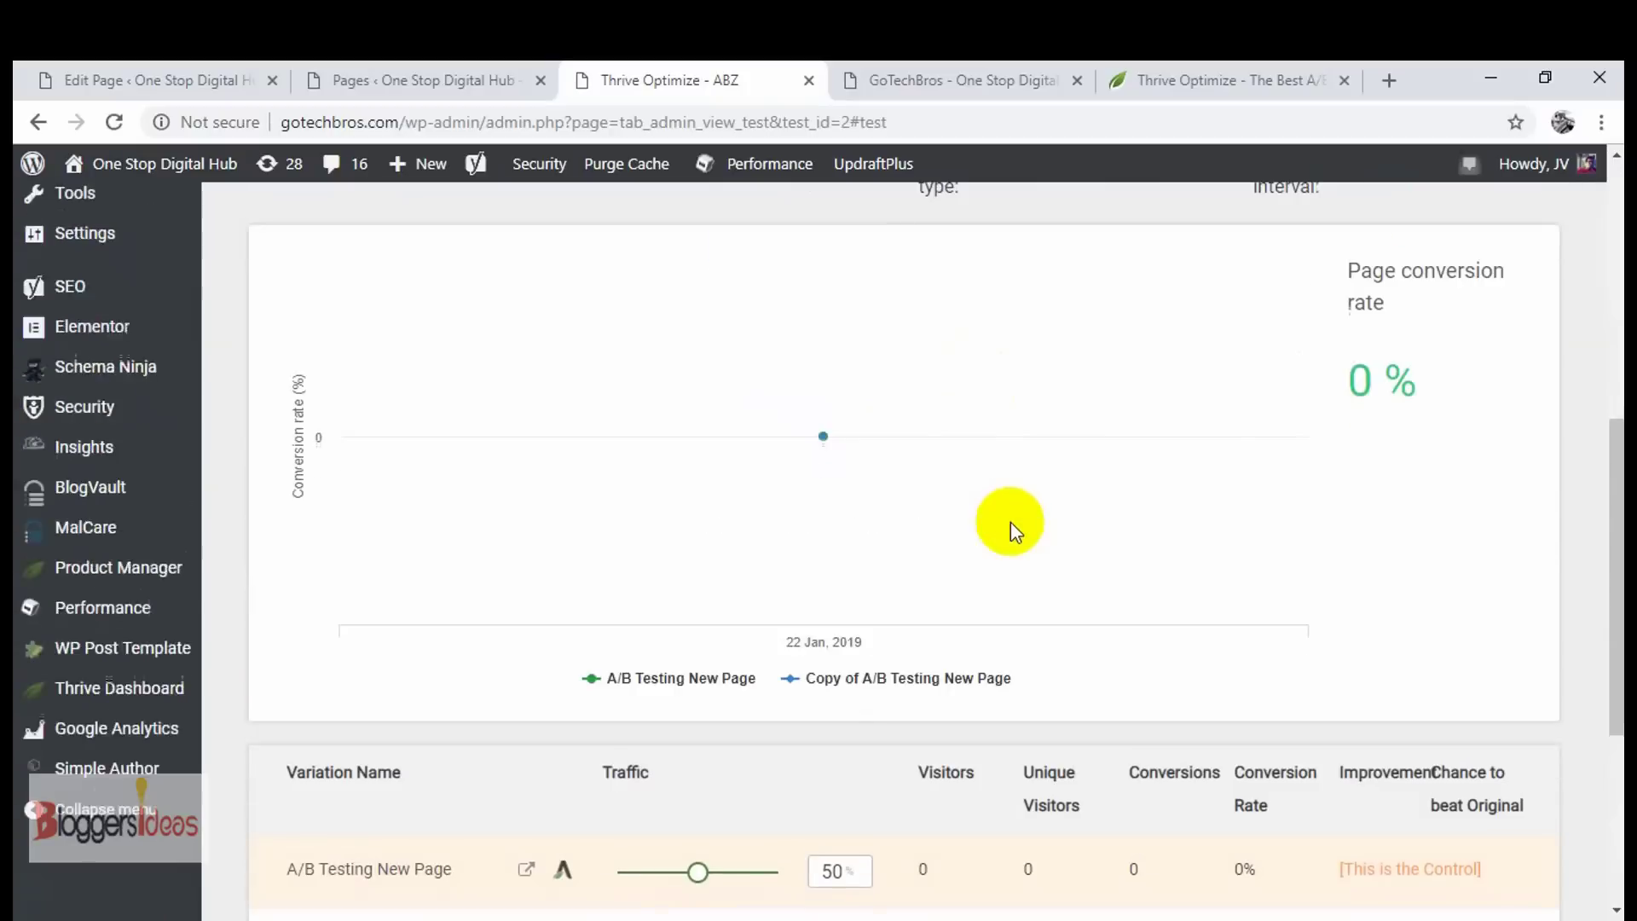
pyautogui.scroll(1, 1011, 522)
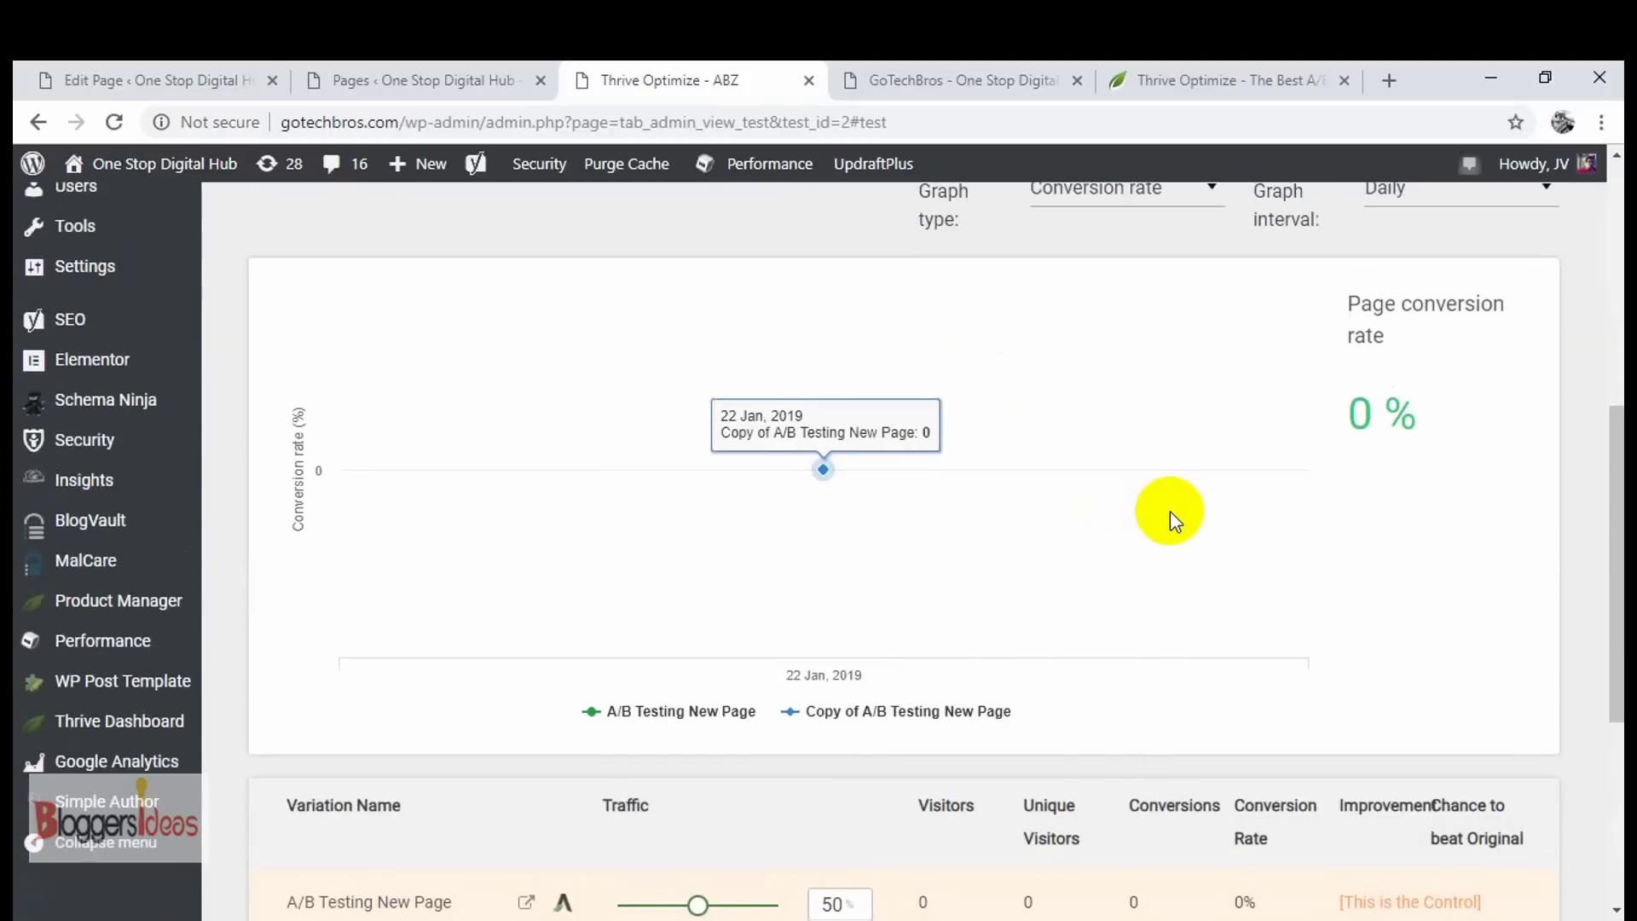
pyautogui.scroll(-3, 1158, 515)
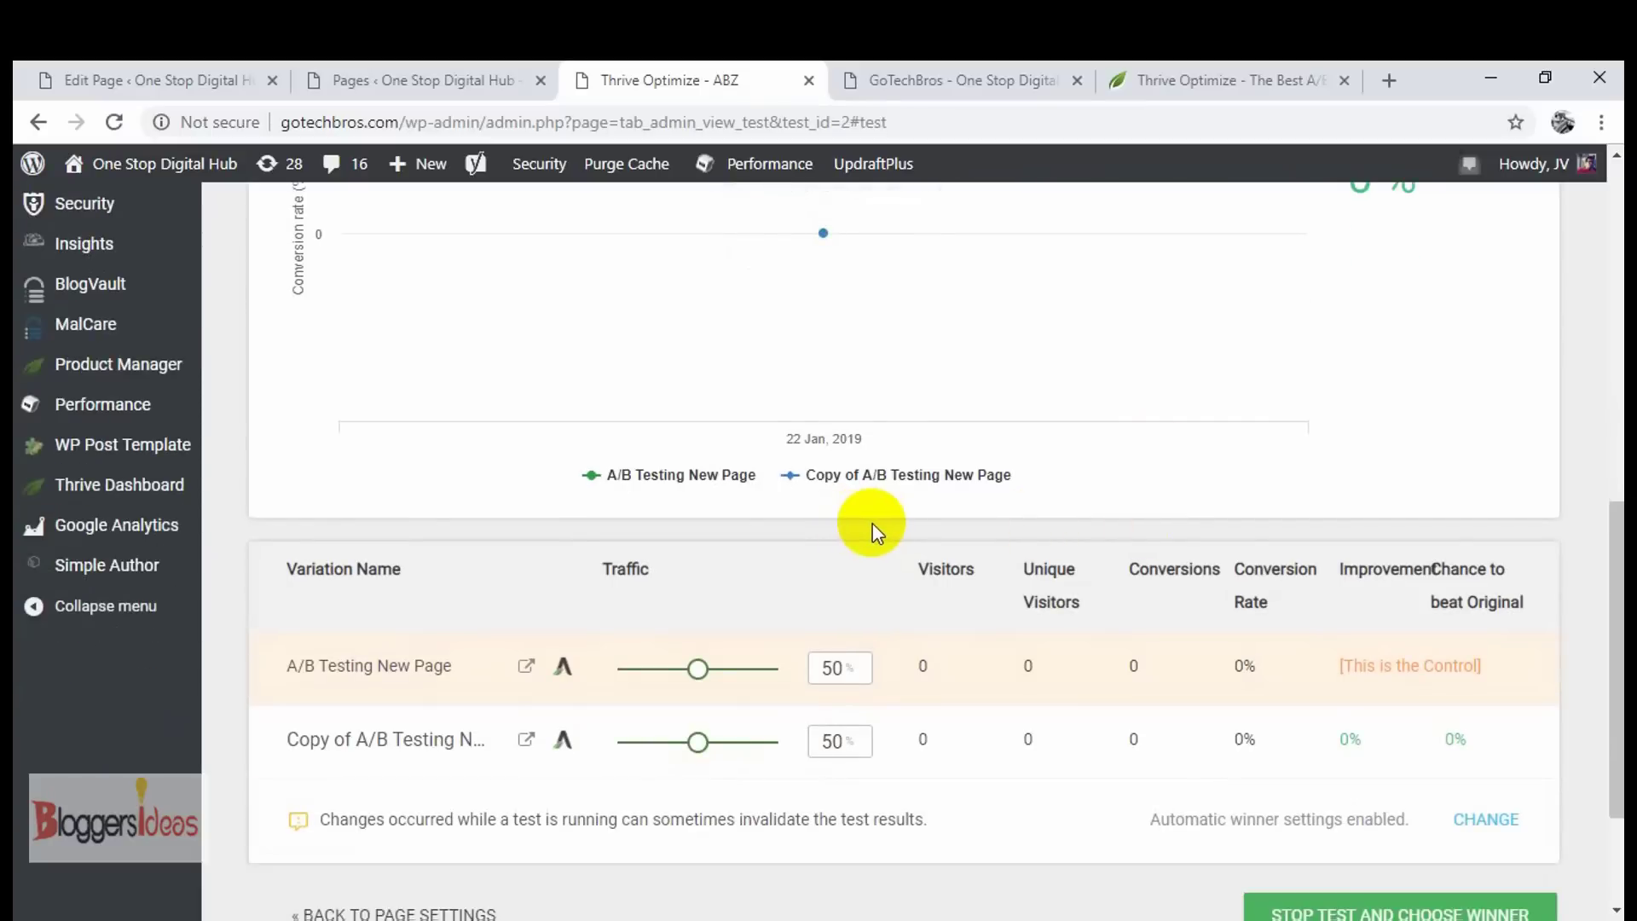
pyautogui.scroll(-3, 872, 524)
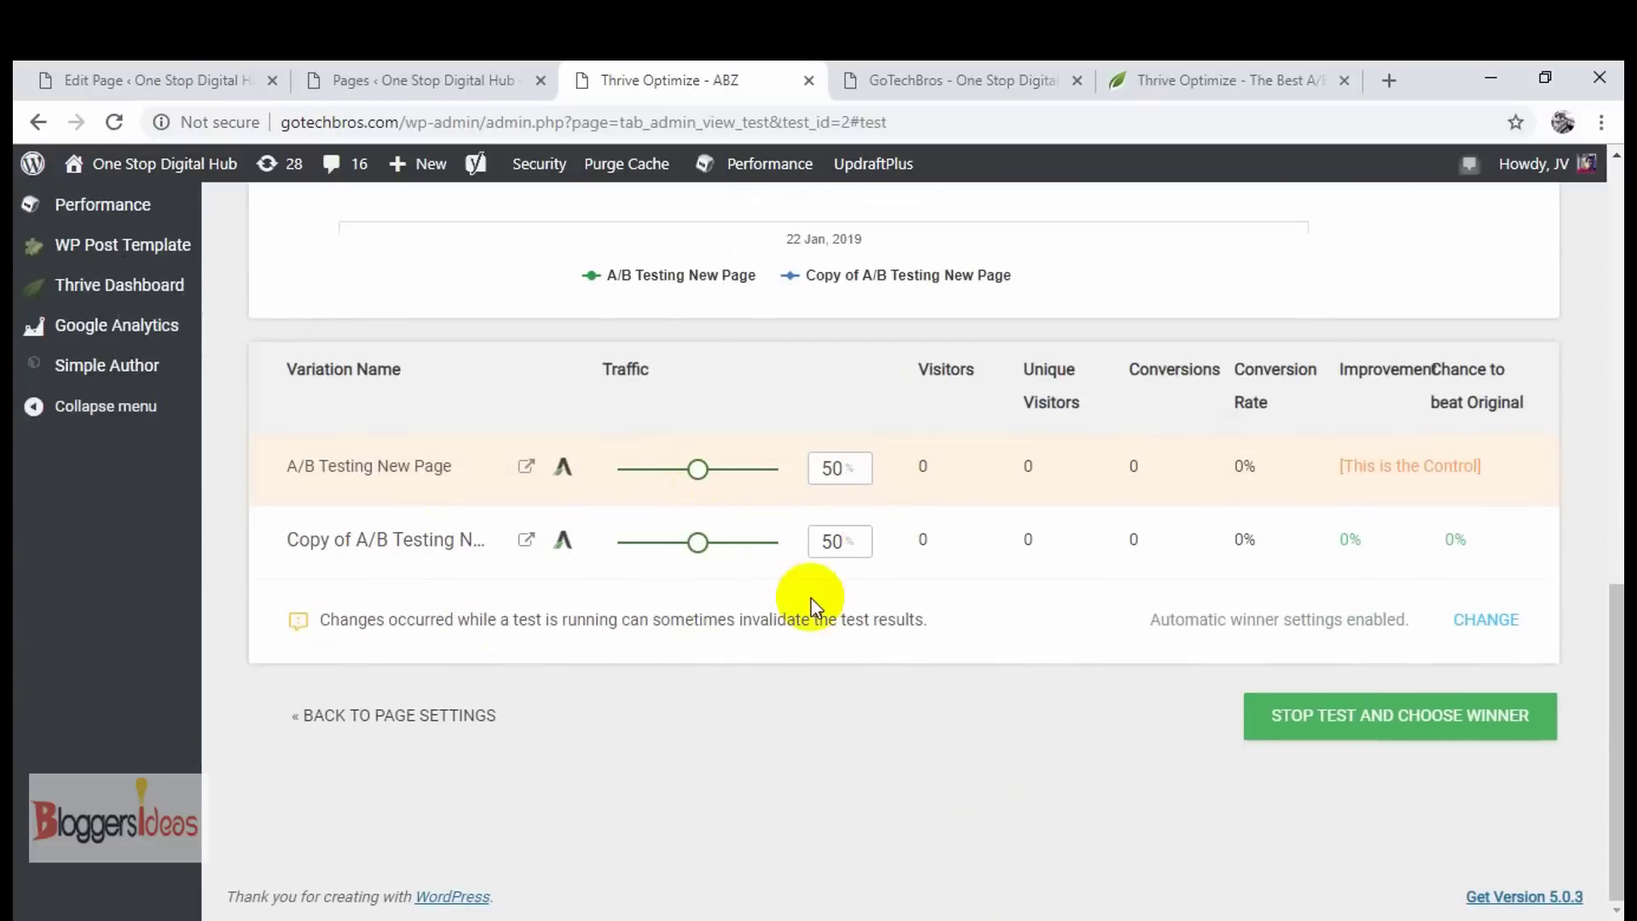
pyautogui.moveTo(698, 469)
pyautogui.mouseDown()
pyautogui.moveTo(705, 486)
pyautogui.moveTo(687, 487)
pyautogui.moveTo(706, 490)
pyautogui.mouseUp()
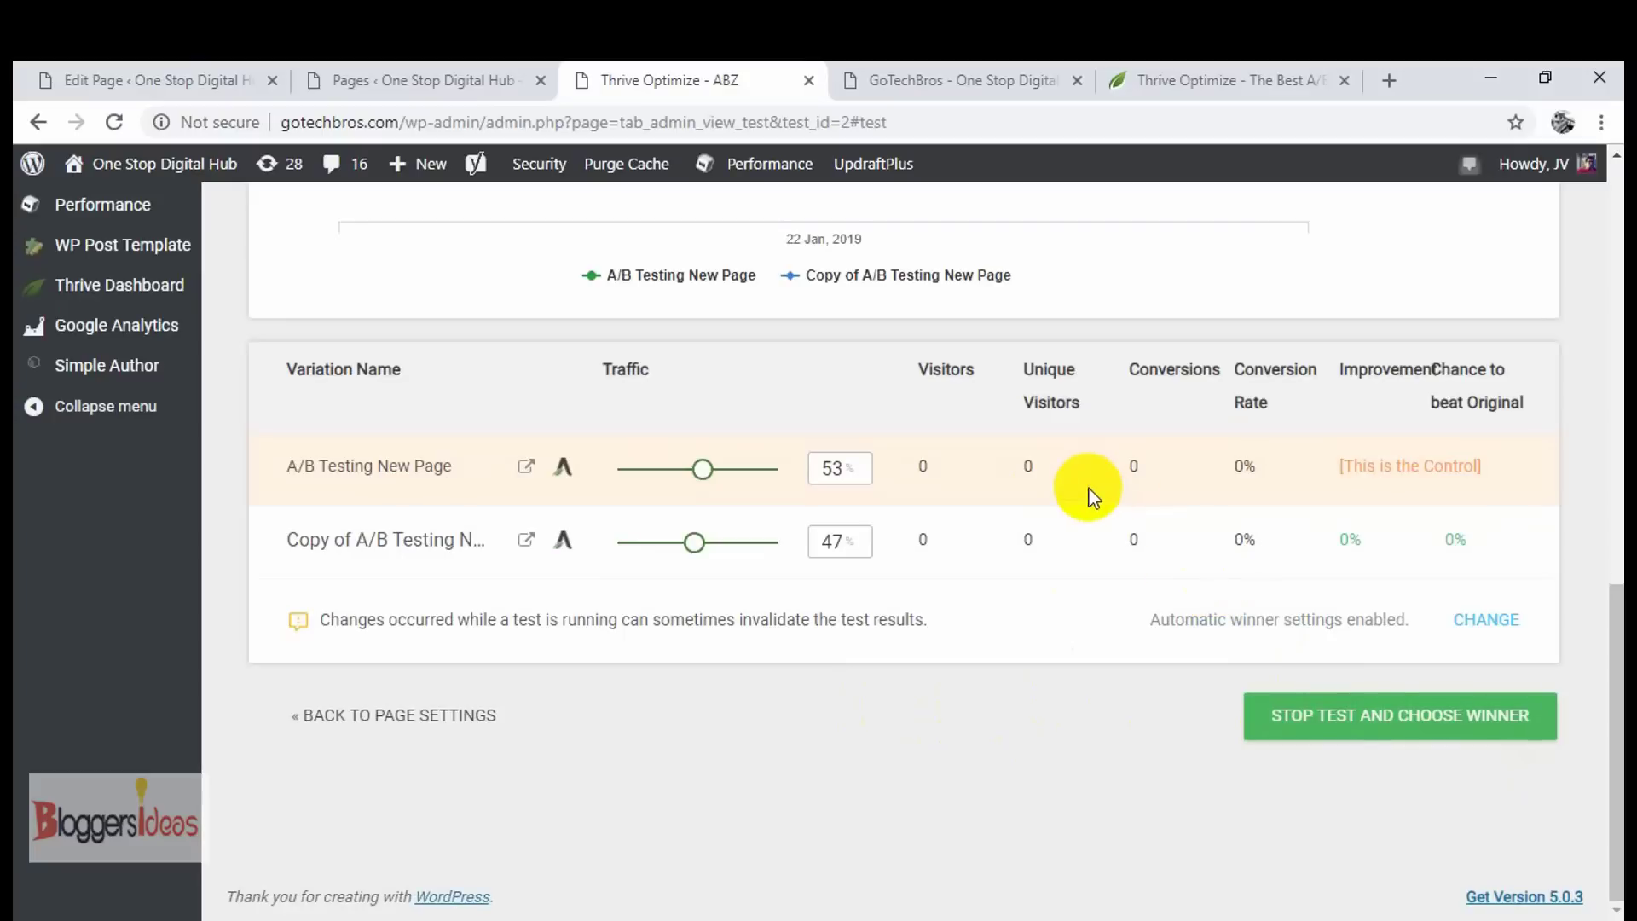
# Step: Return to the Edit Page screen for the A/B Testing New Page draft
pyautogui.click(335, 77)
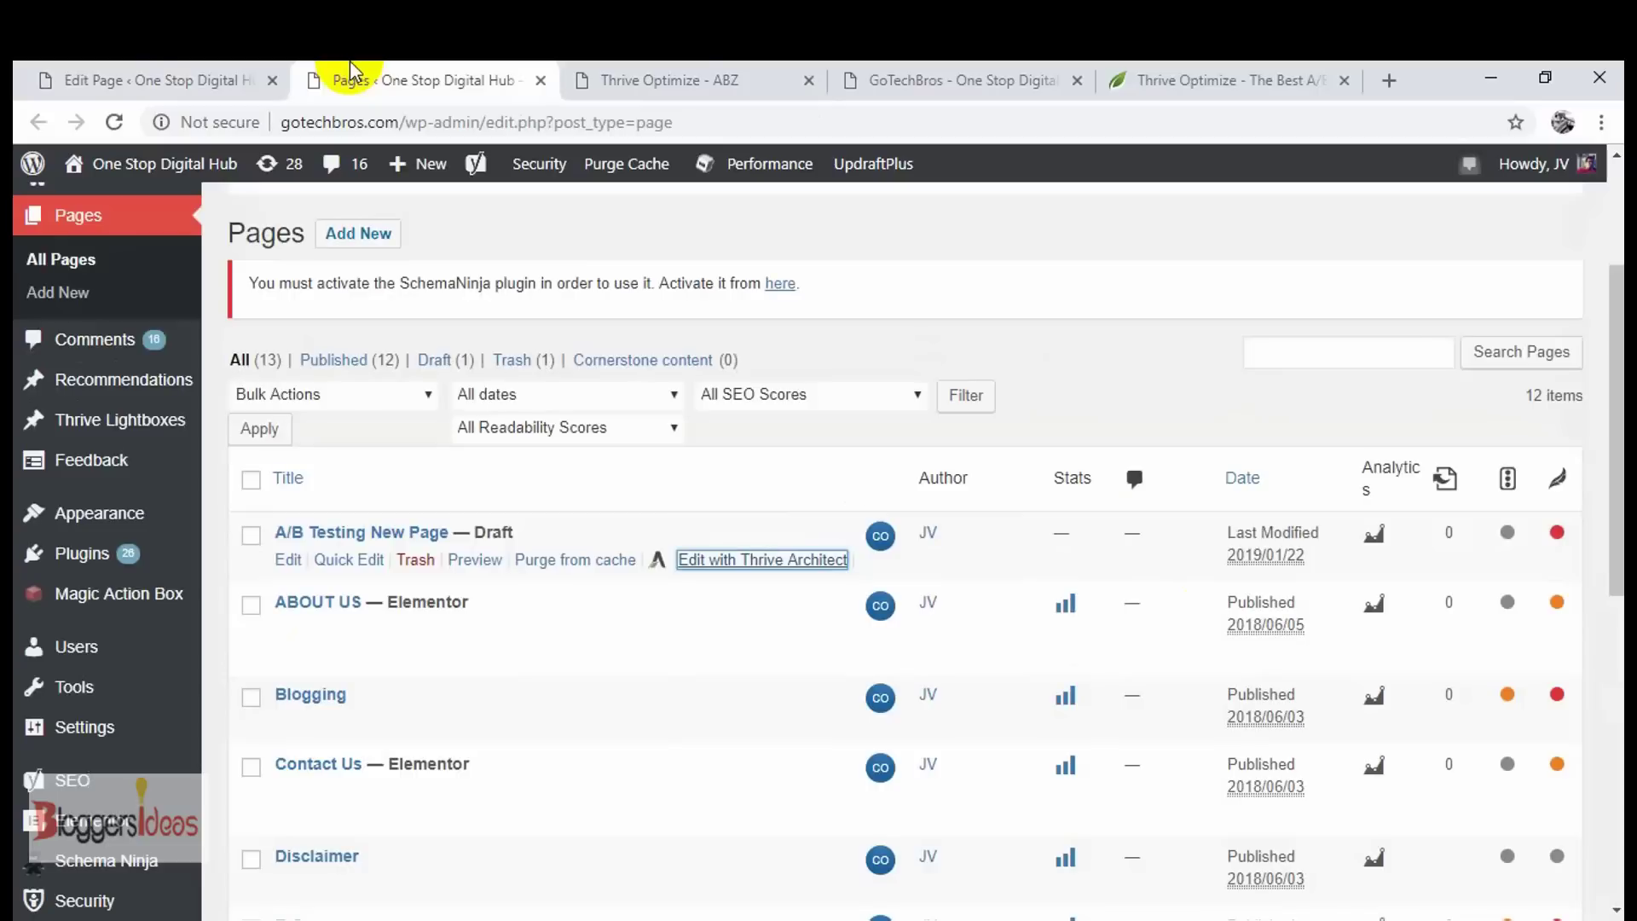
pyautogui.click(126, 70)
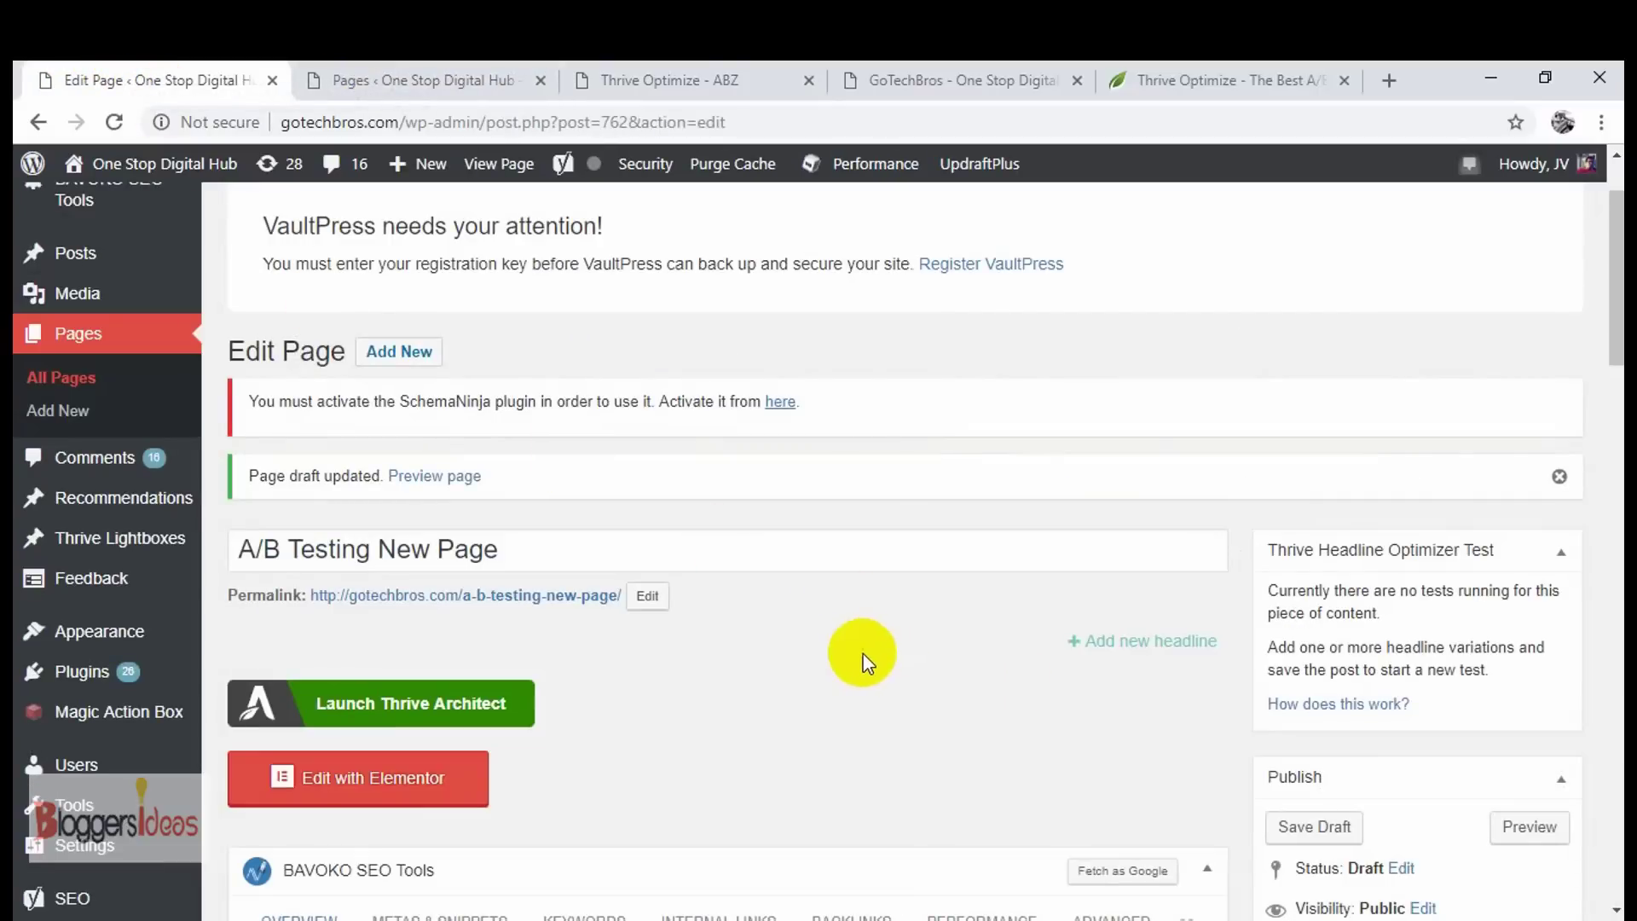